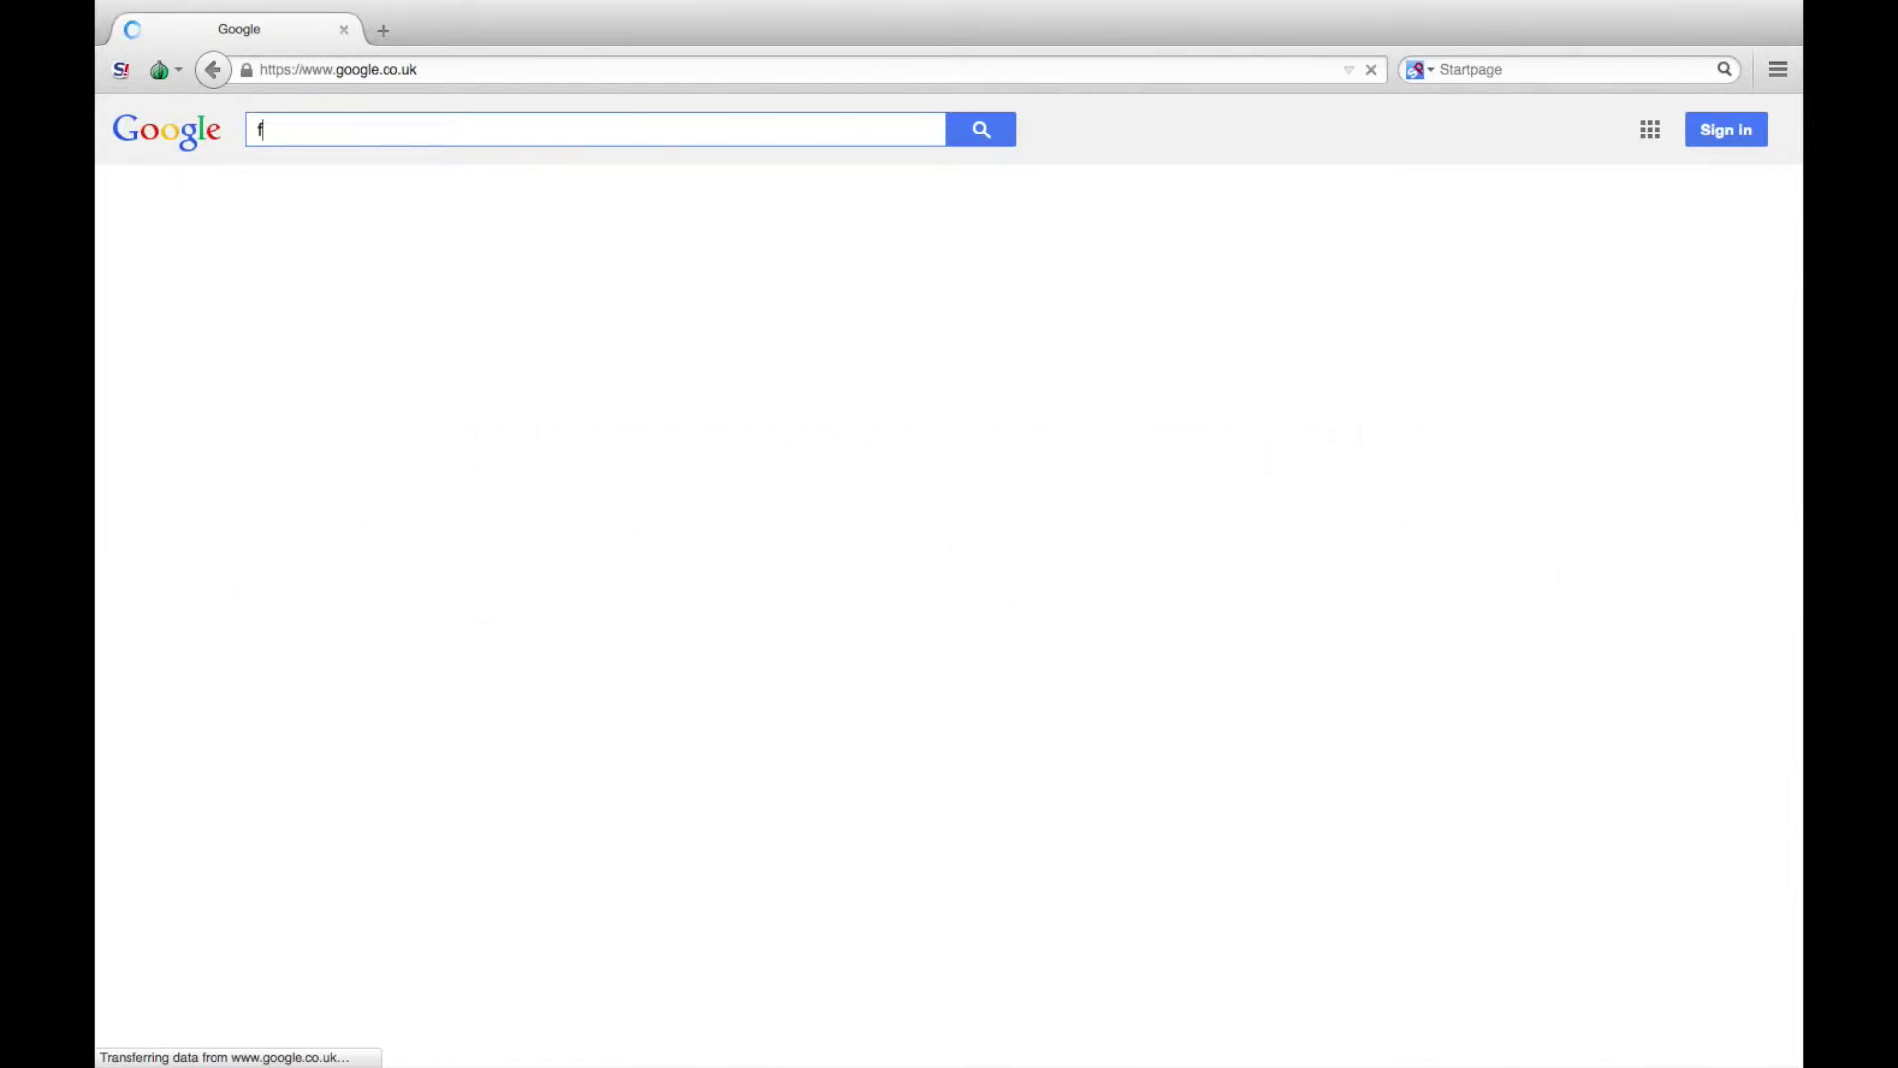
Search Google for 'fake nikes' and scroll through the results
type("ake ni")
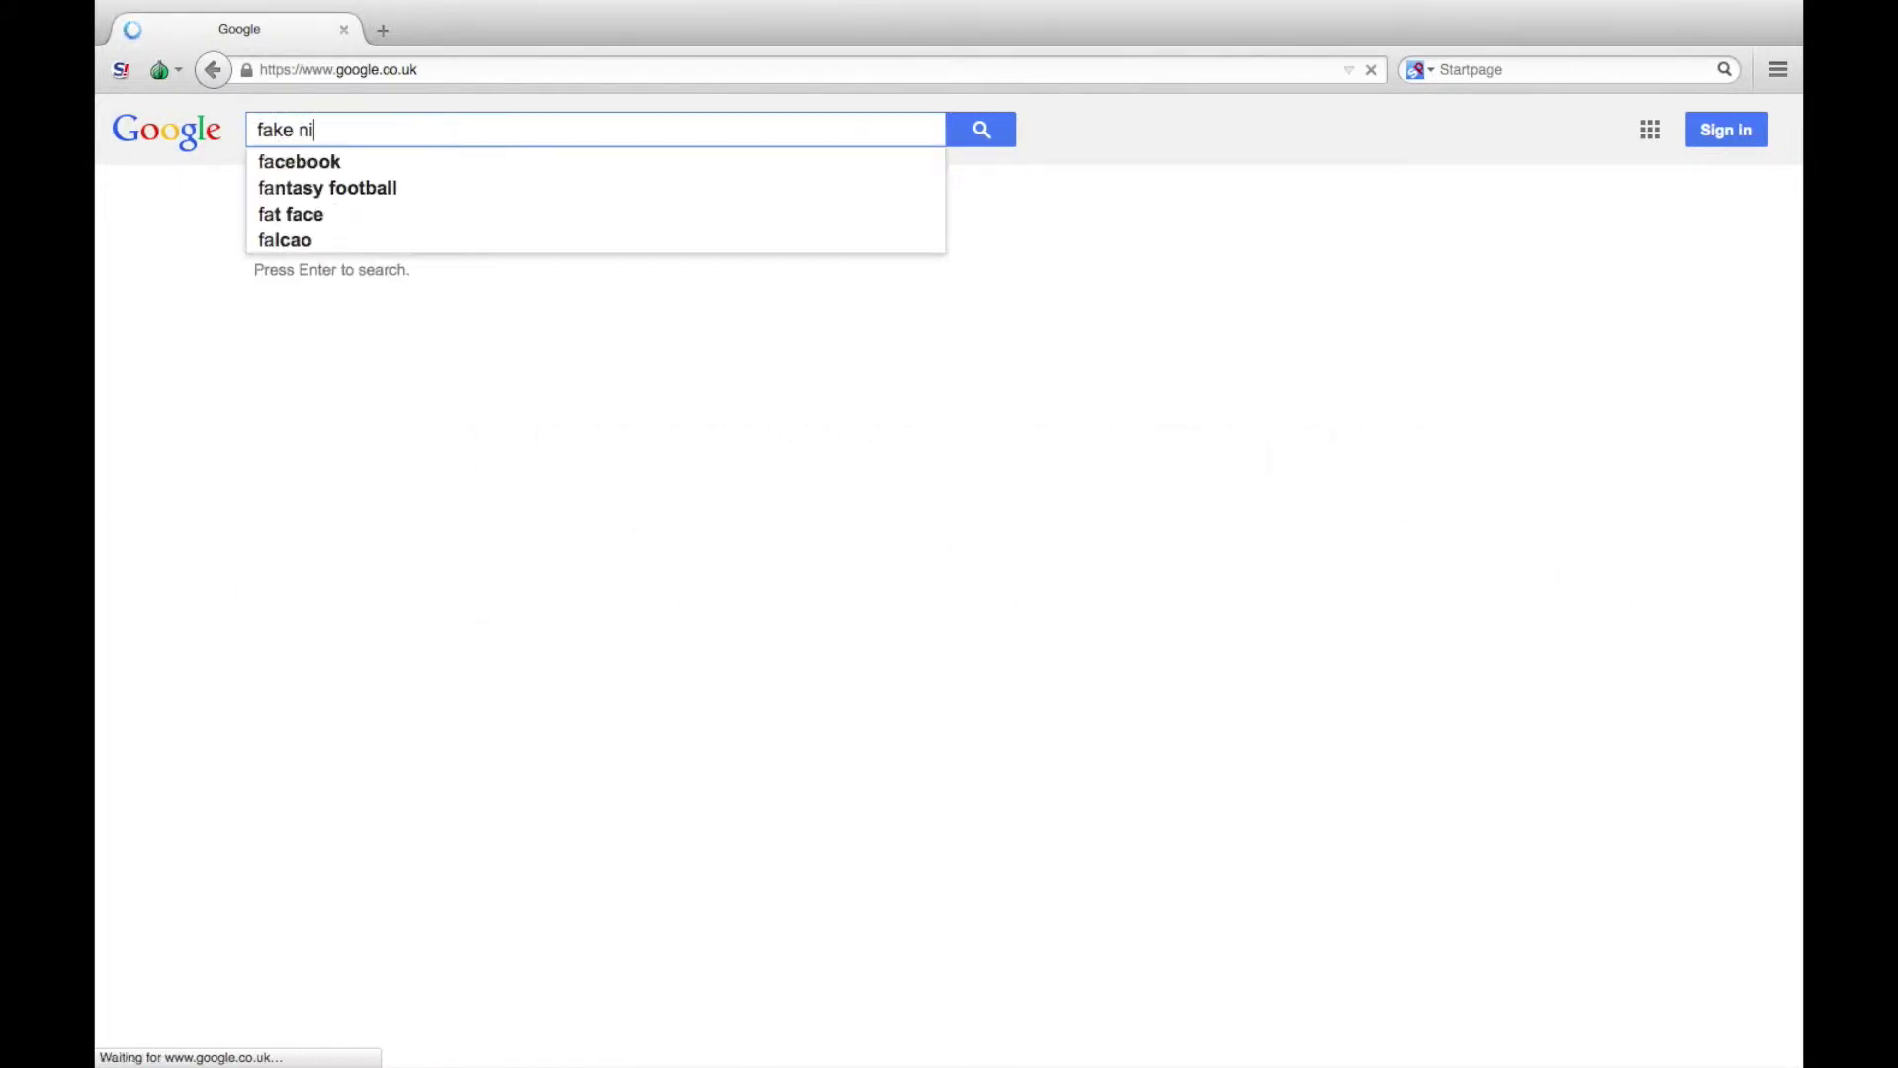
type("kes")
key("Return")
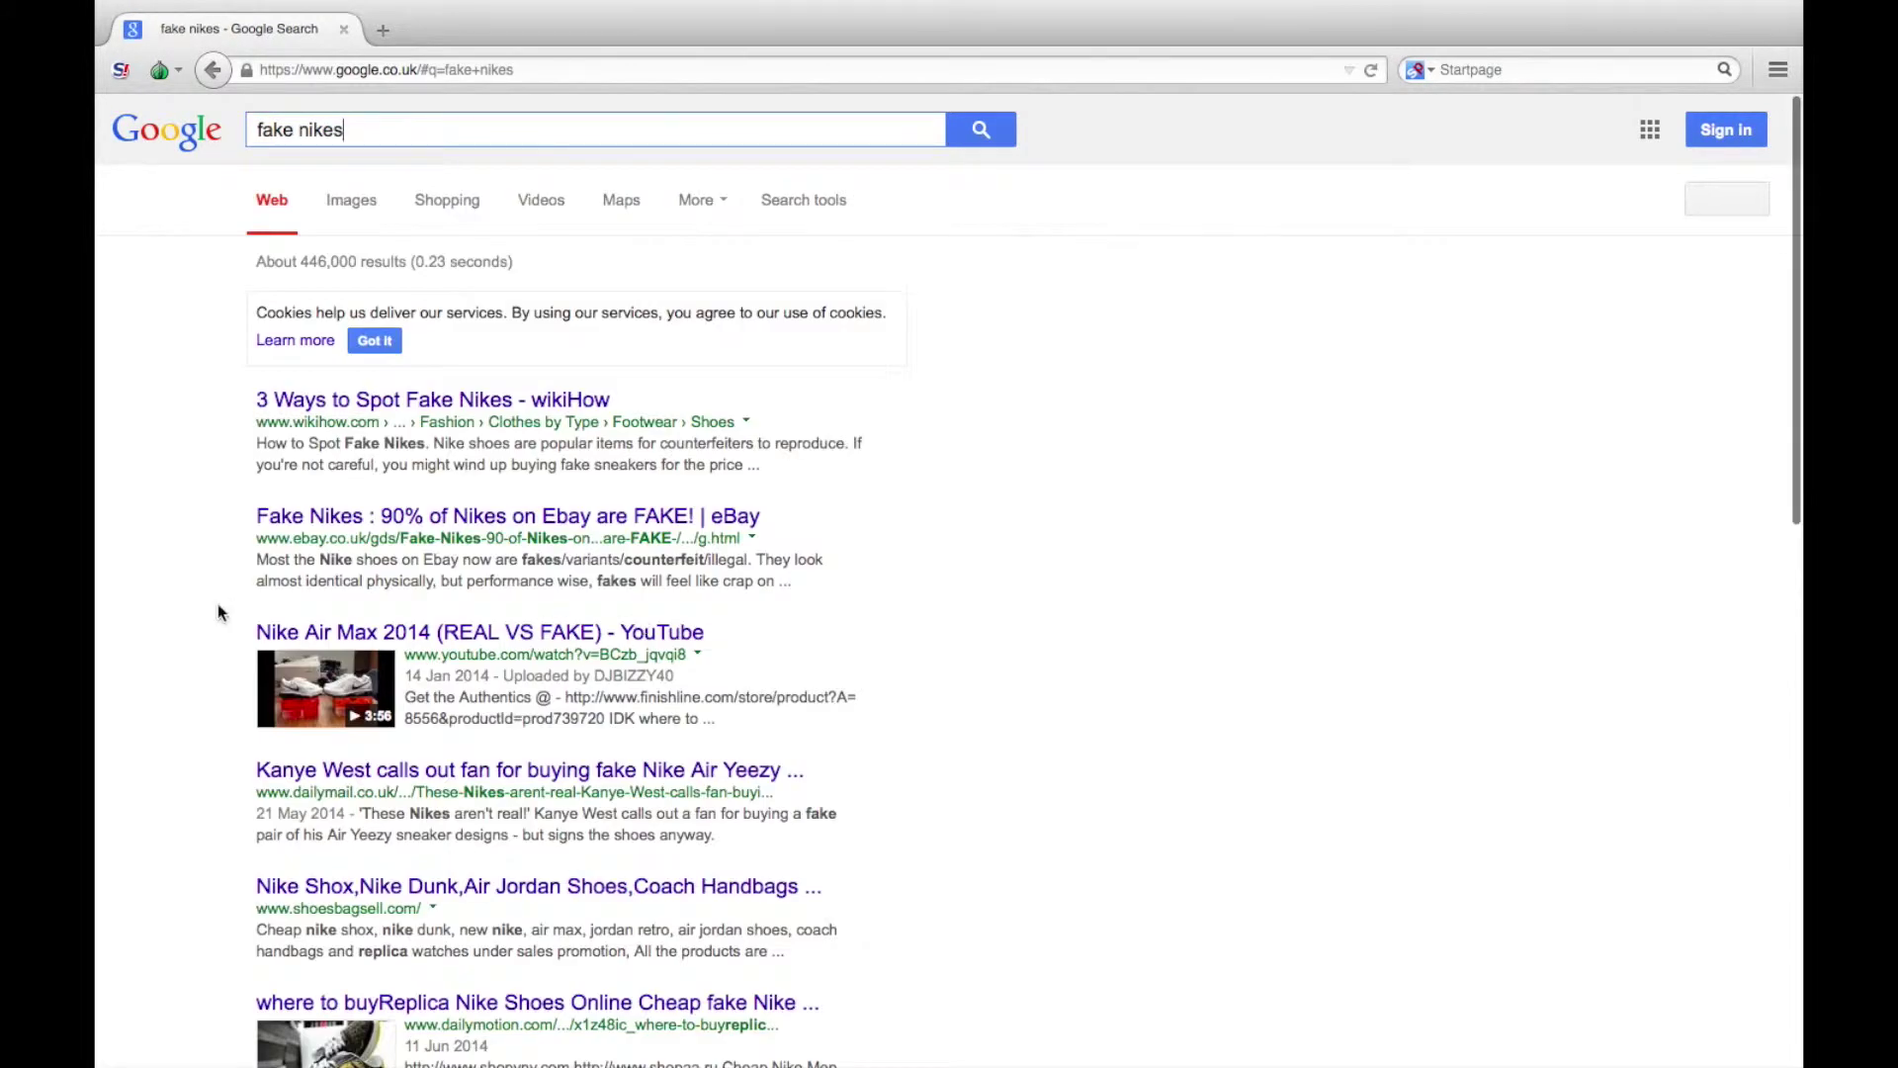
scroll(219, 598, "down", 3)
scroll(220, 598, "down", 1)
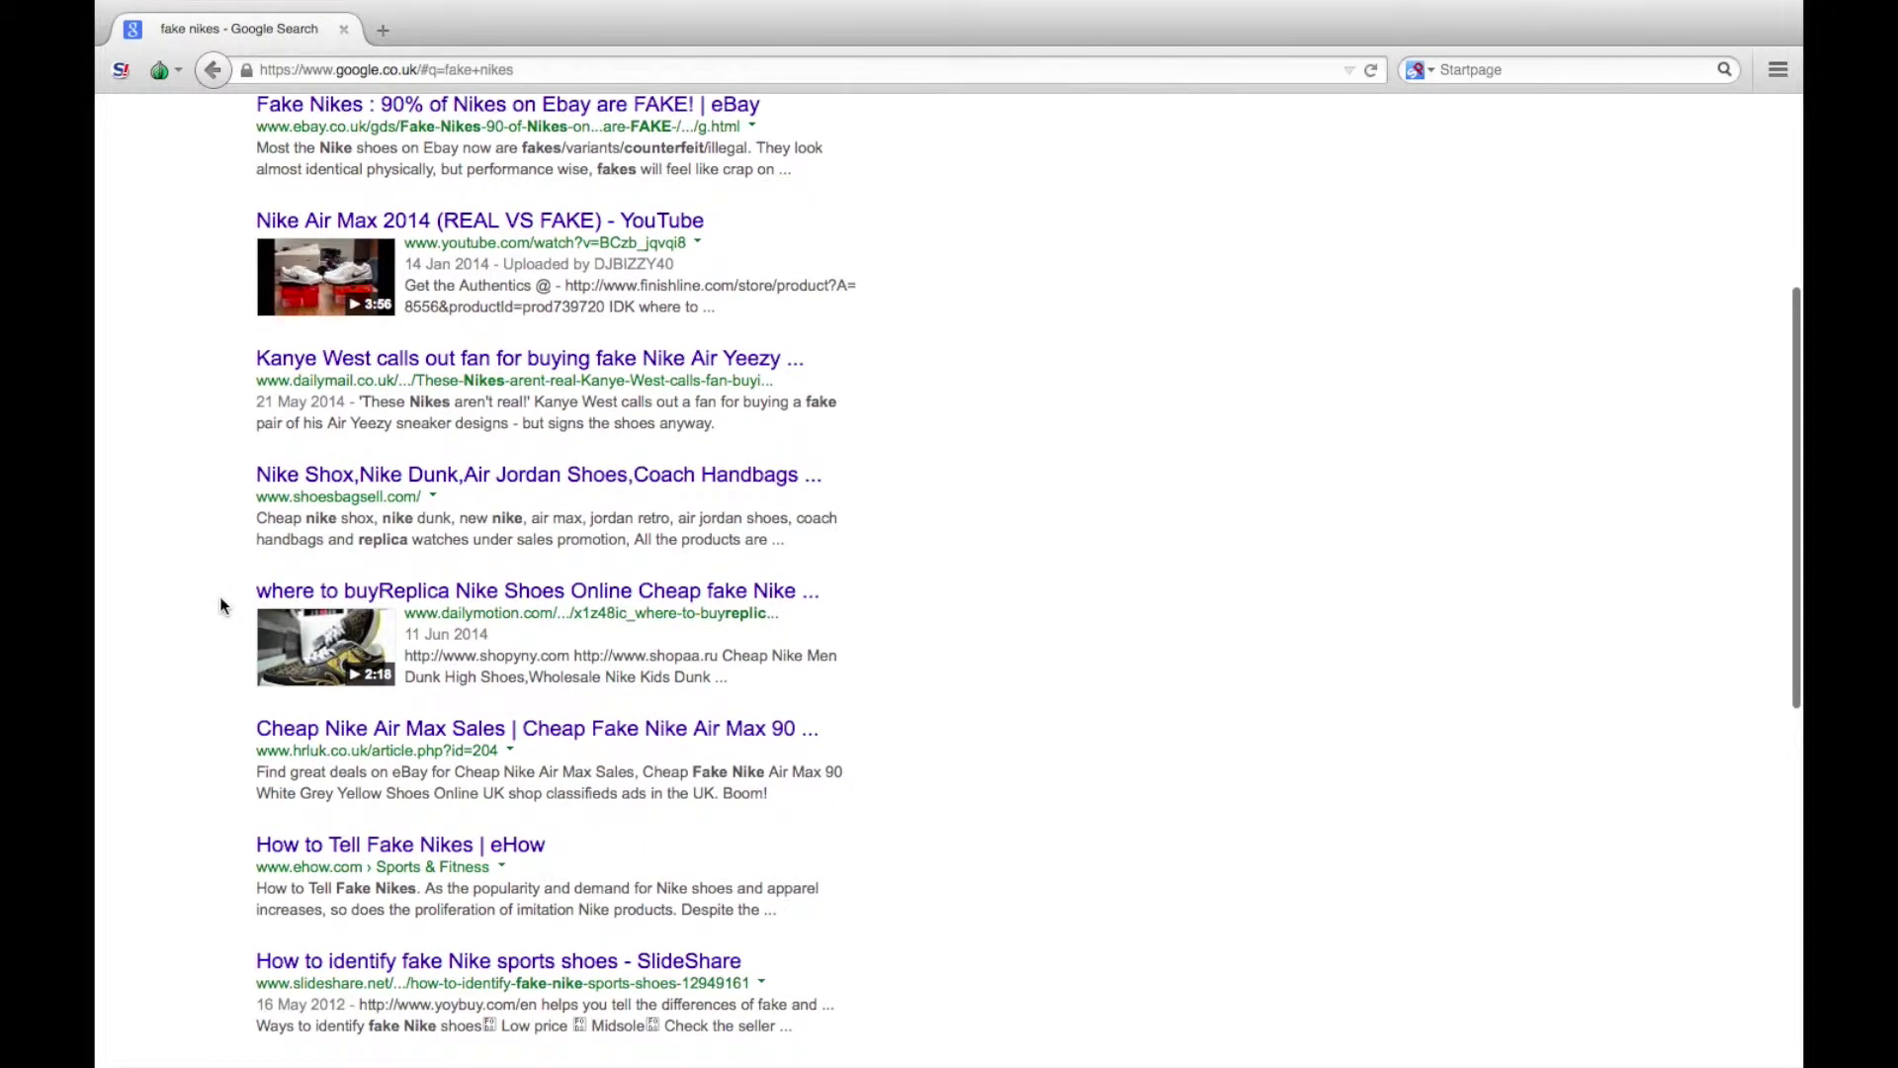
Open the shoesbagsell.com result in a new tab and switch to it
right_click(337, 479)
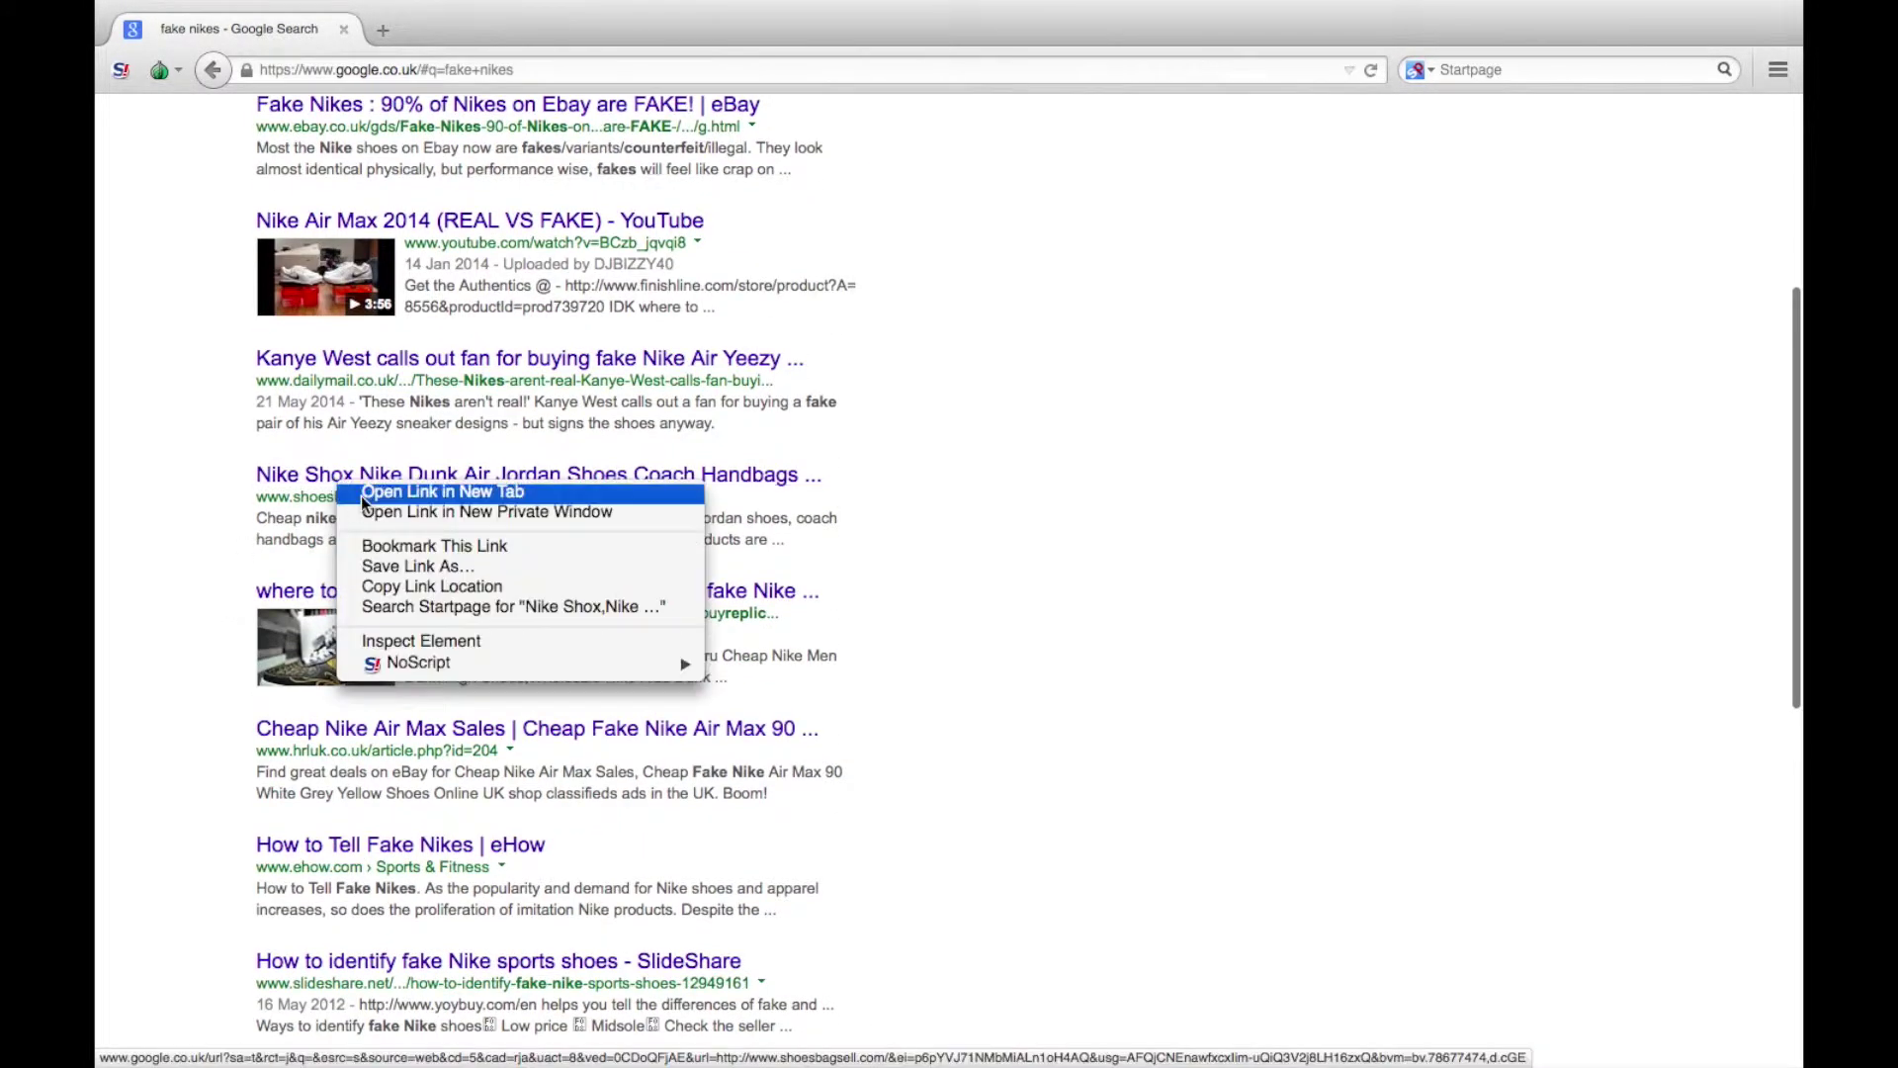
left_click(363, 498)
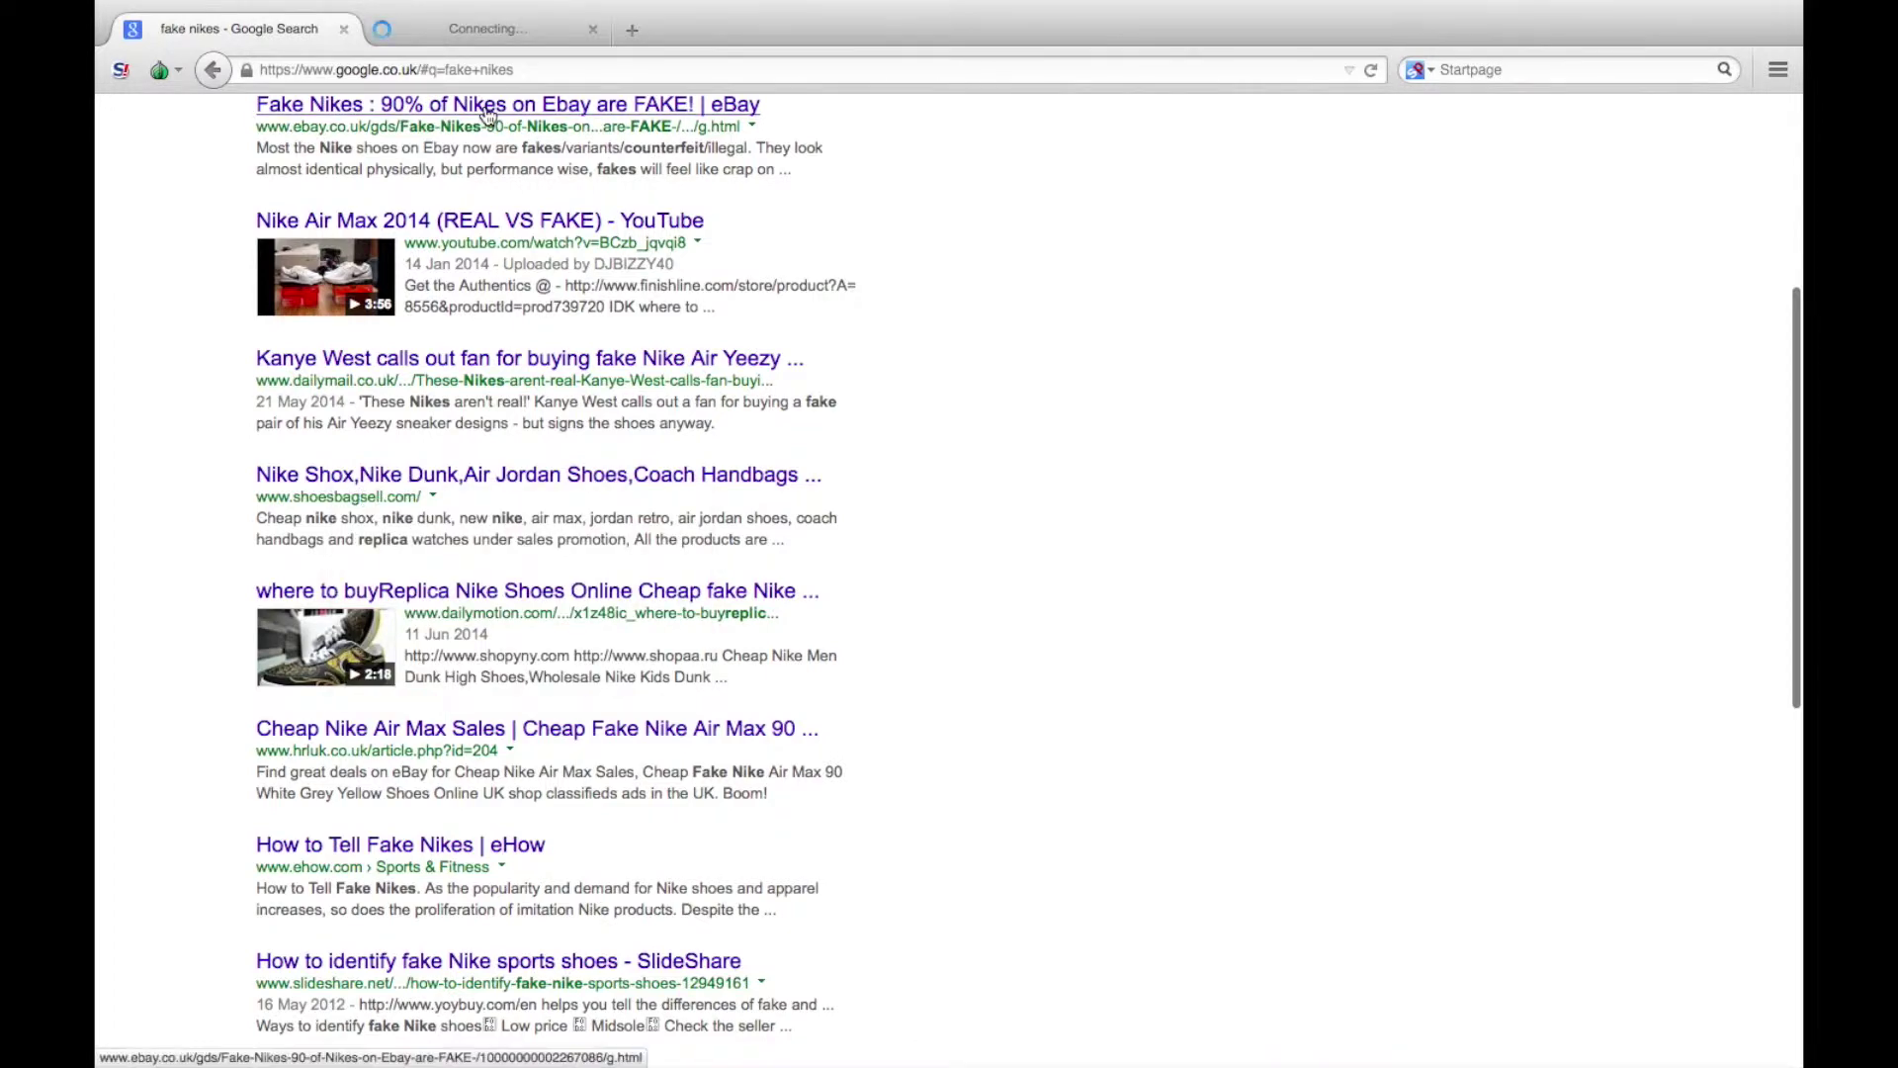
left_click(447, 30)
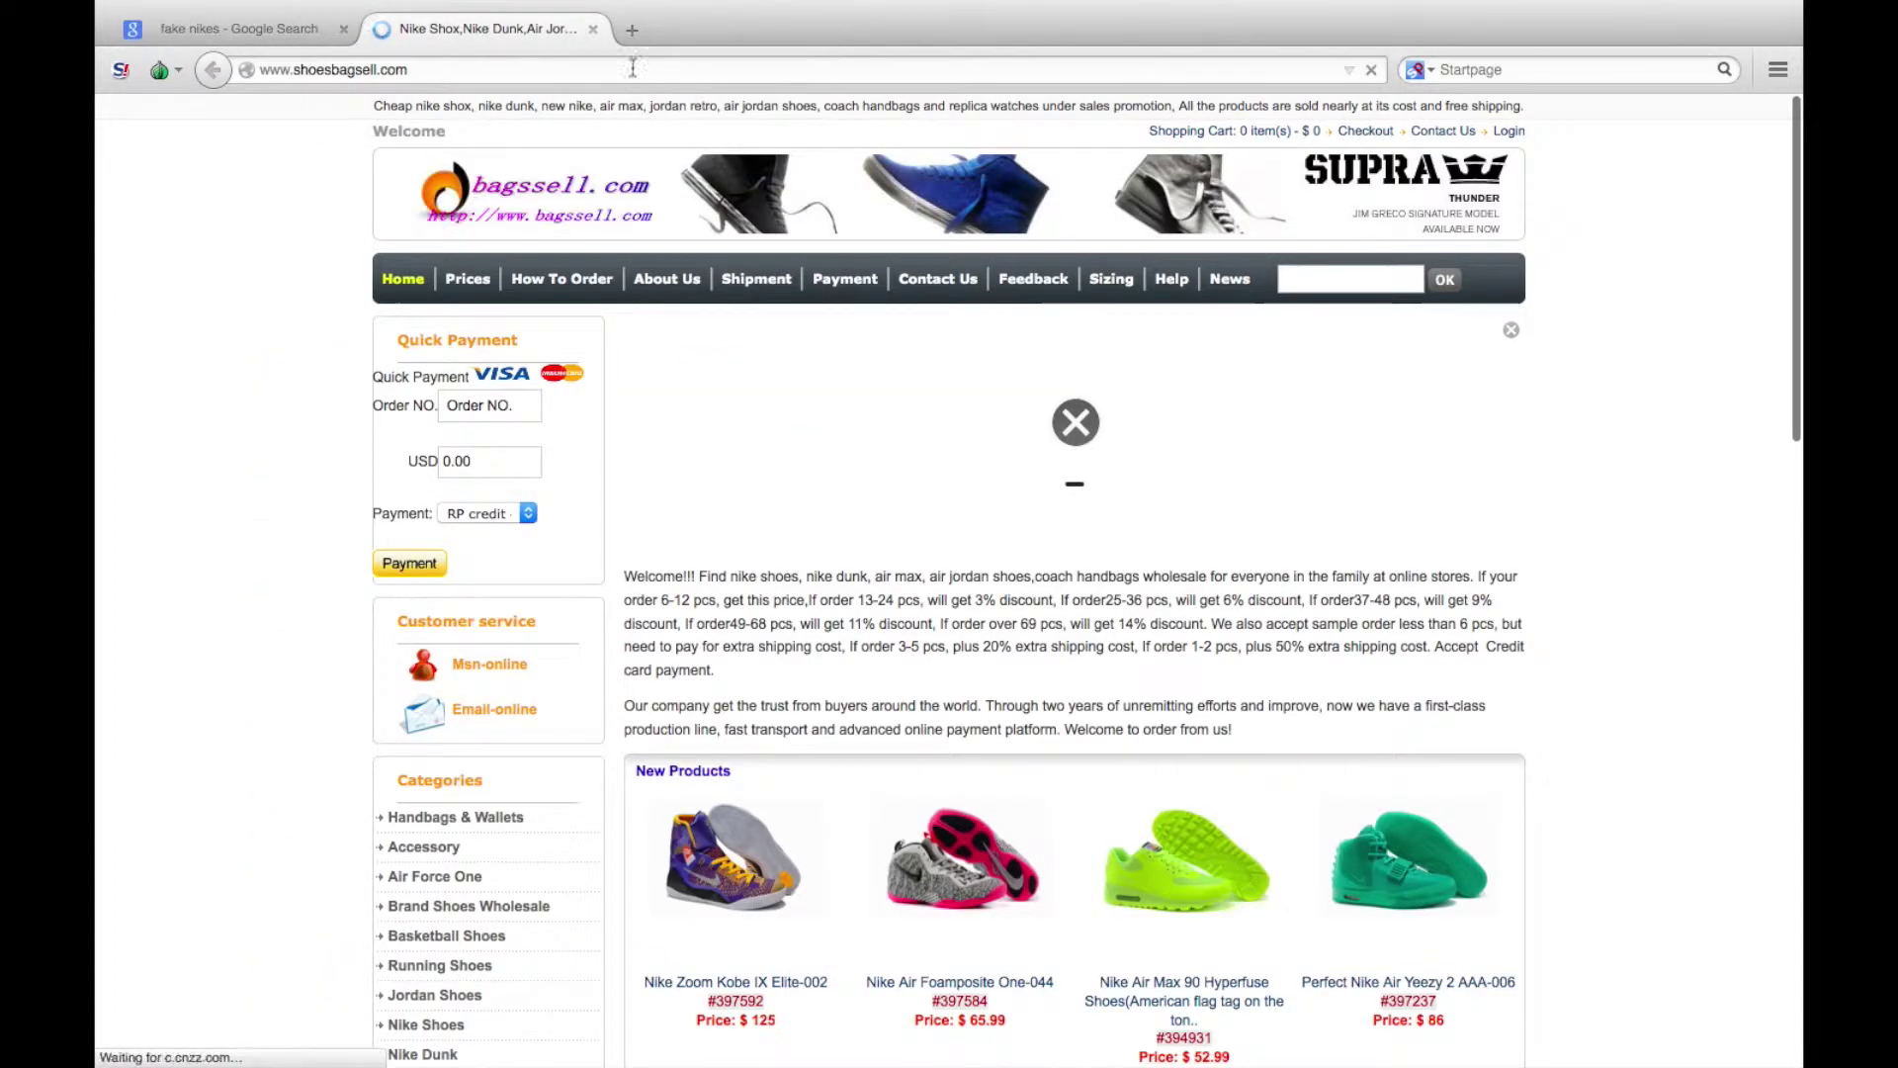
Load centralops.net in a new tab
left_click(632, 30)
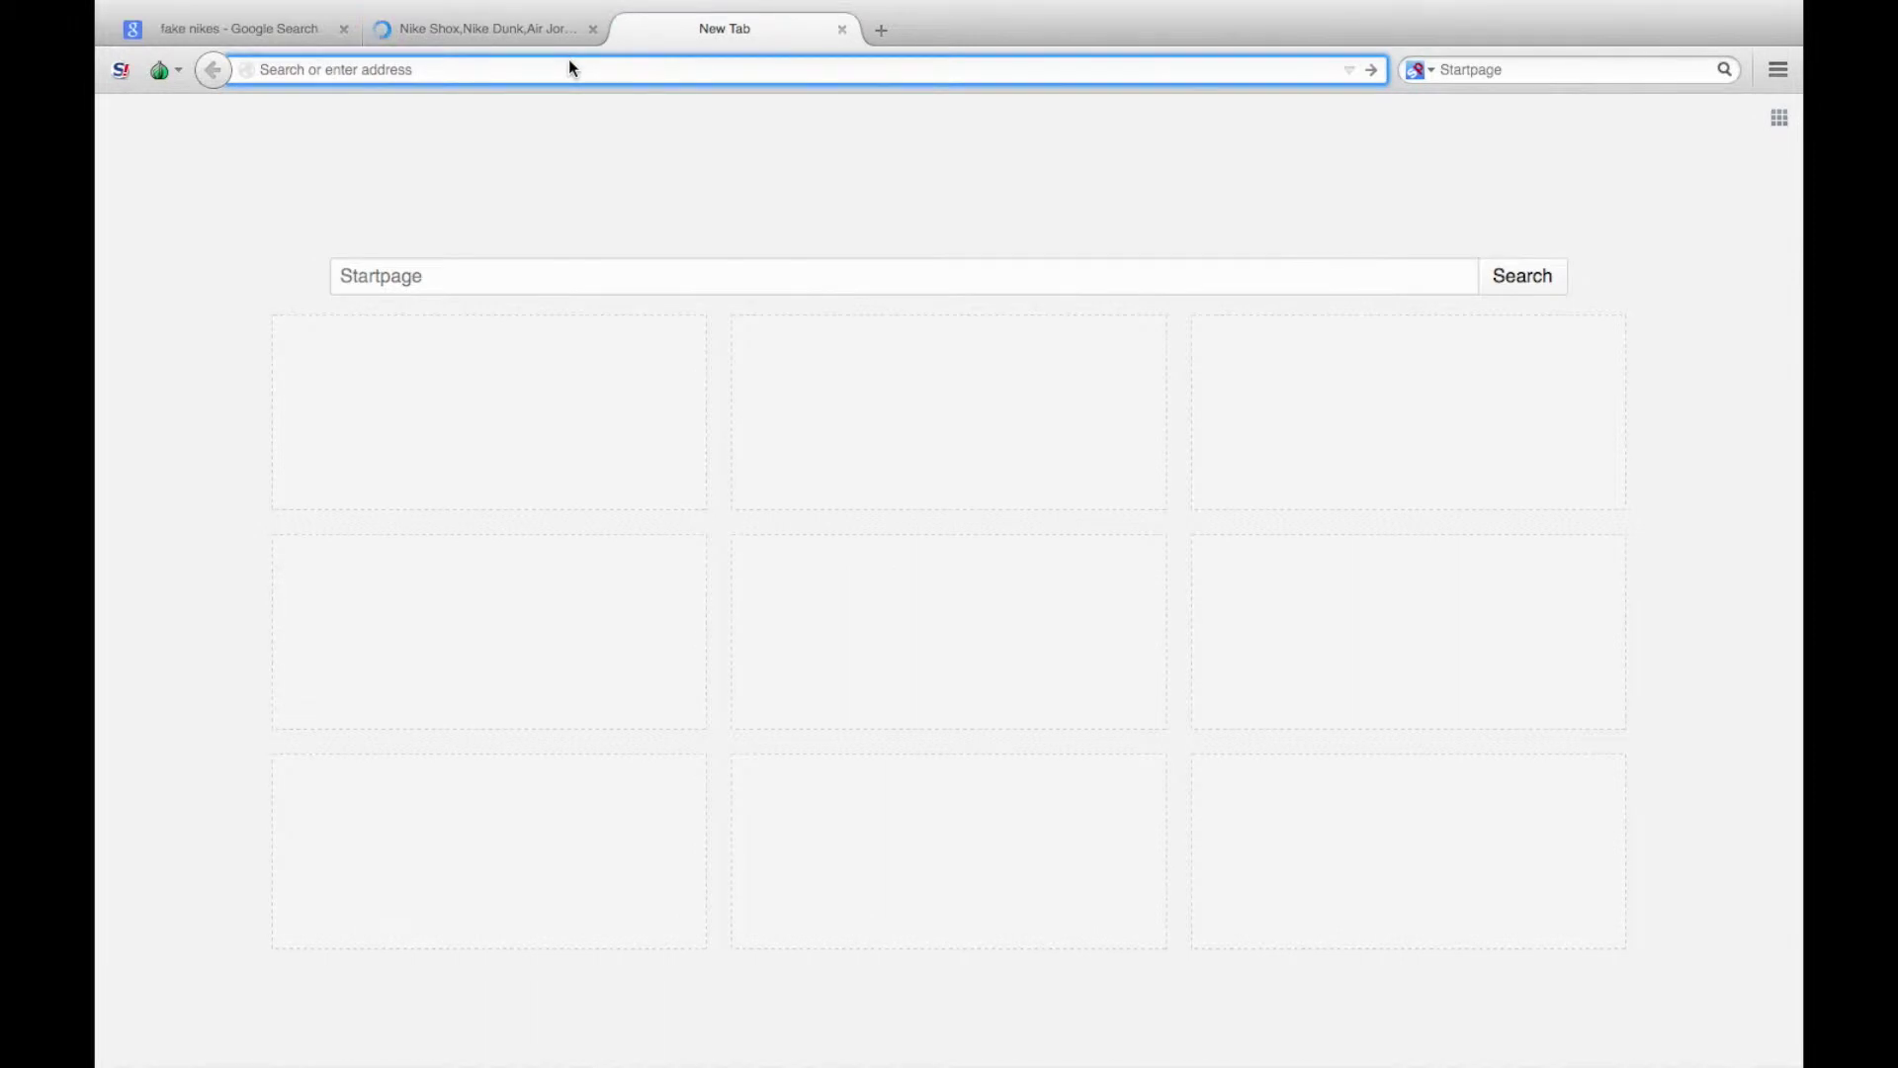
type("centralops.net")
key("Return")
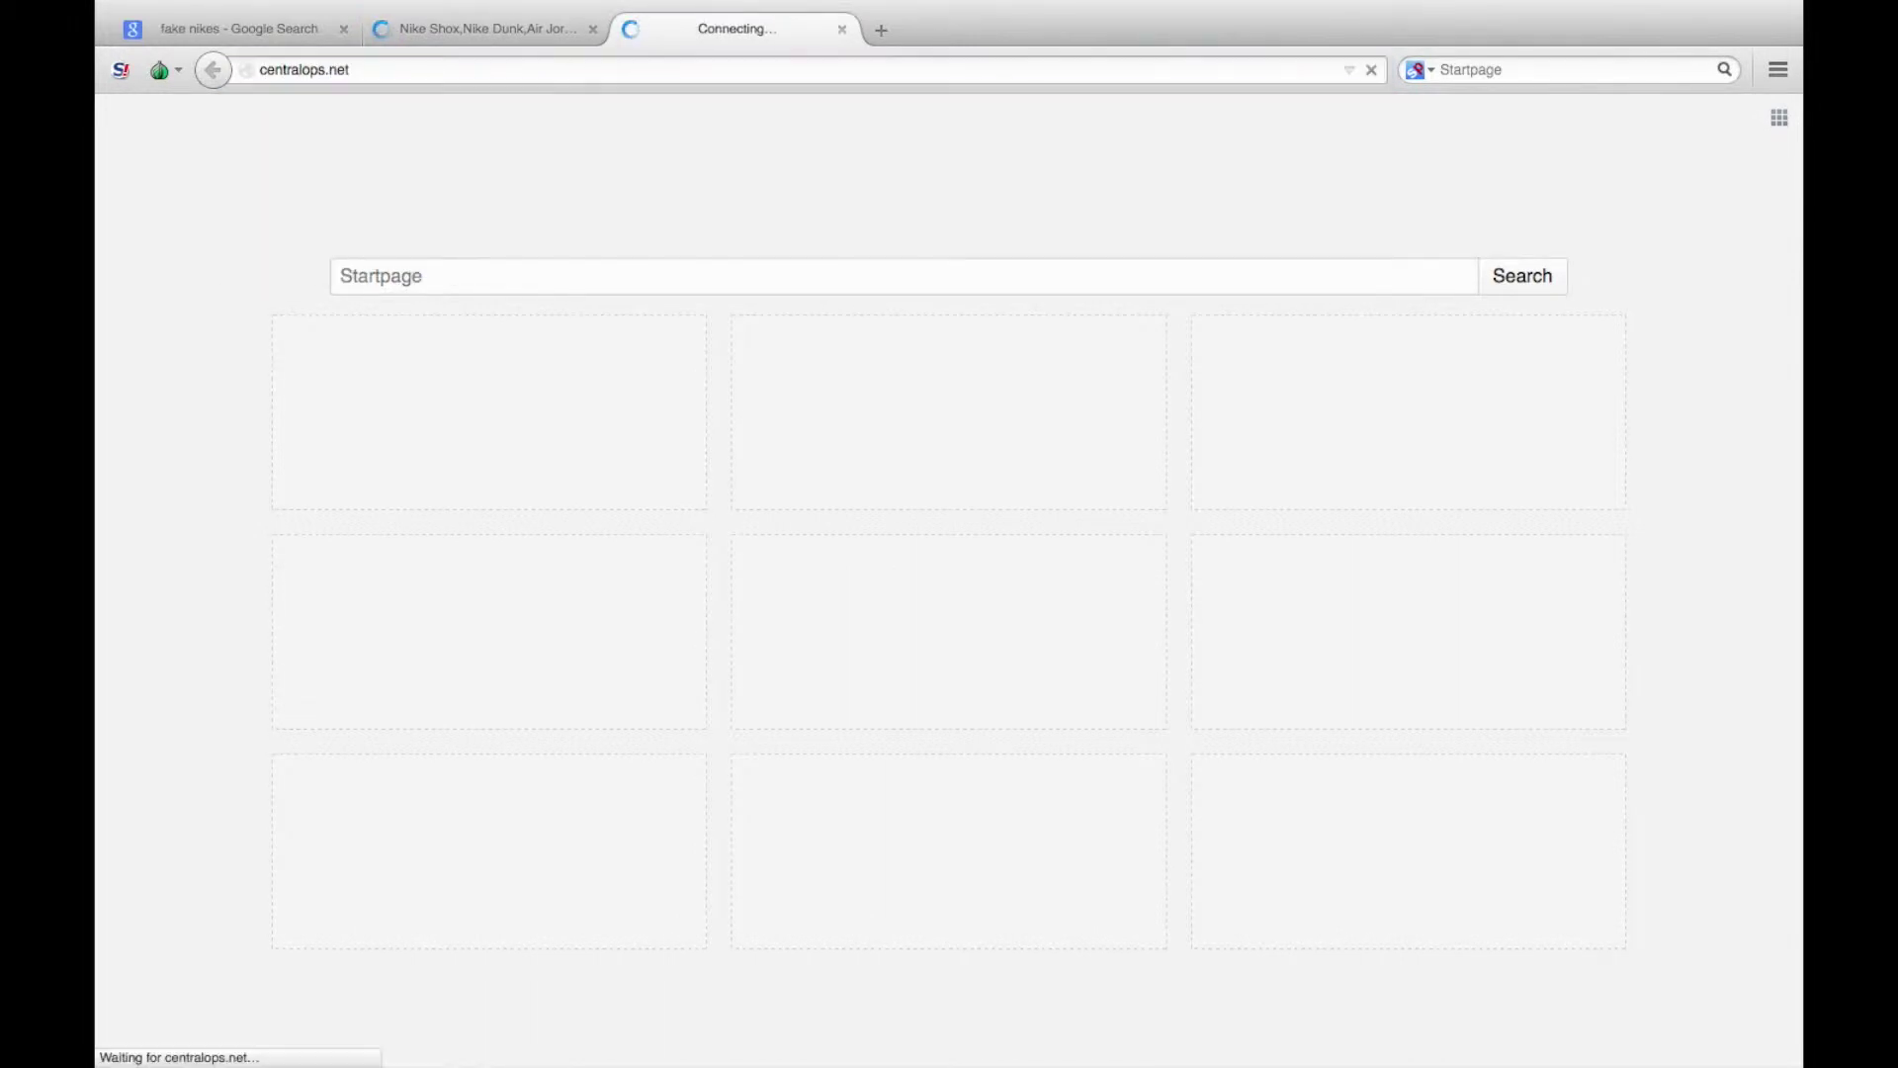
Copy the shoesbagsell.com address and run a Domain Dossier lookup on it
left_click(485, 21)
left_click(438, 69)
key("super+c")
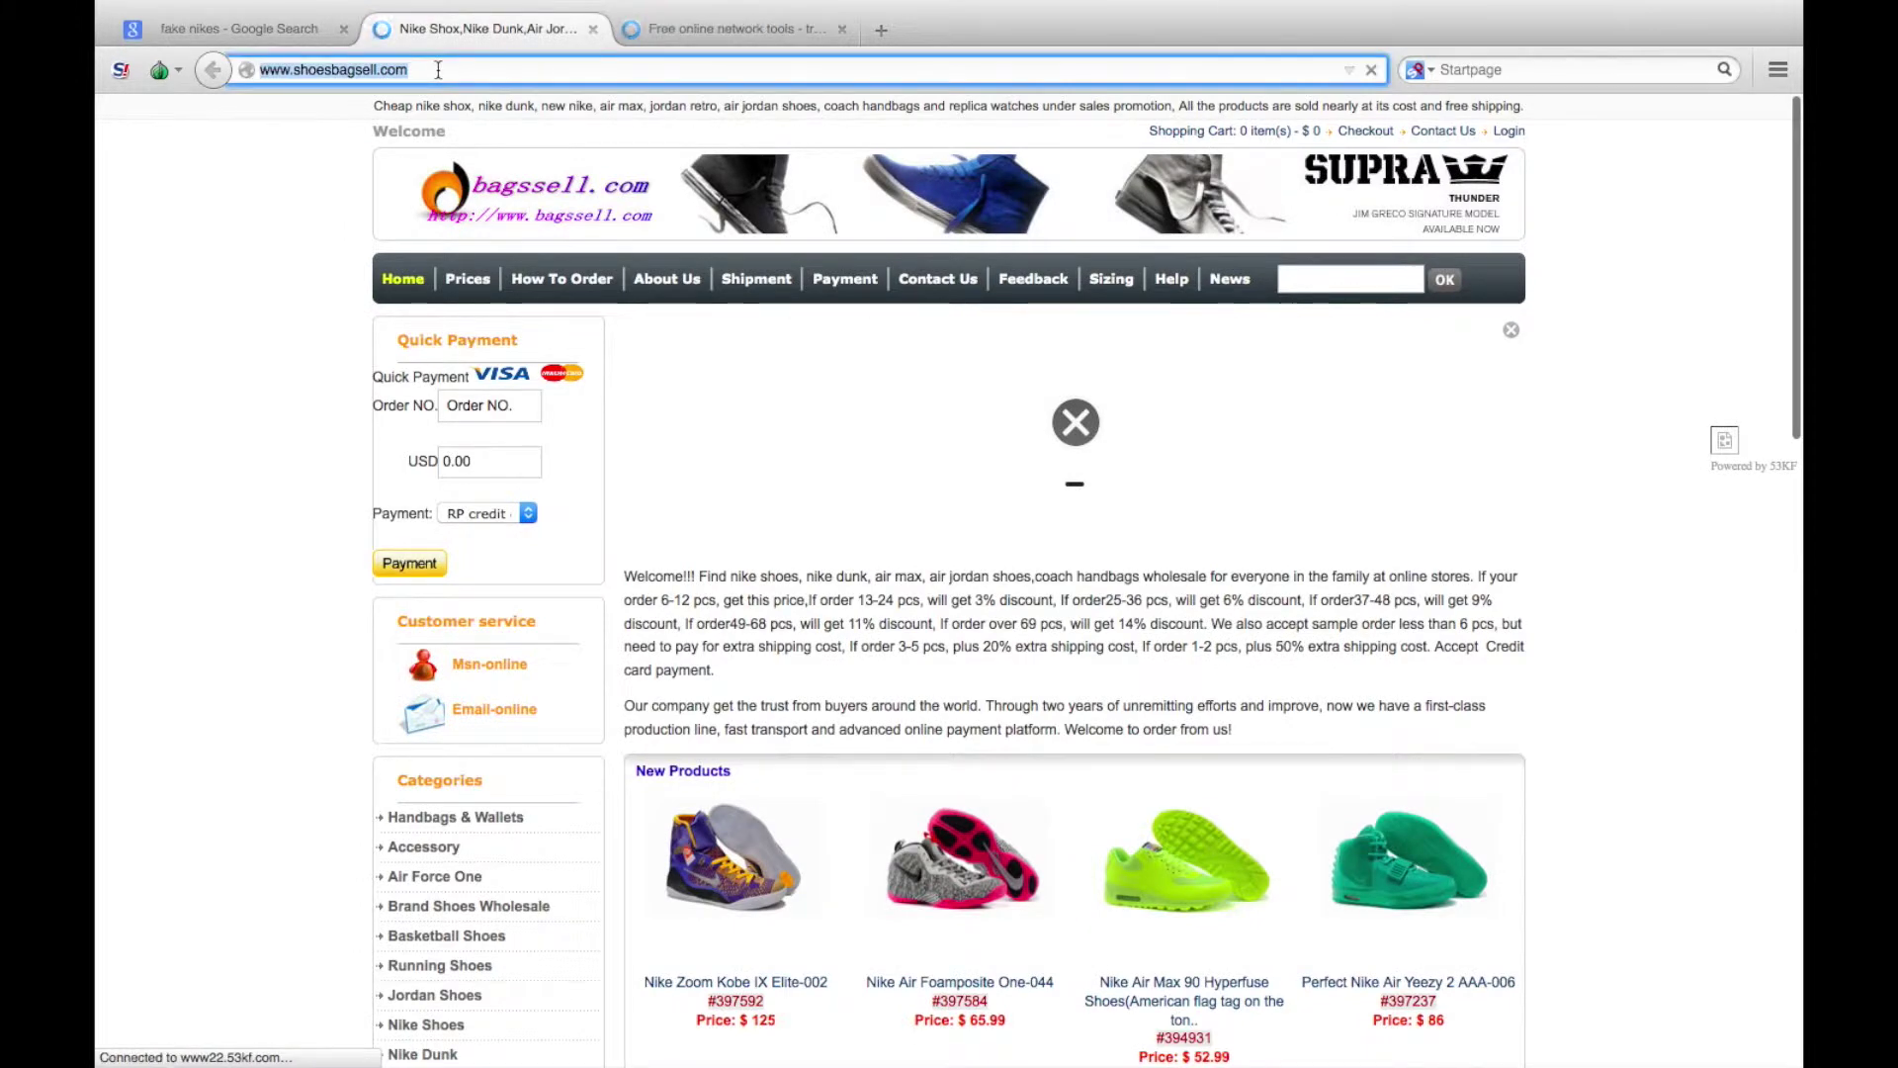
left_click(731, 29)
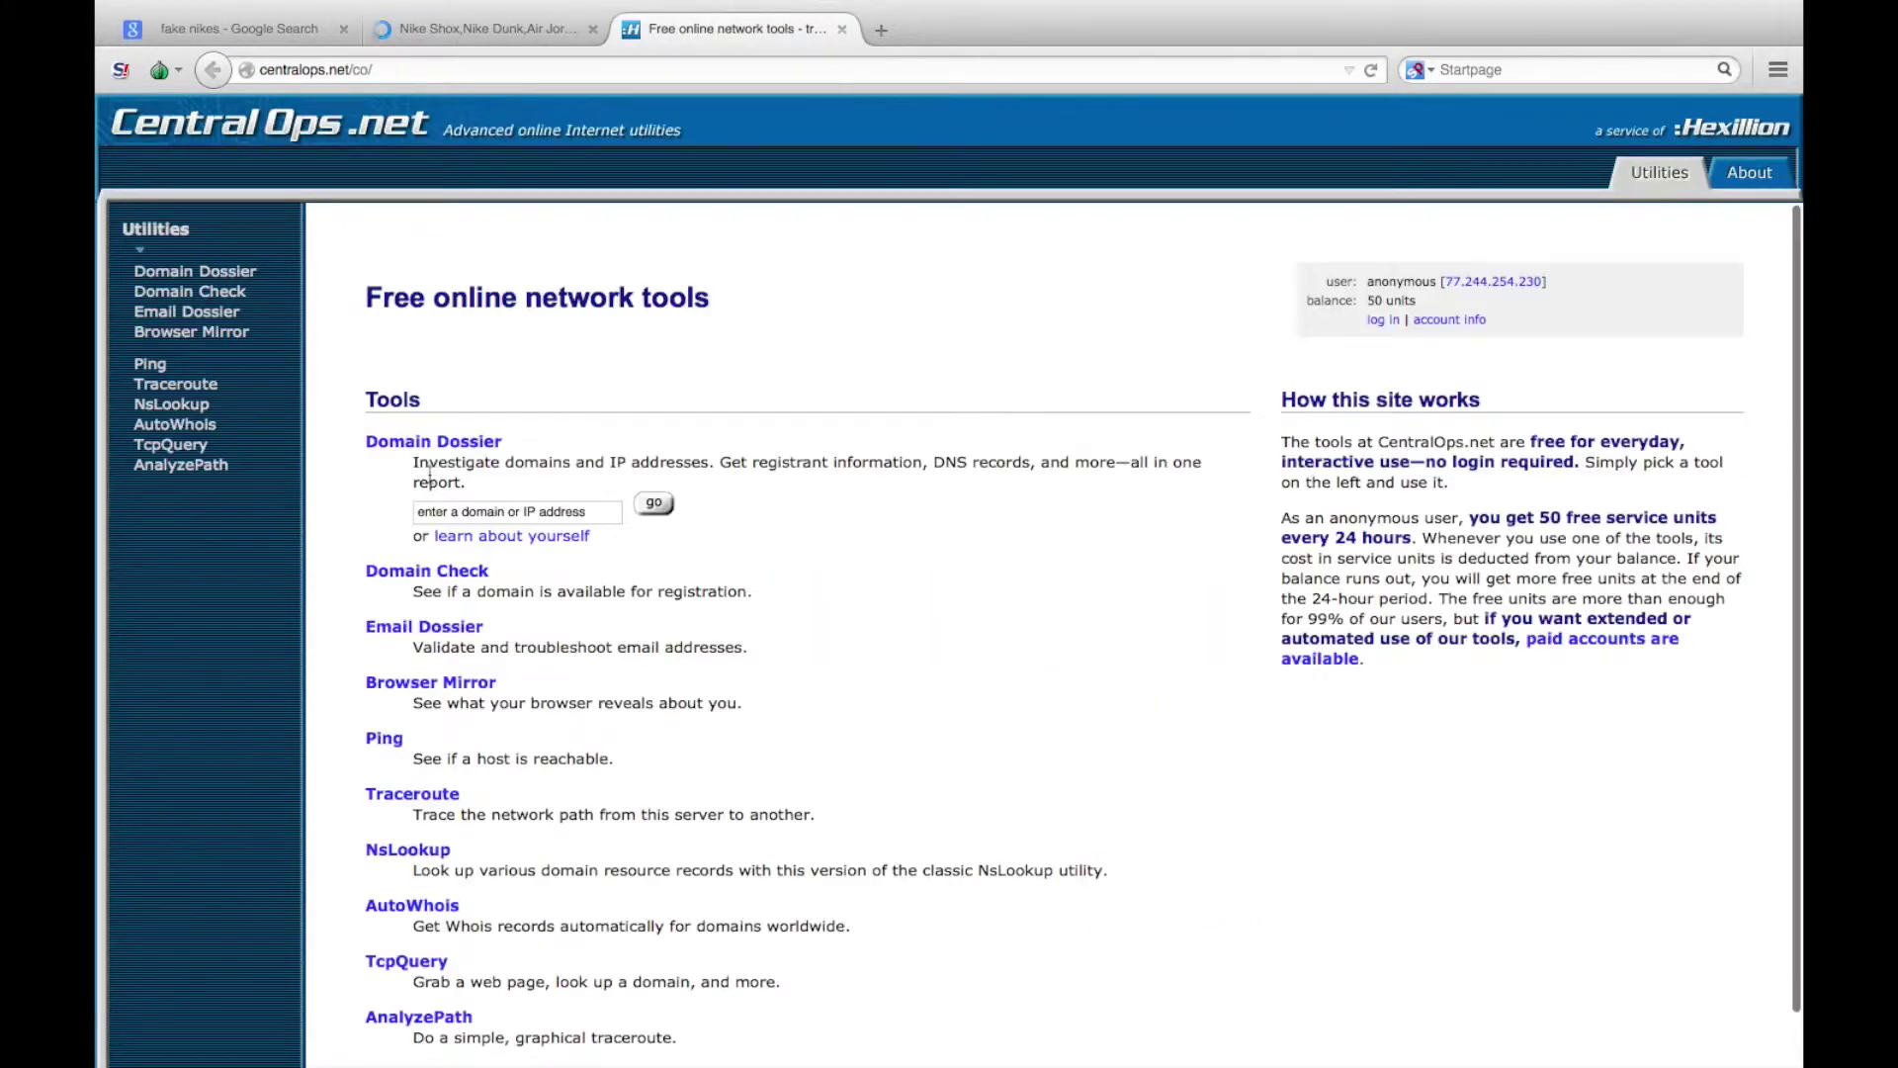
left_click(454, 511)
key("super+v")
left_click(652, 506)
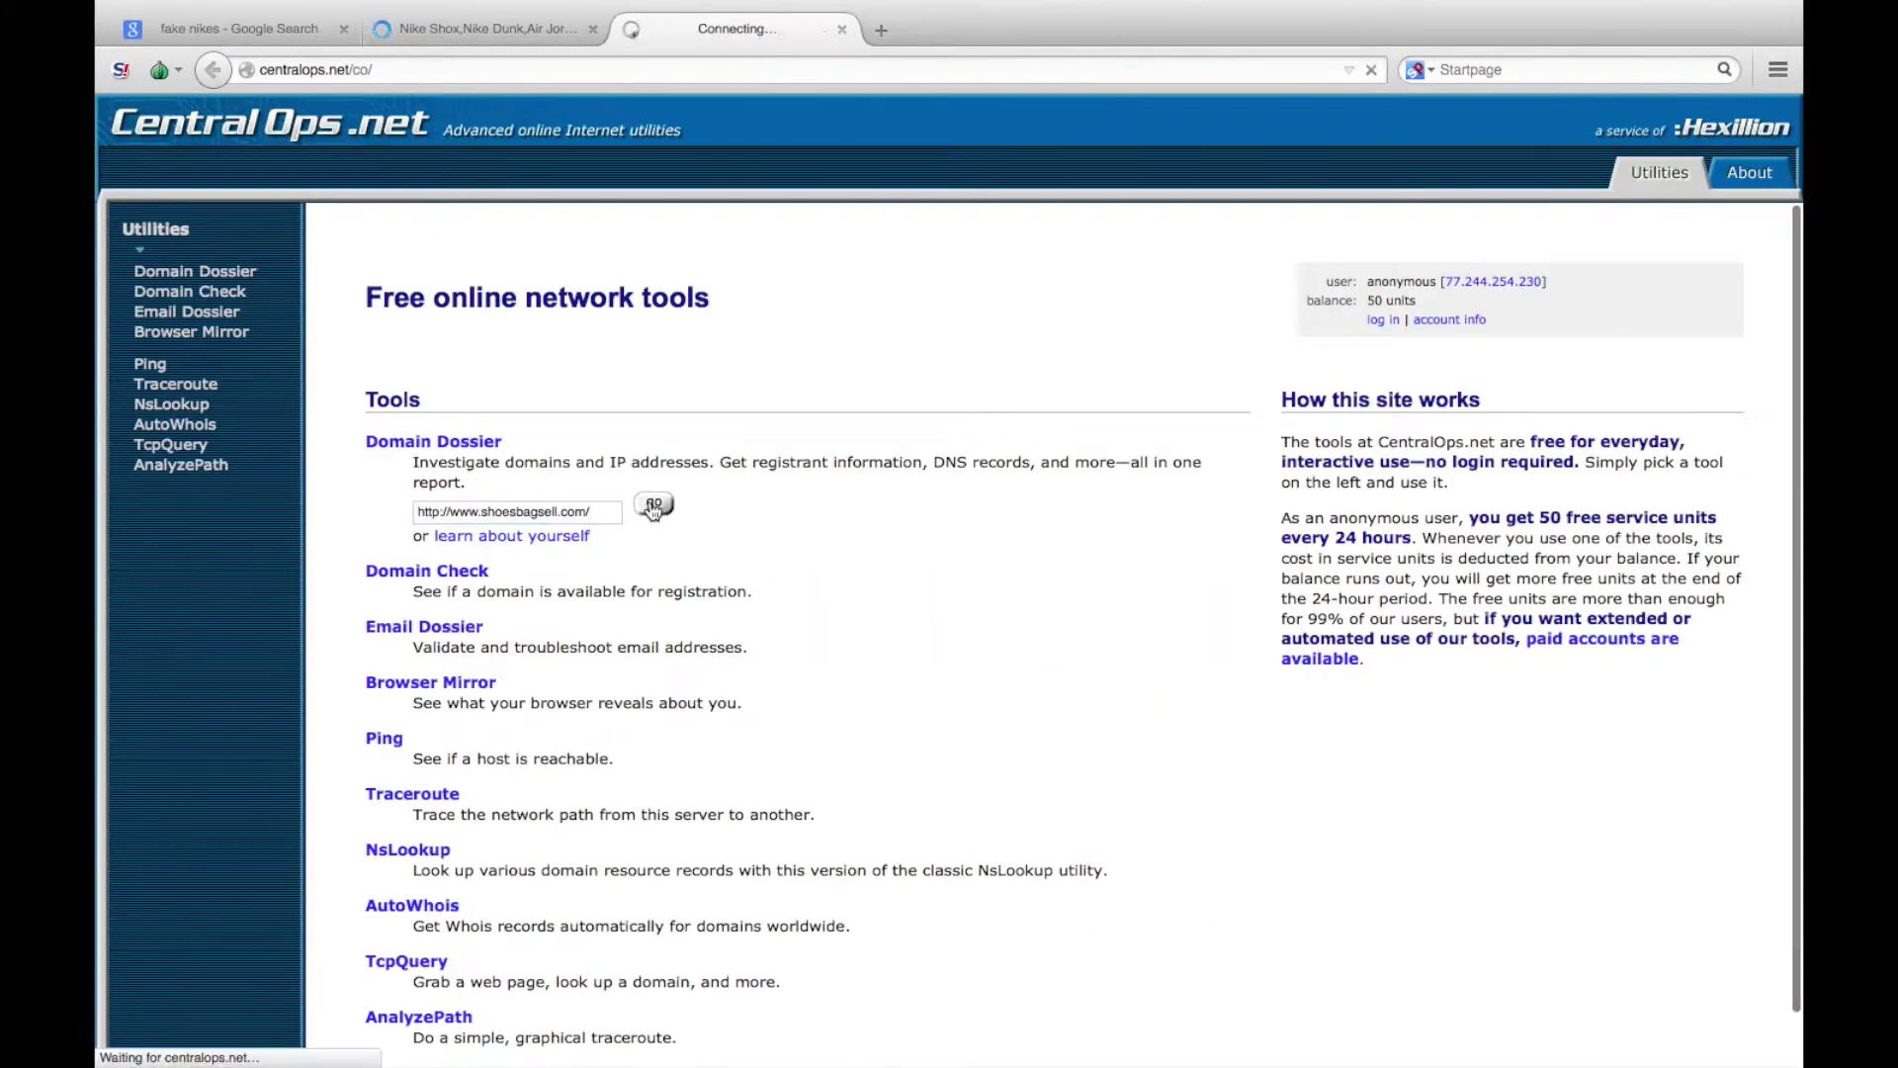
Copy the registrant's e-mail from the whois record and return to the fake nikes results
scroll(531, 665, "down", 10)
scroll(531, 664, "down", 10)
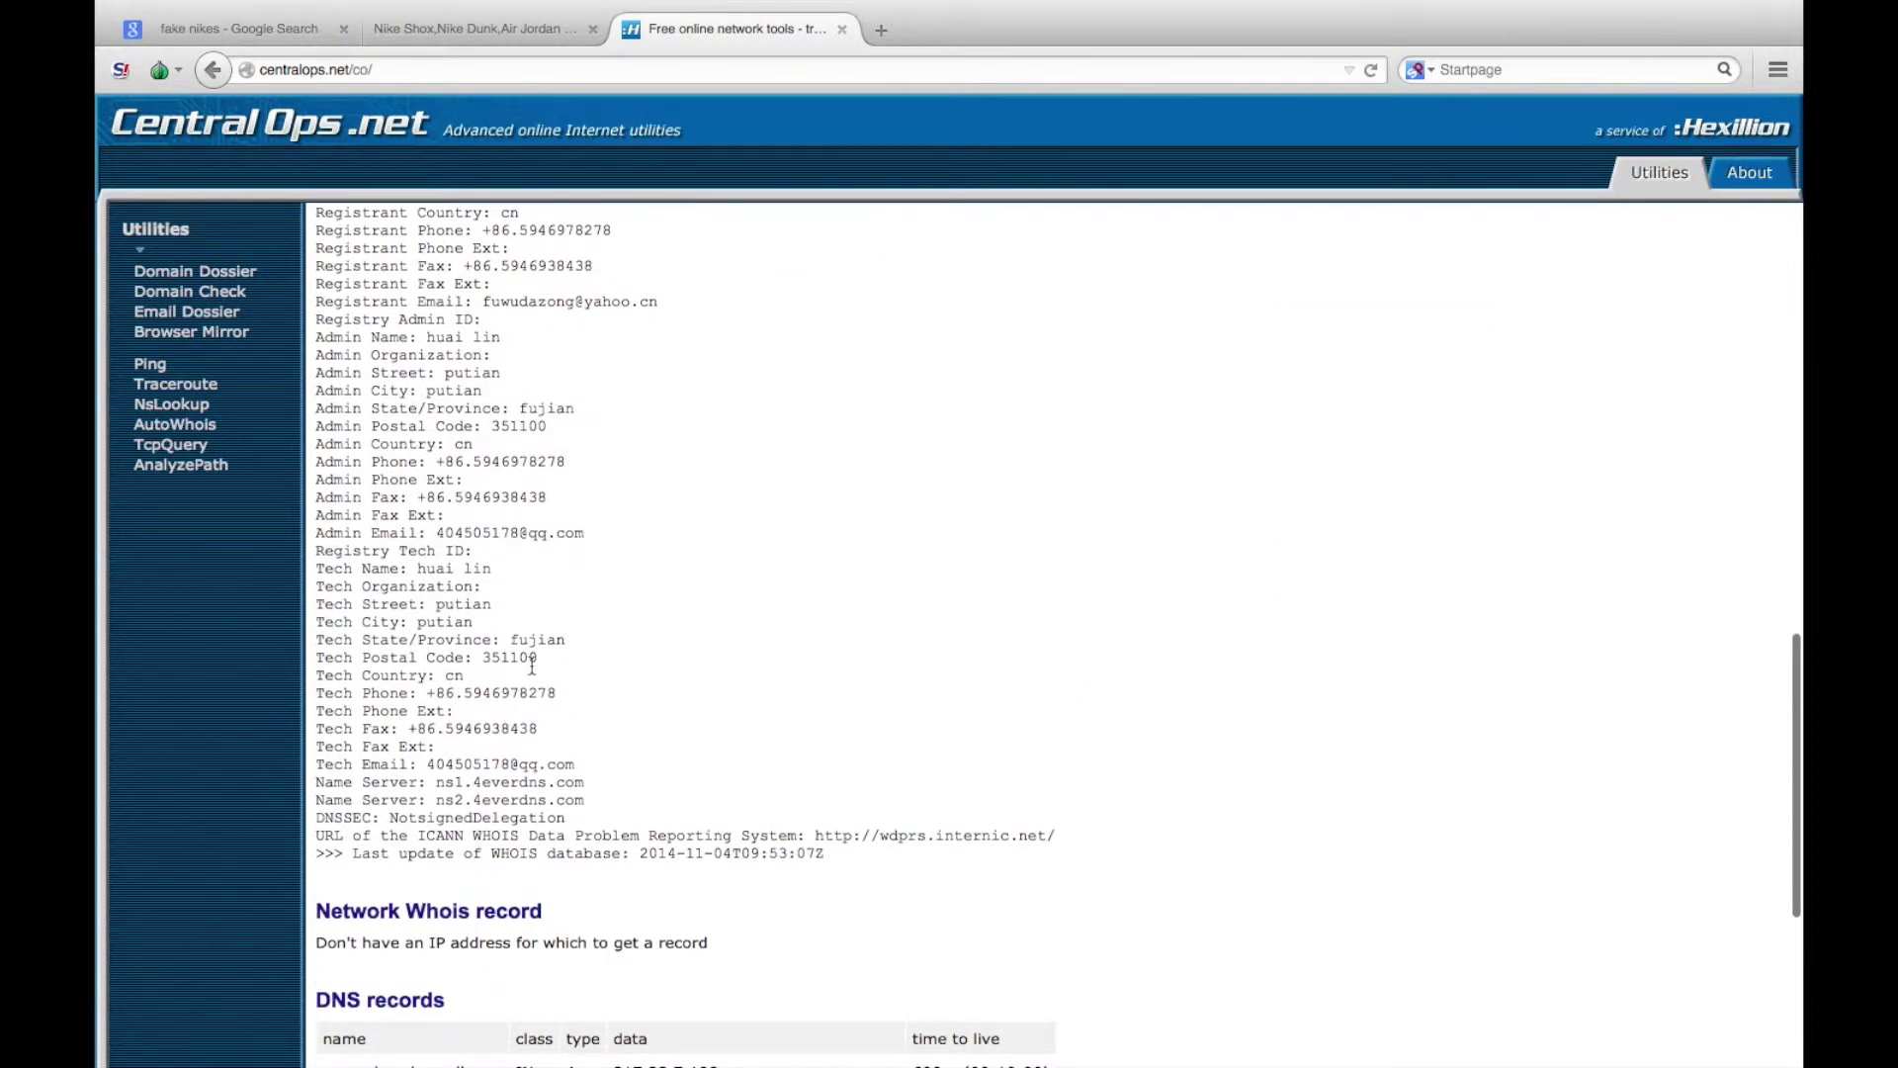
left_click_drag(653, 304, 479, 300)
key("ctrl+c")
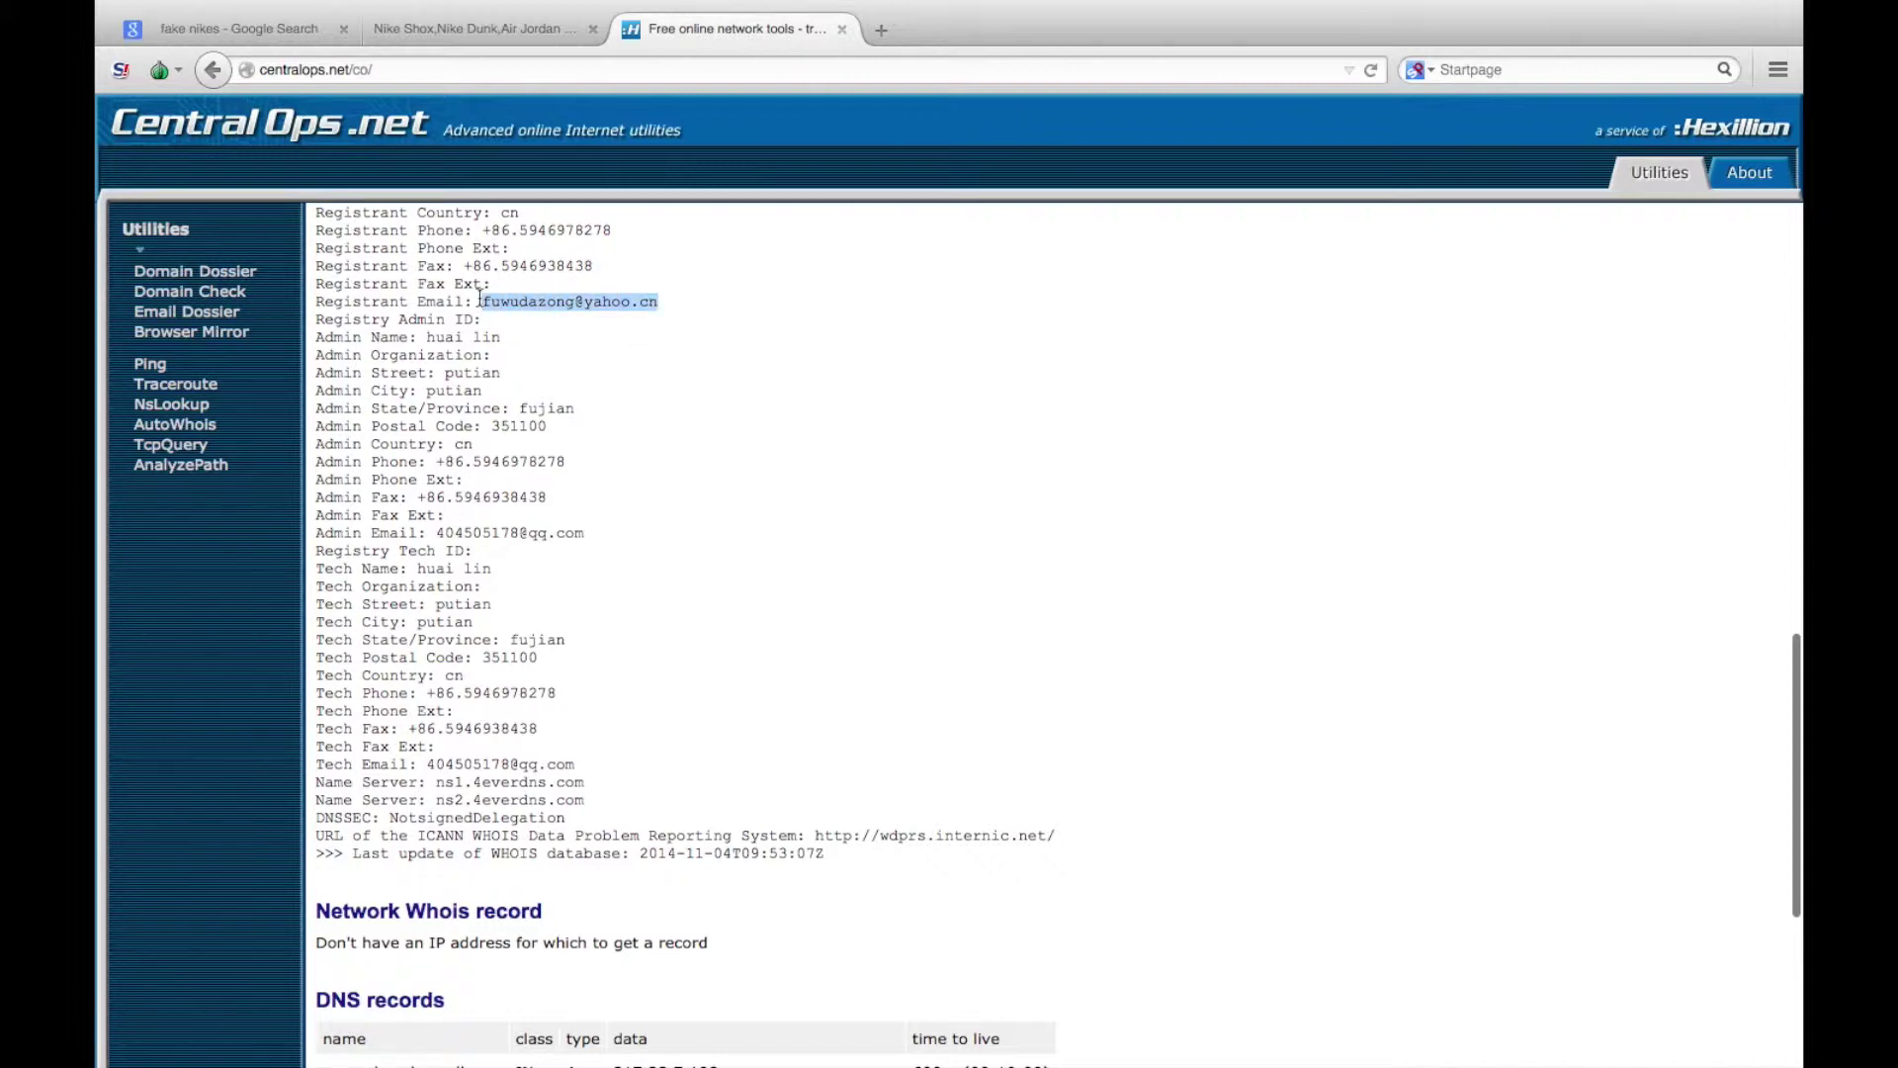
key("ctrl+Tab")
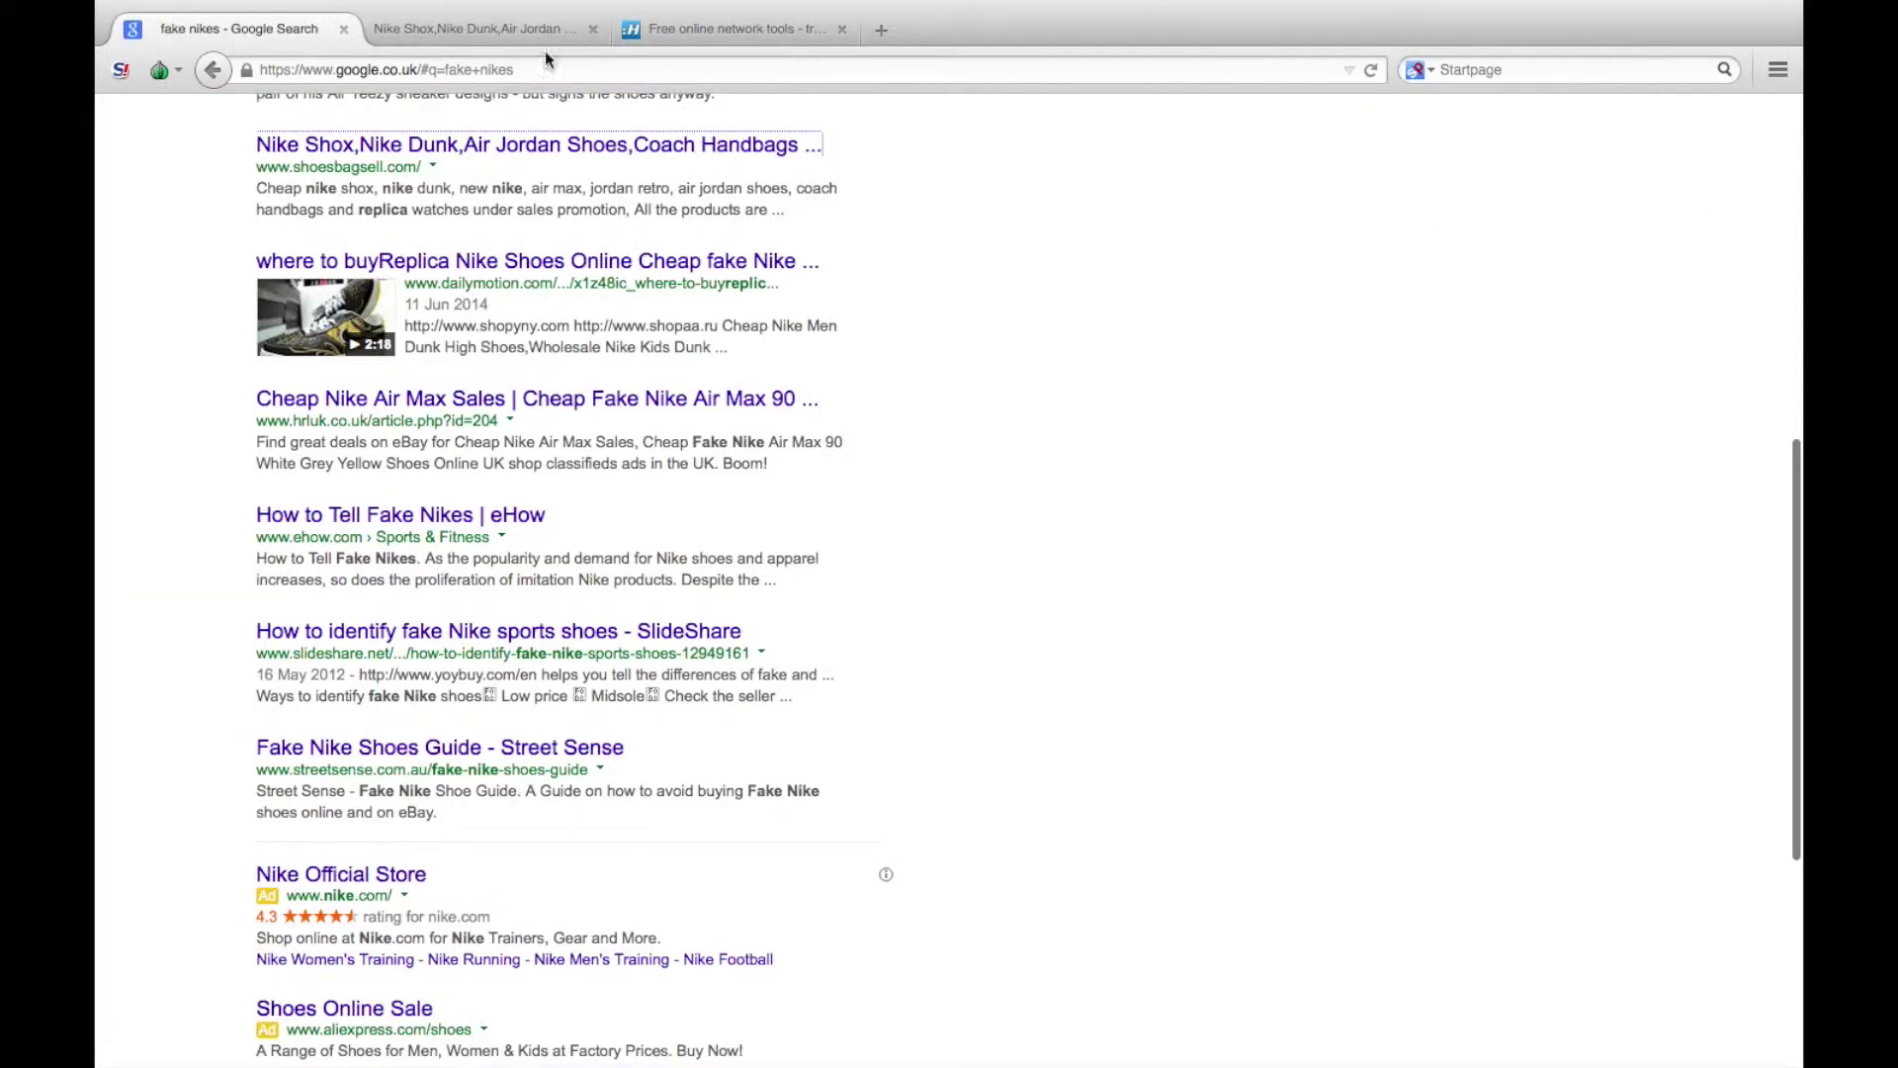
key("ctrl+t")
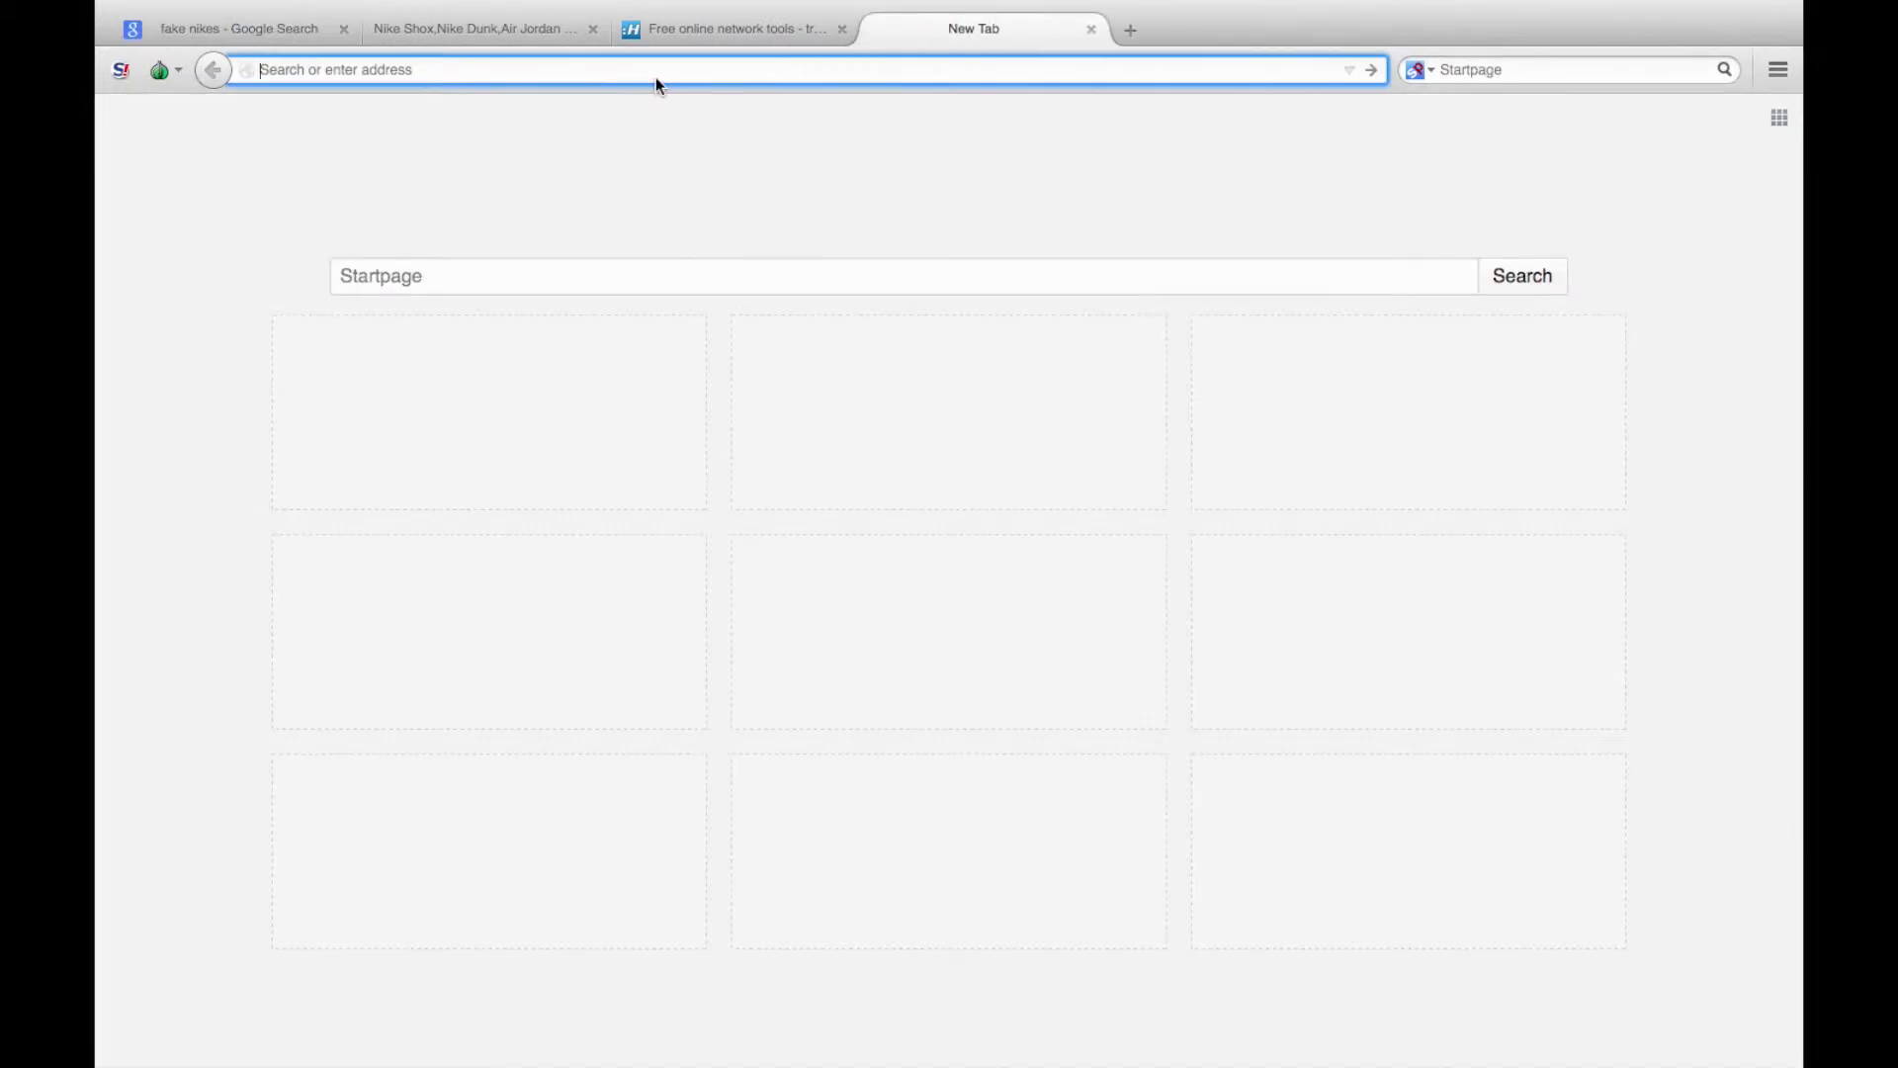
Search google.co.uk for the copied registrant e-mail address
type("google.co.uk")
key("Return")
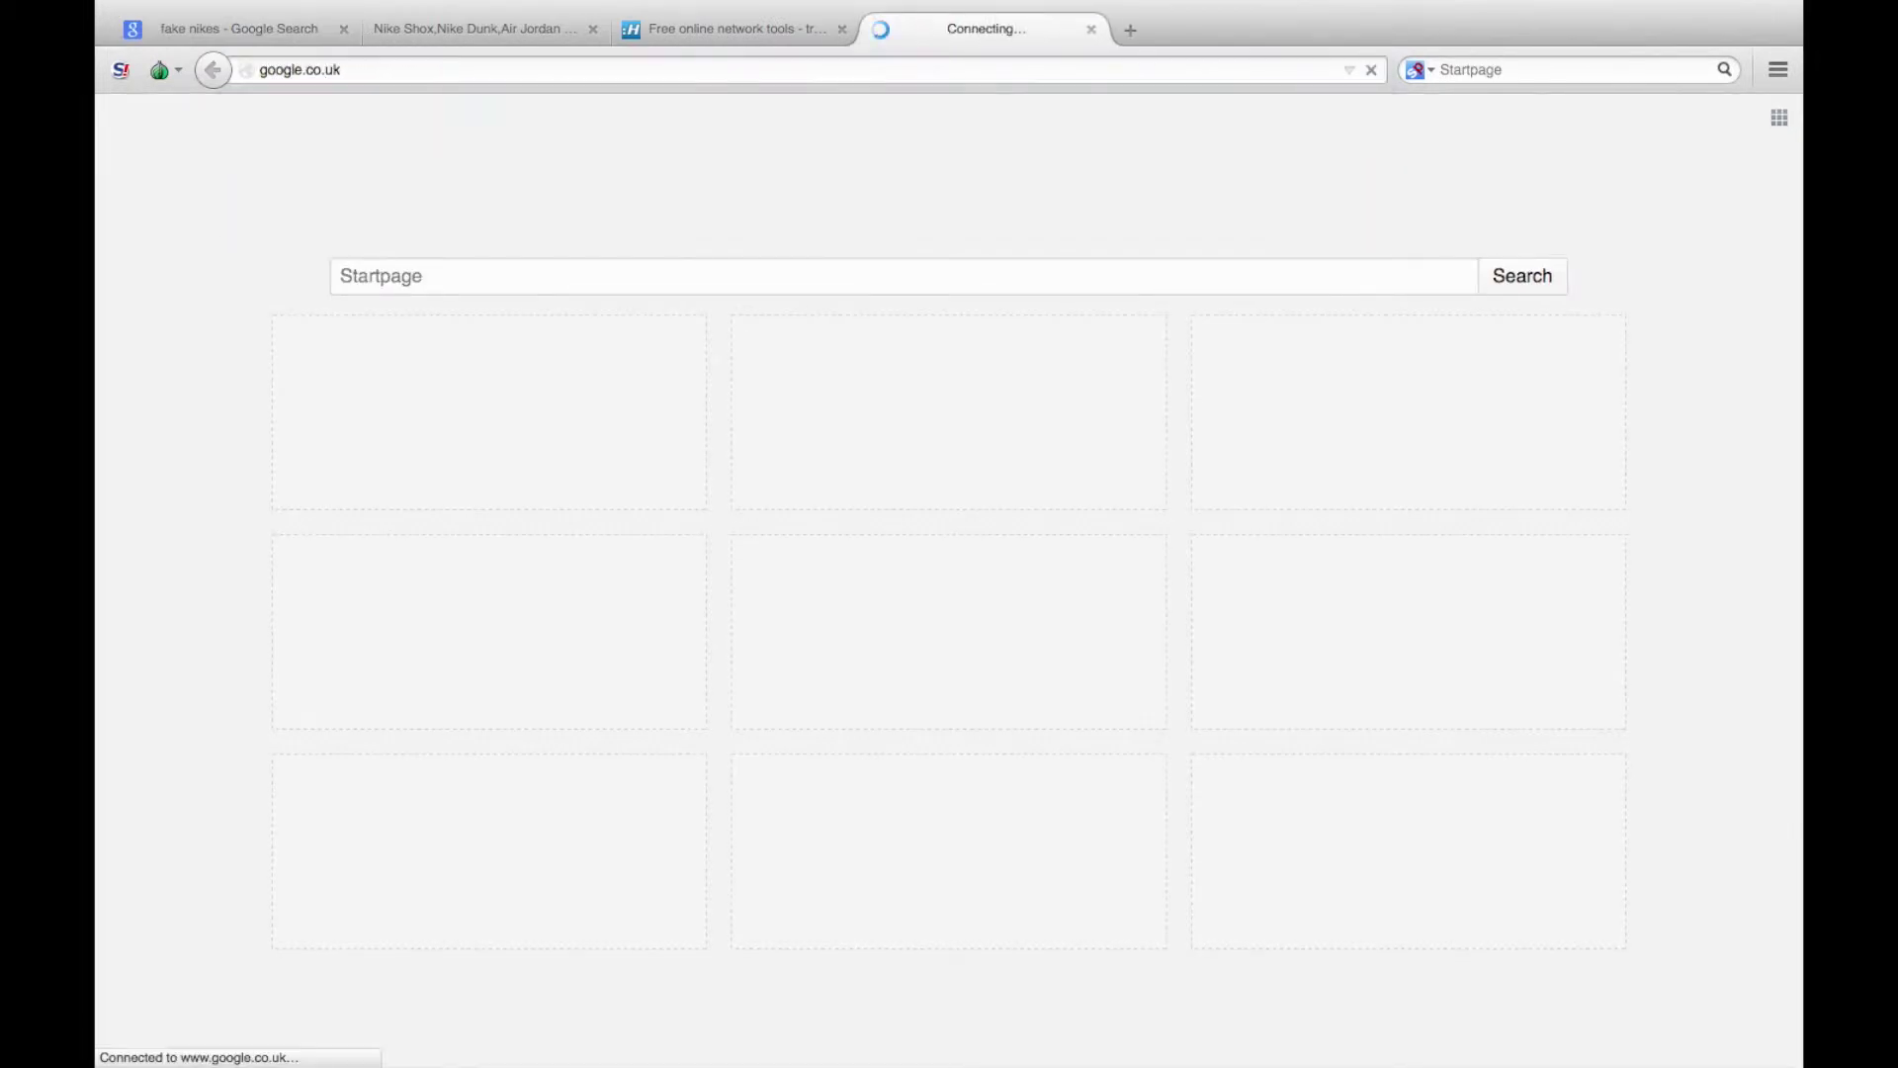
key("ctrl+v")
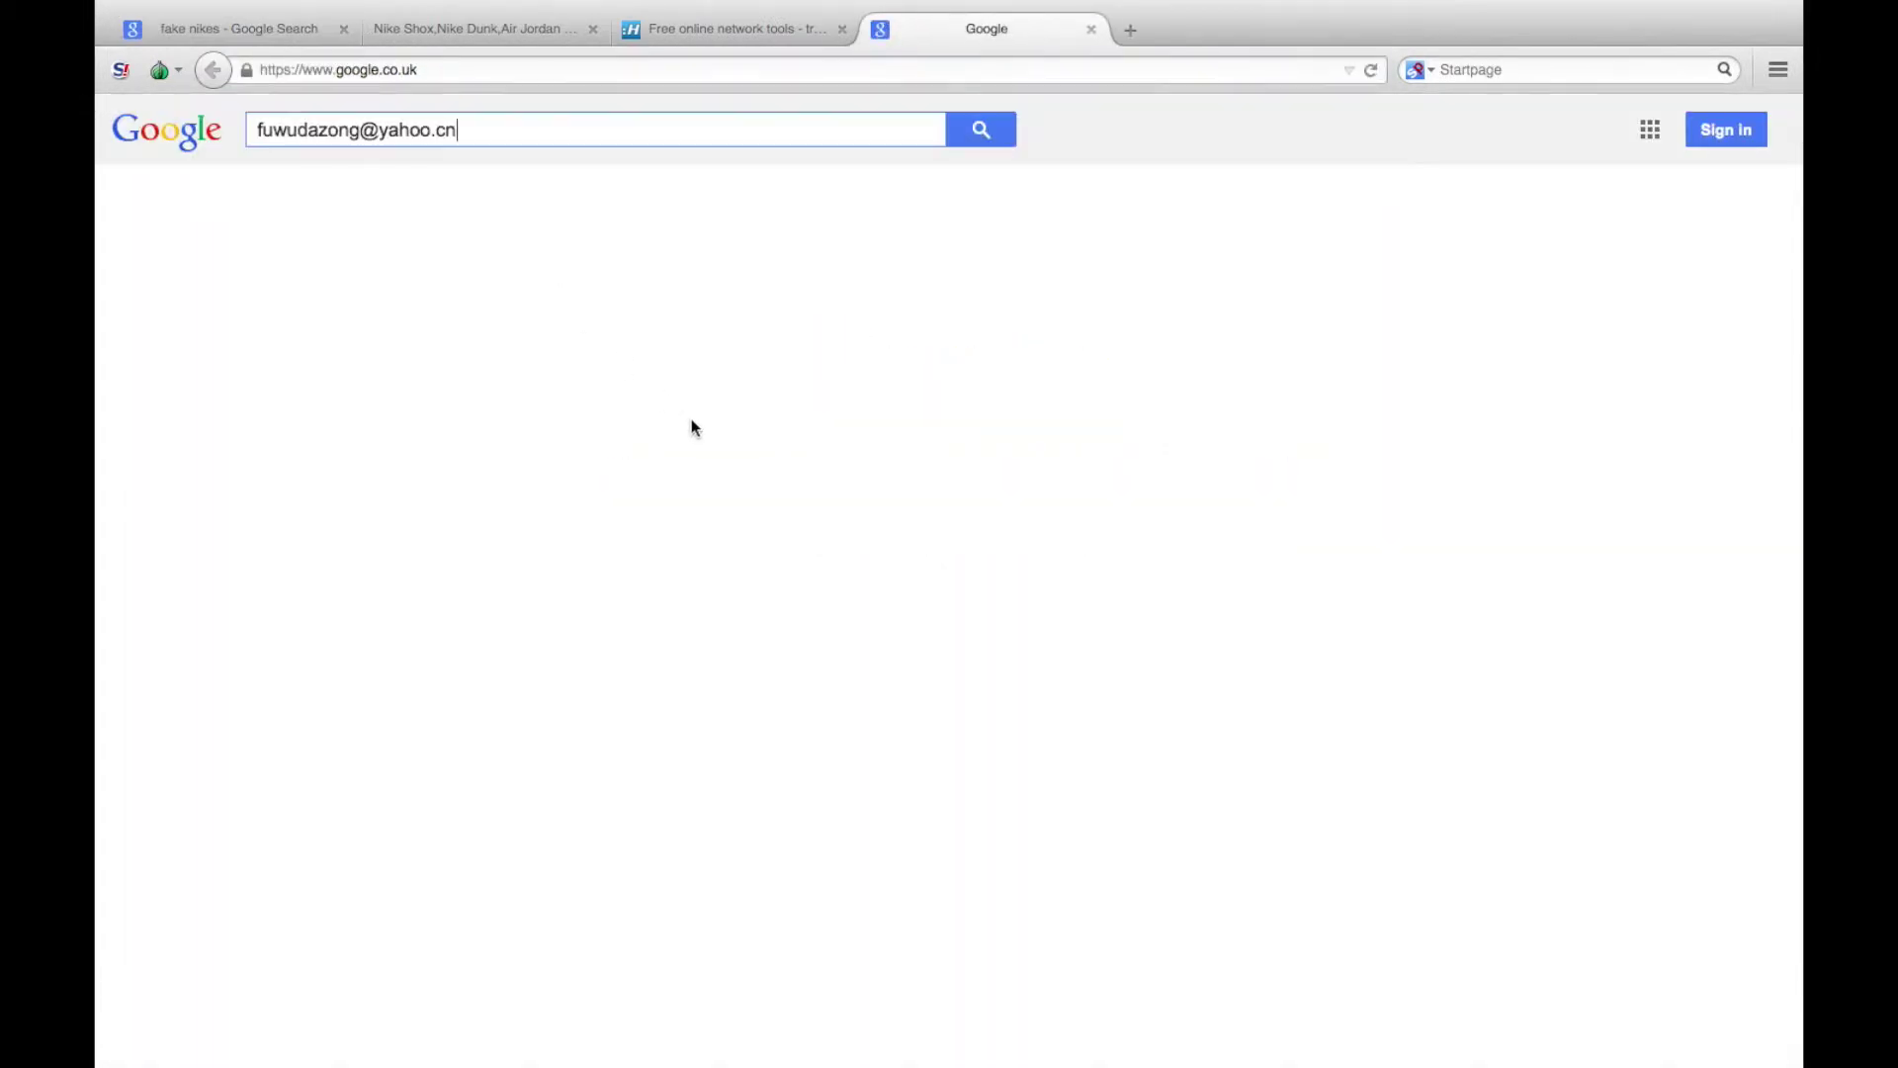
key("Return")
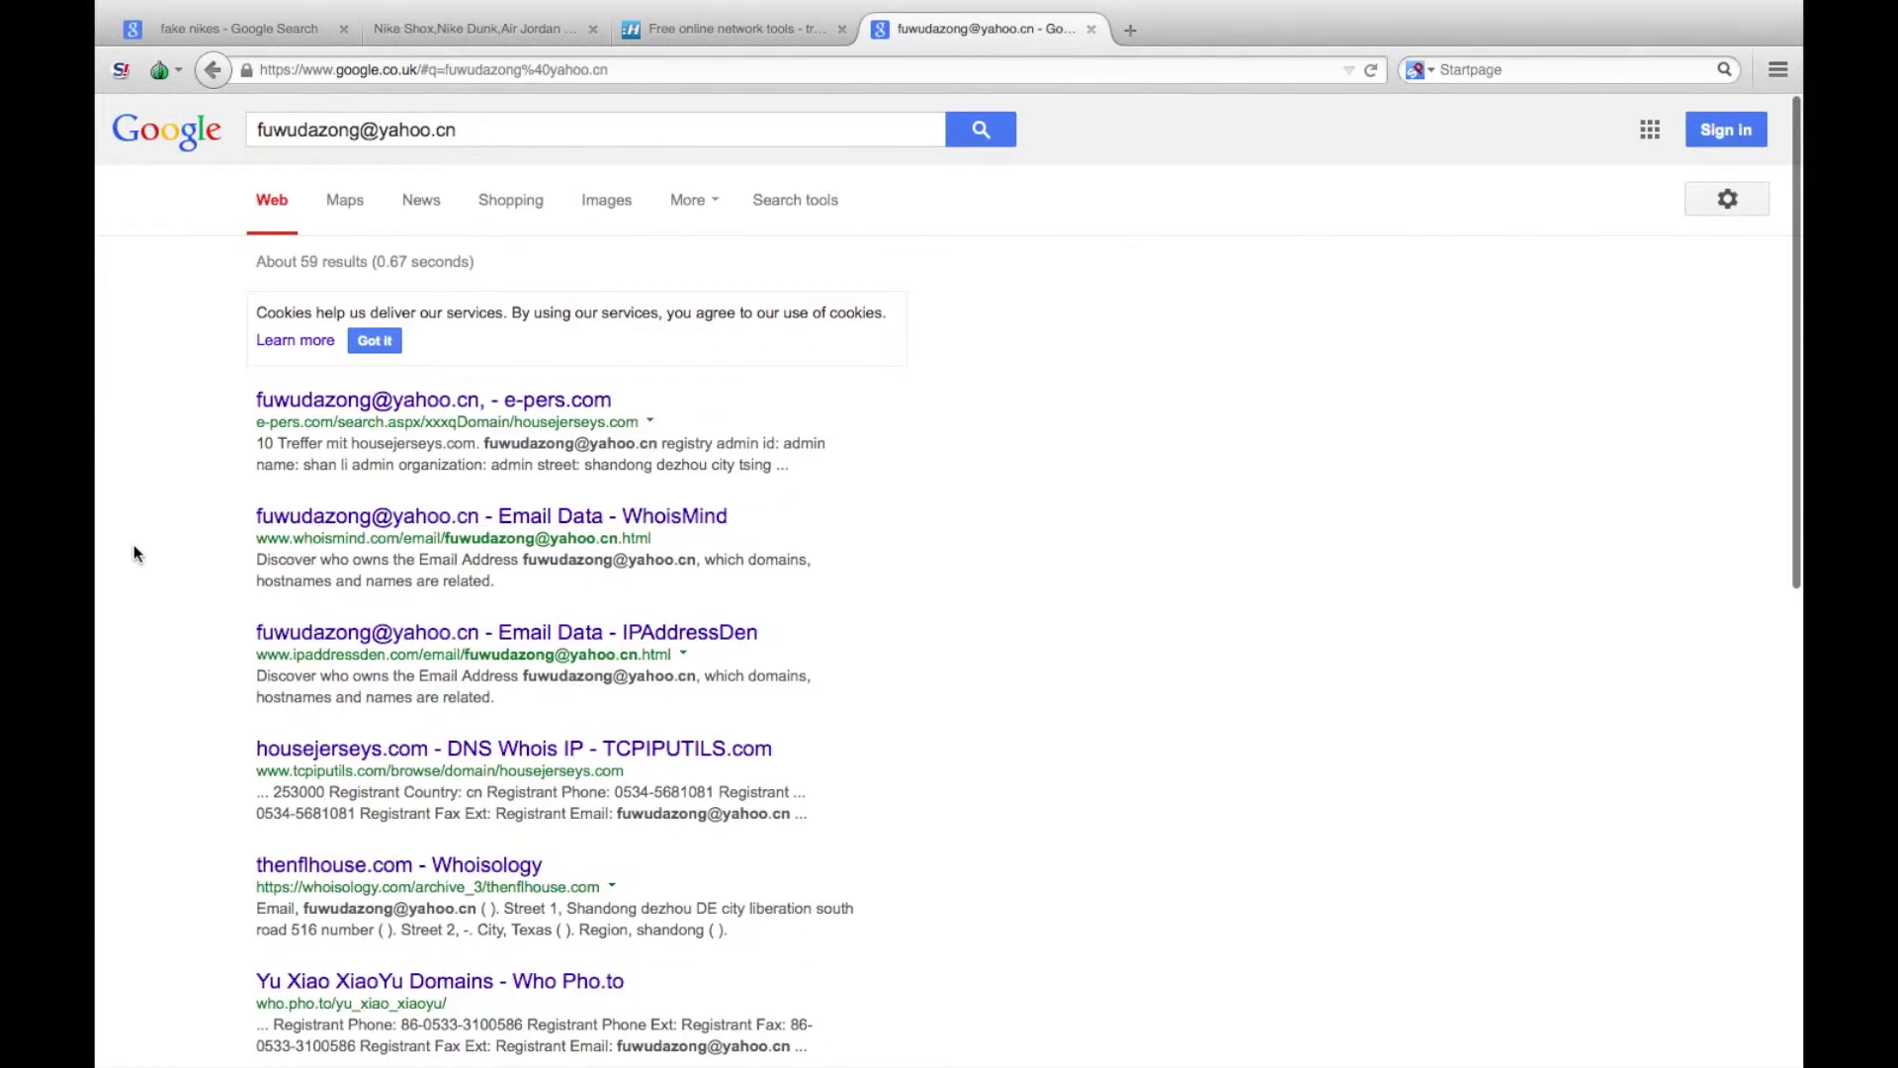
Scroll the roughly 59 results and copy the linked domain nikedey.com
scroll(135, 553, "down", 5)
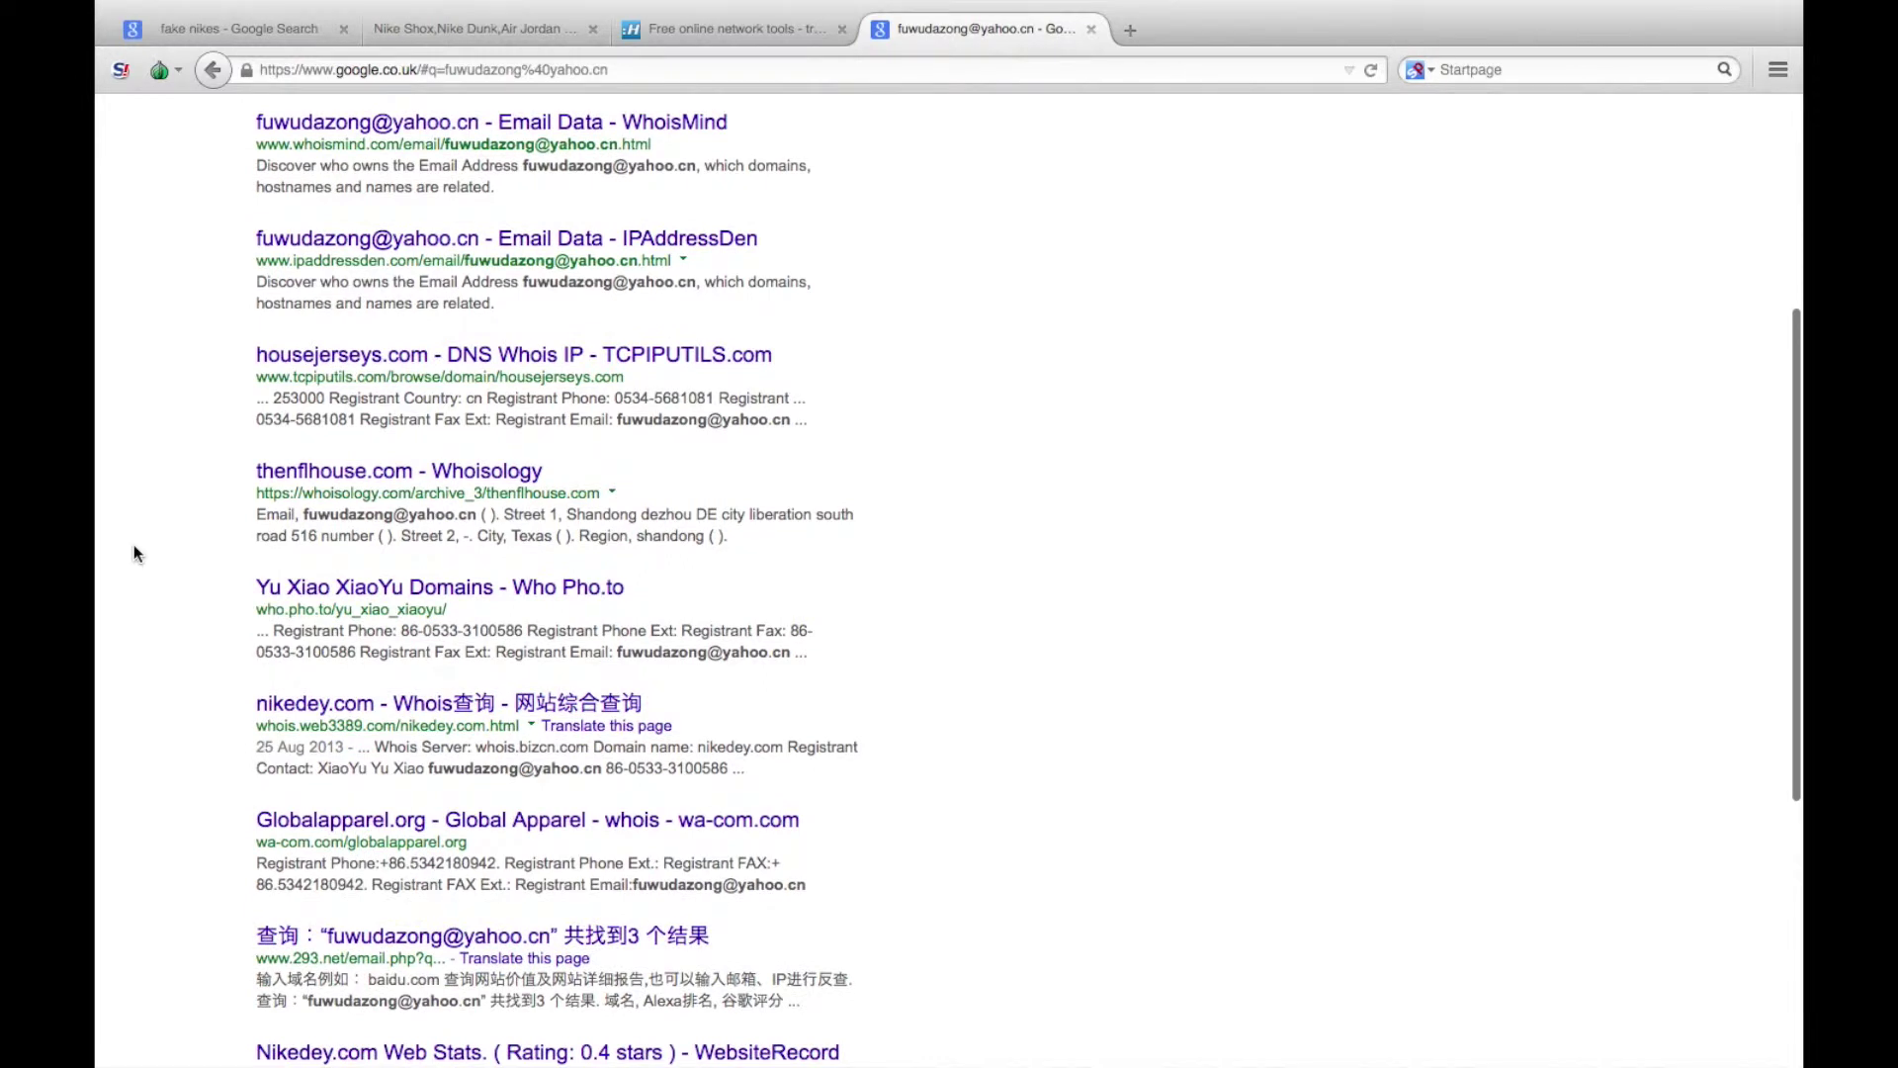
scroll(135, 553, "down", 3)
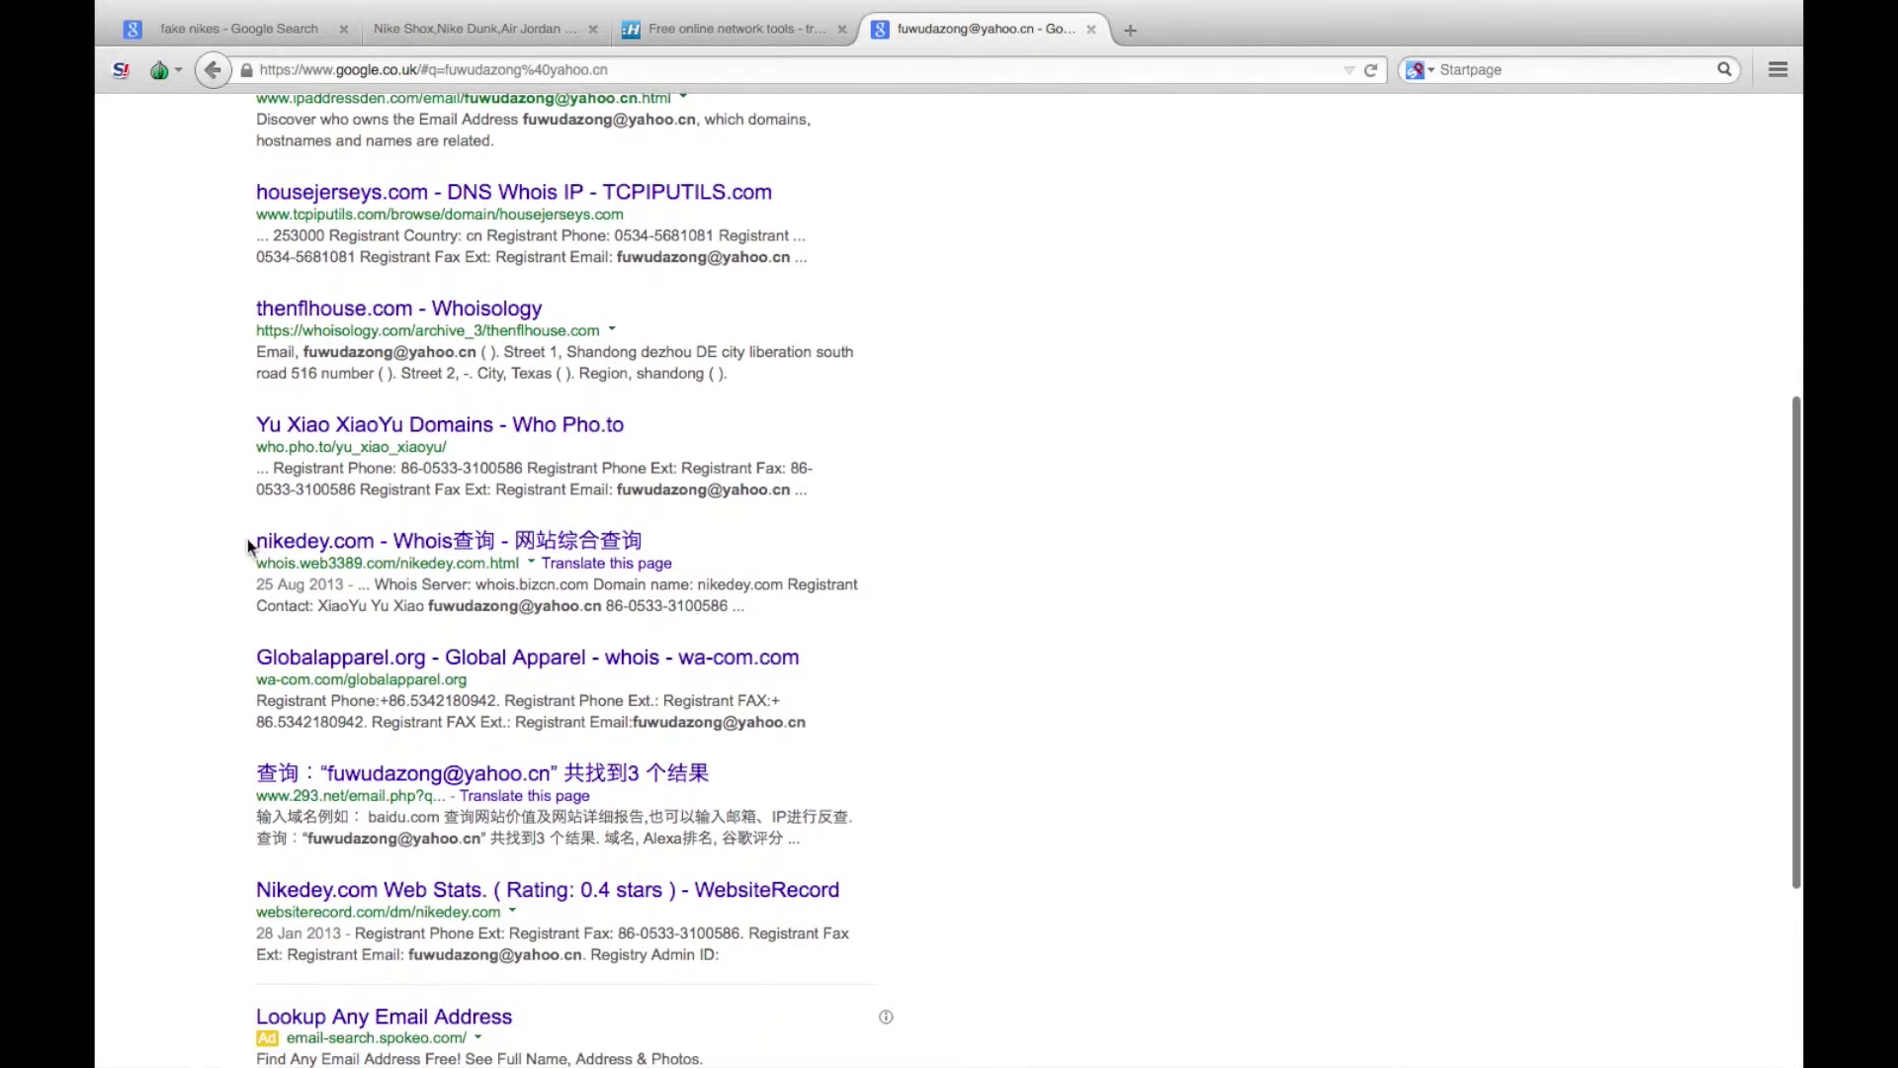
left_click_drag(256, 550, 374, 550)
key("super+c")
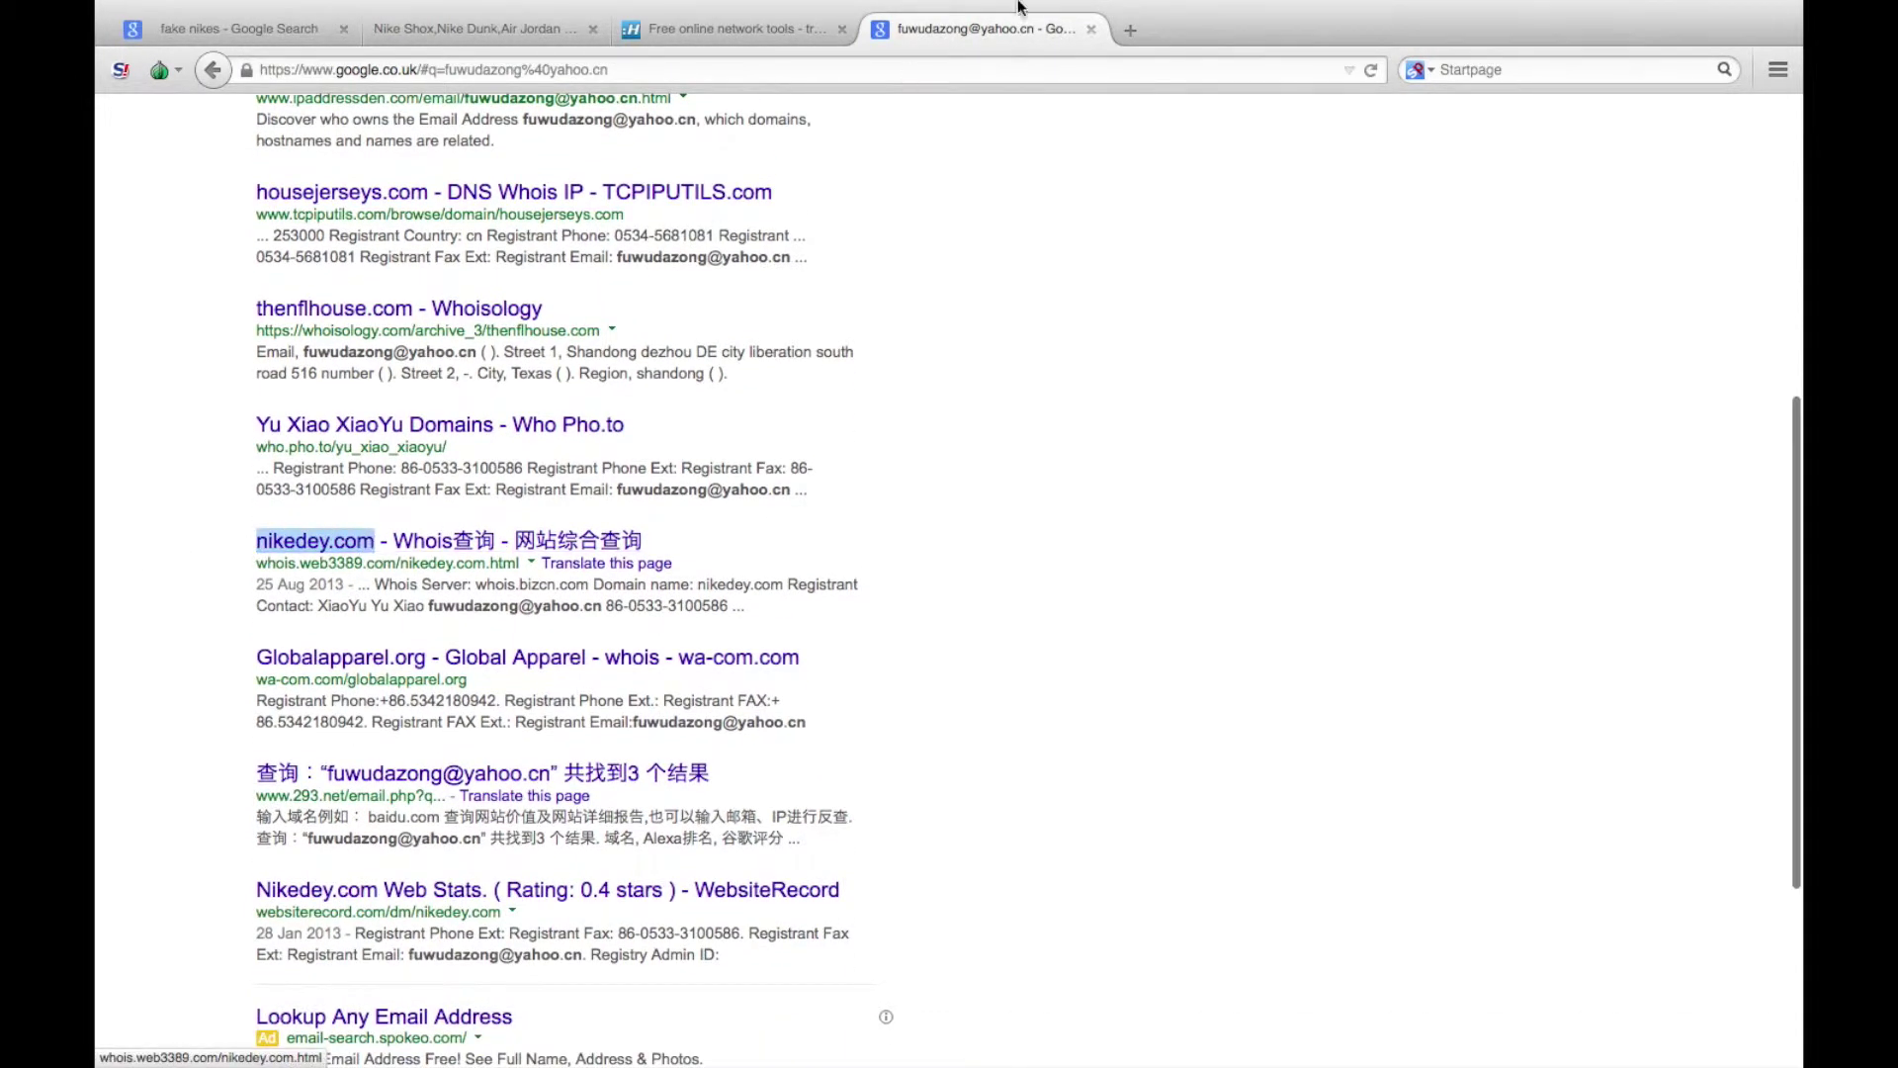
left_click(1130, 30)
Visit nikedey.com, which shows an NBA Properties seizure page, then load Inshoessell.com
key("super+v")
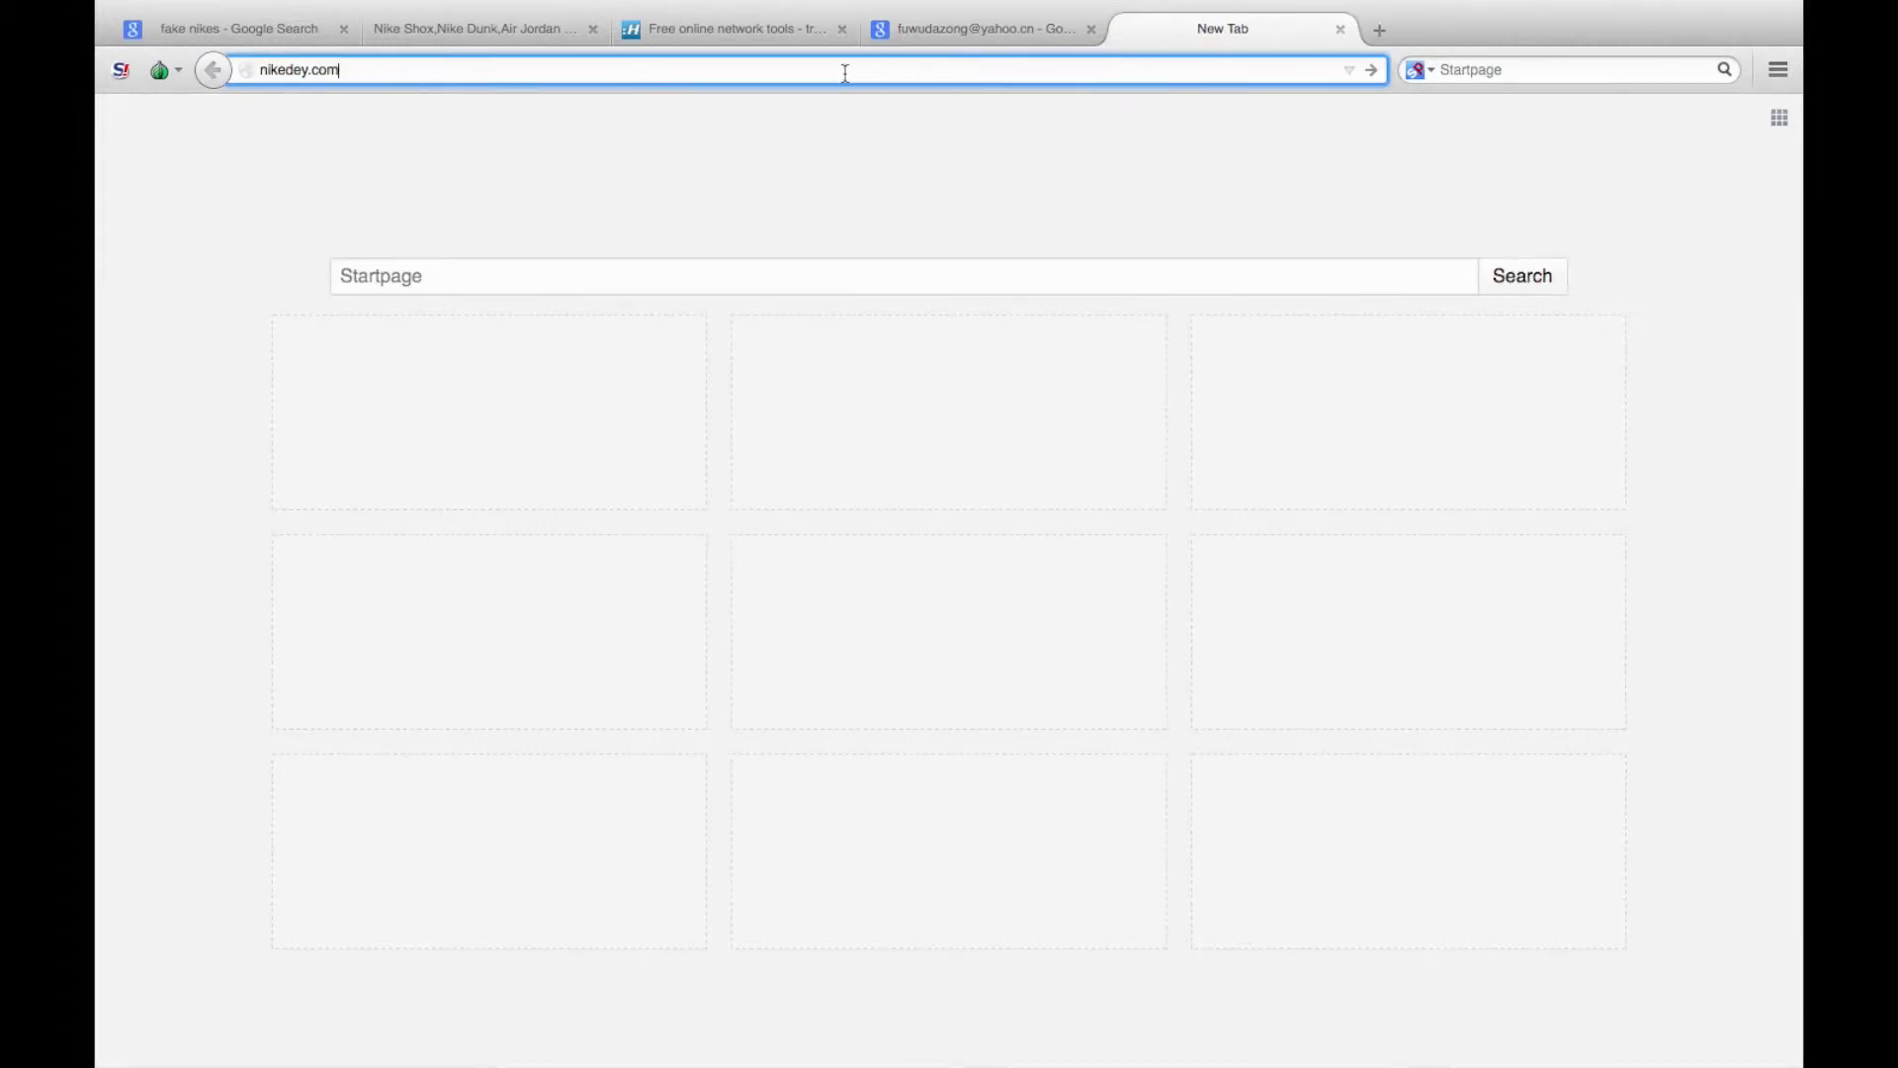
key("Return")
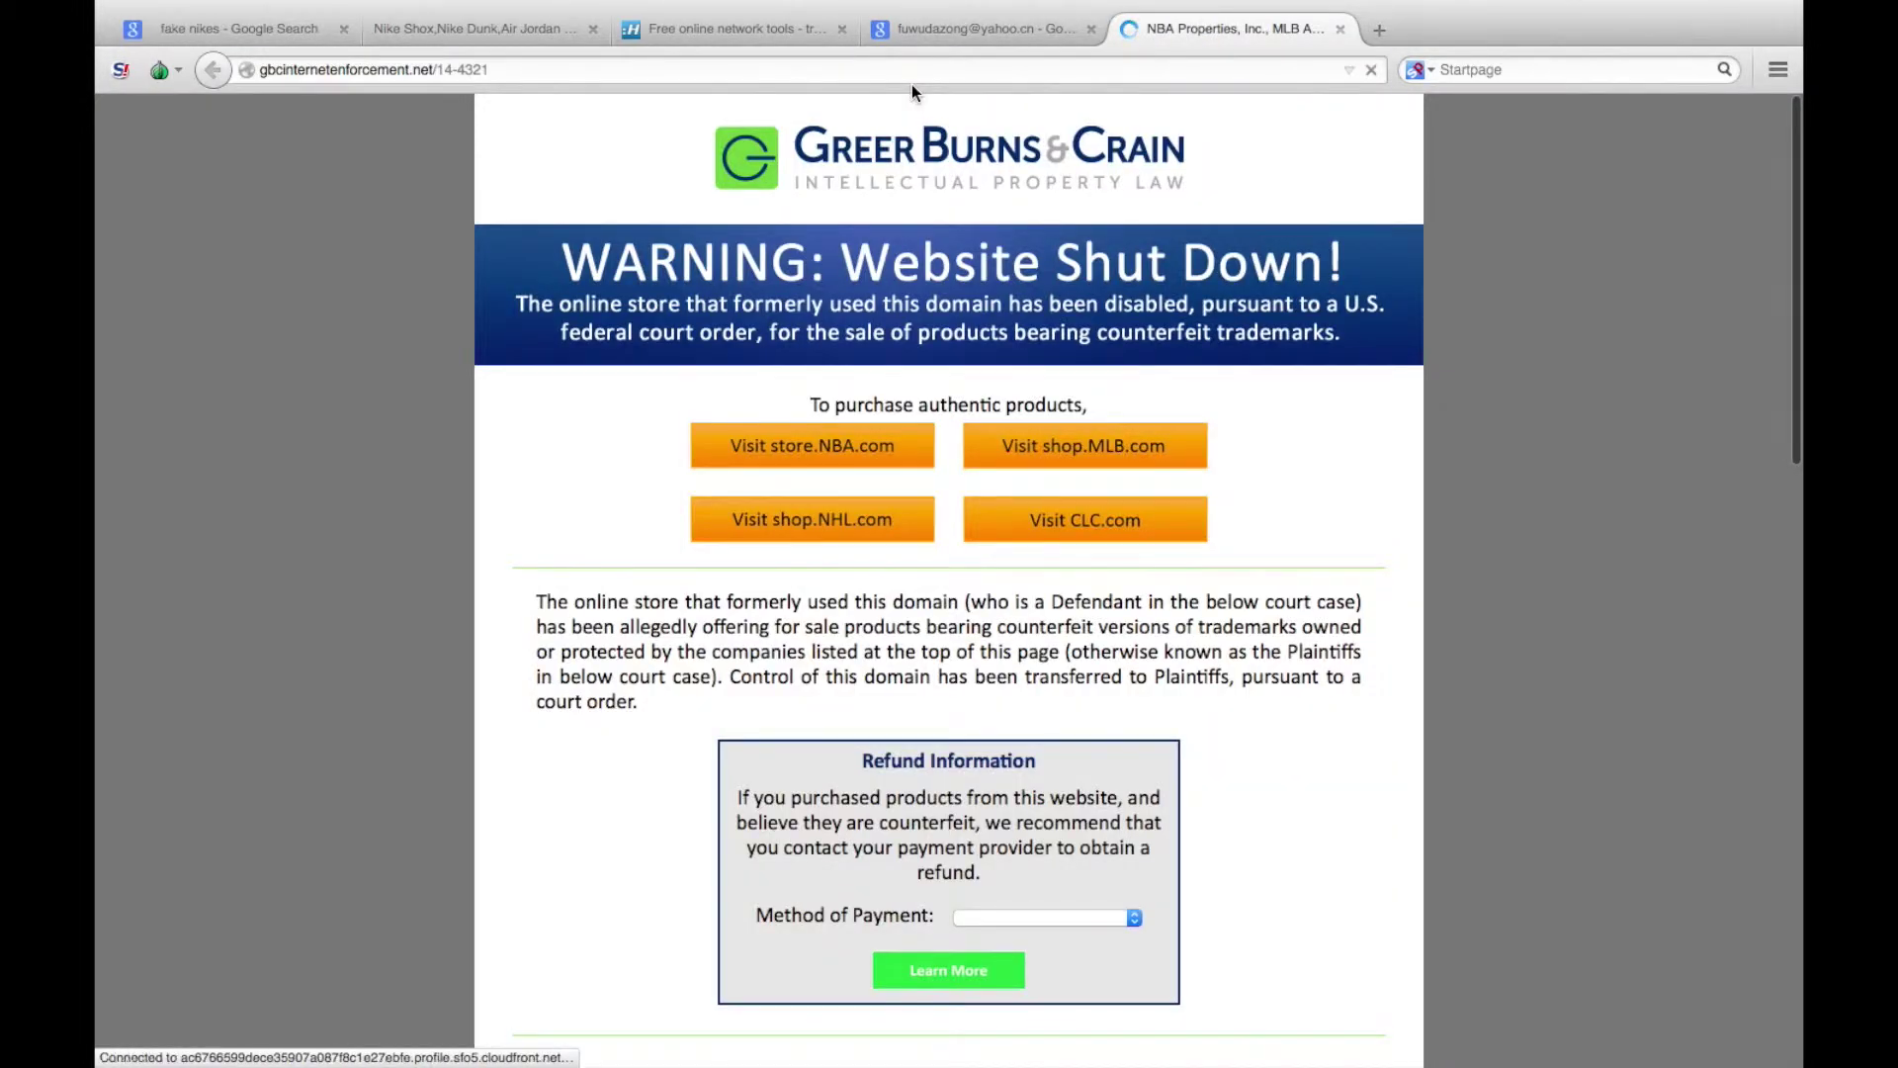
left_click(964, 27)
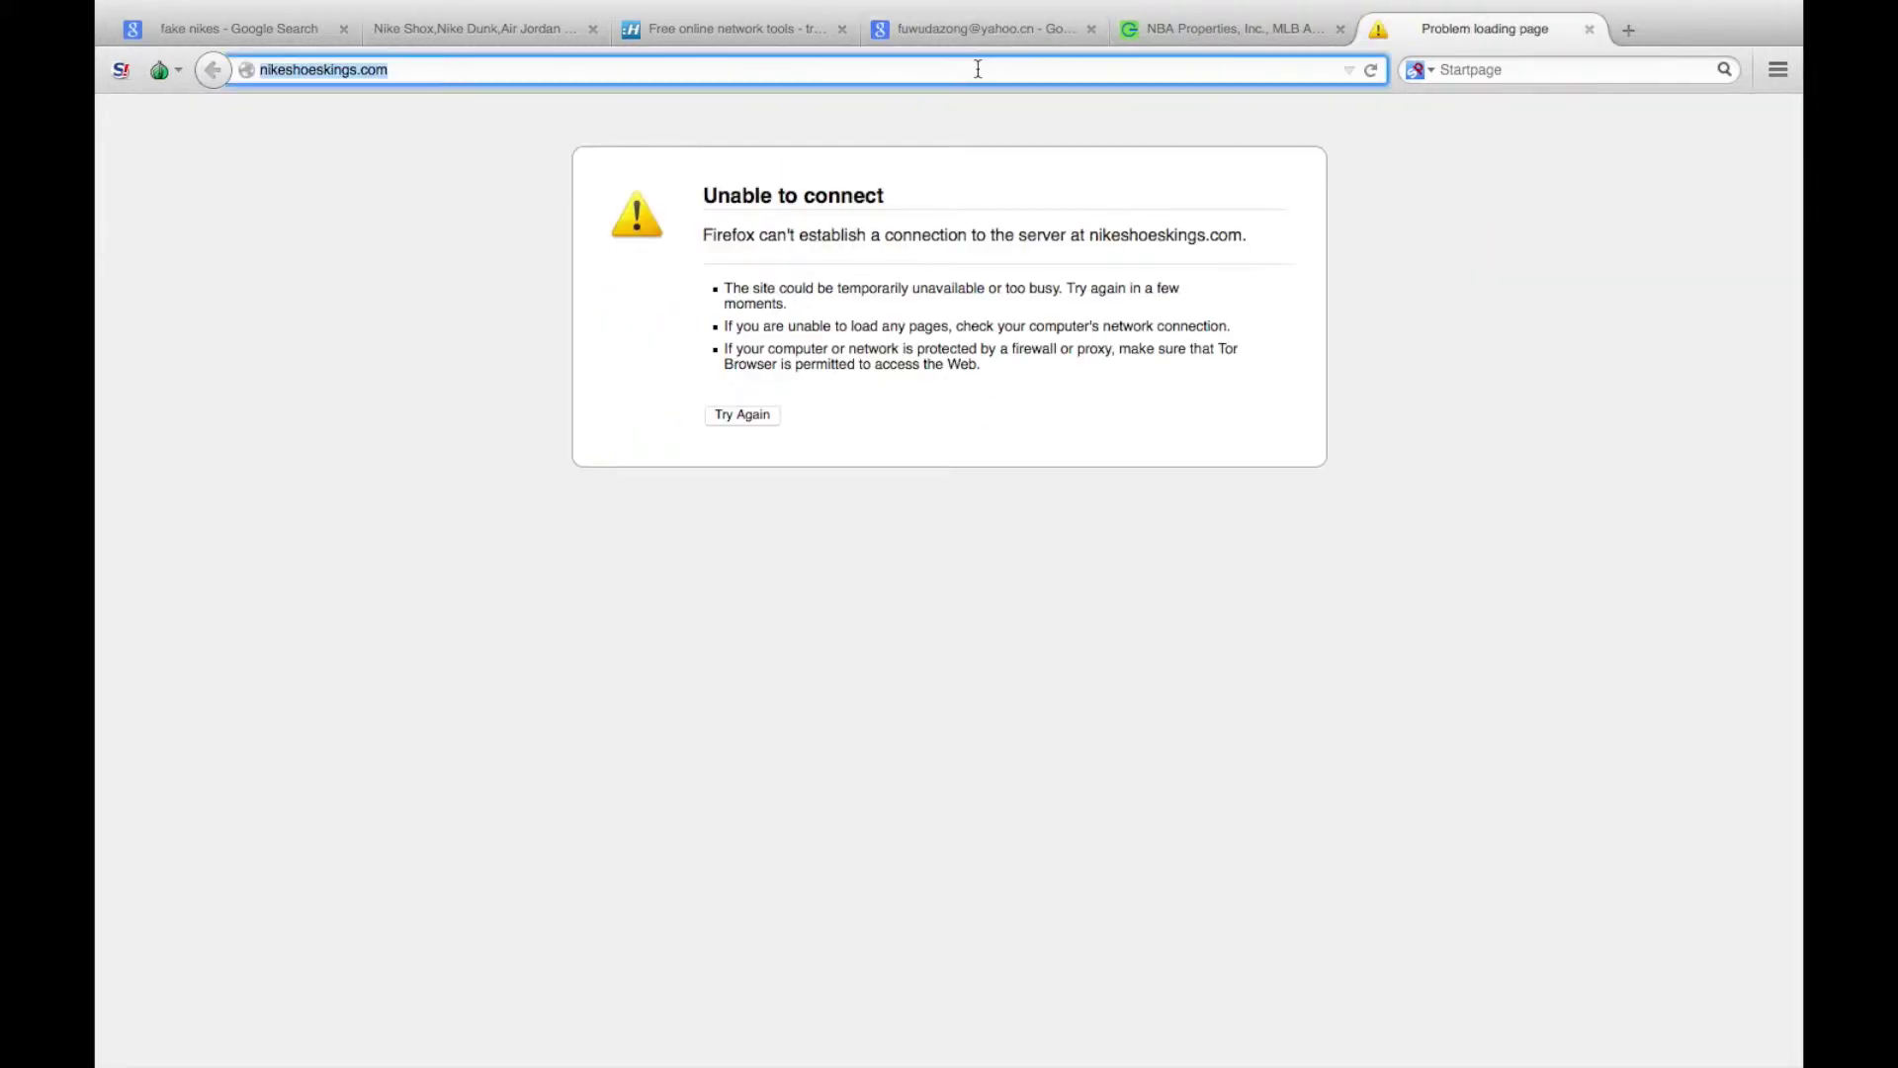
type("Inshoessell.com")
key("Return")
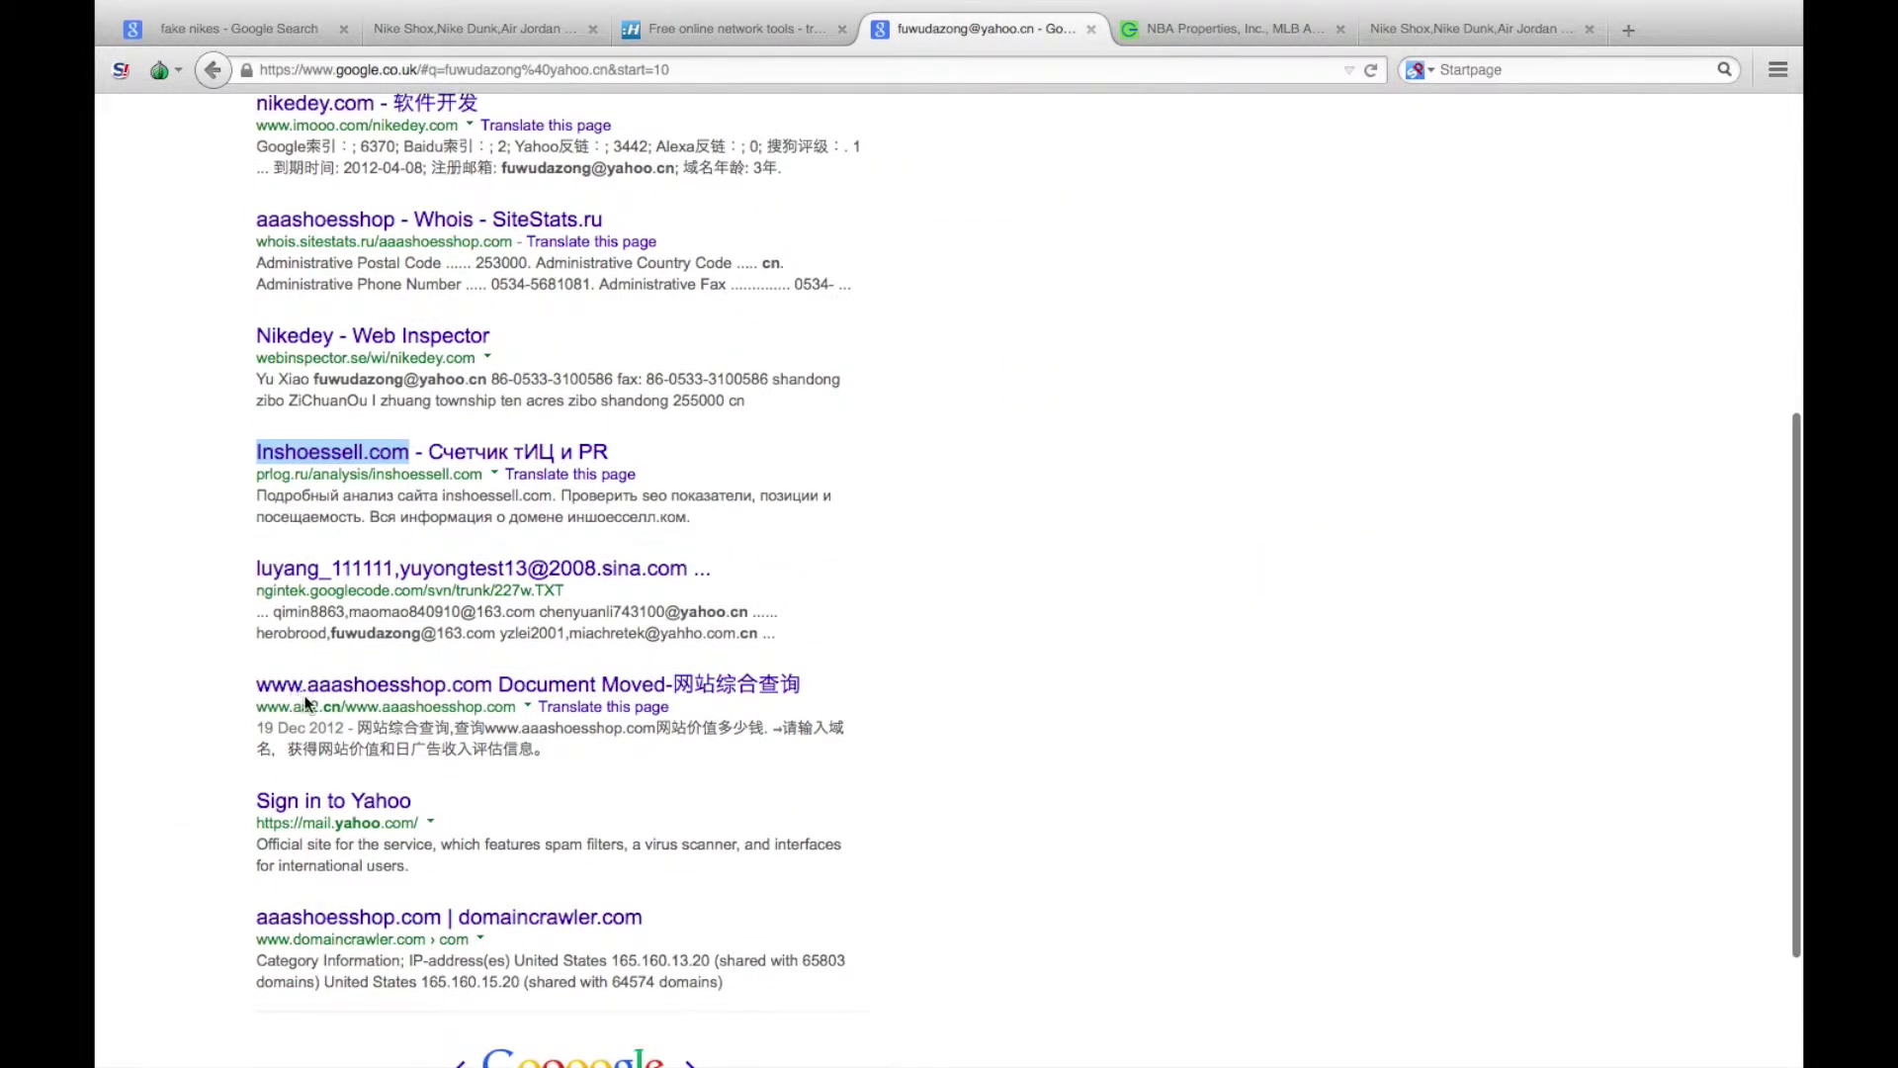
Copy aaashoesshop.com and load it in another tab, landing on Tory Burch's counterfeit FAQ page
left_click_drag(229, 684, 499, 700)
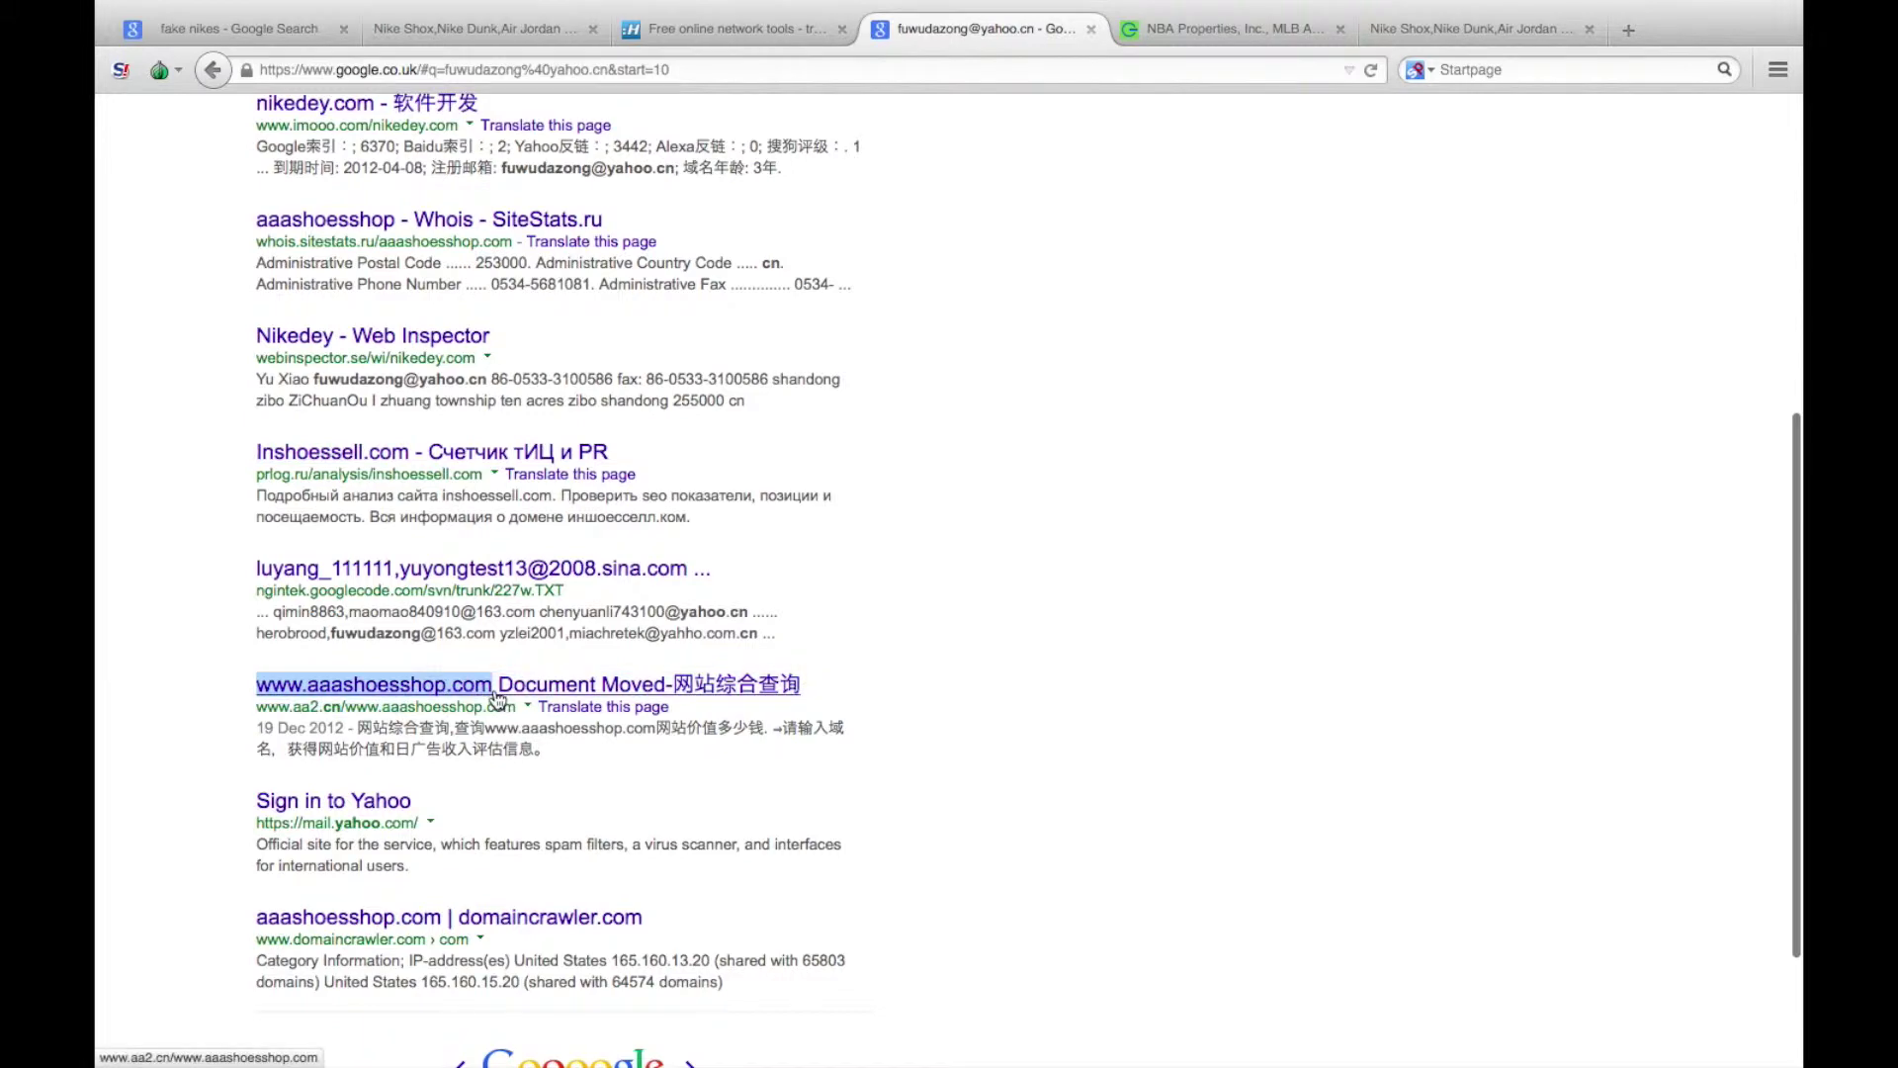
left_click(1417, 32)
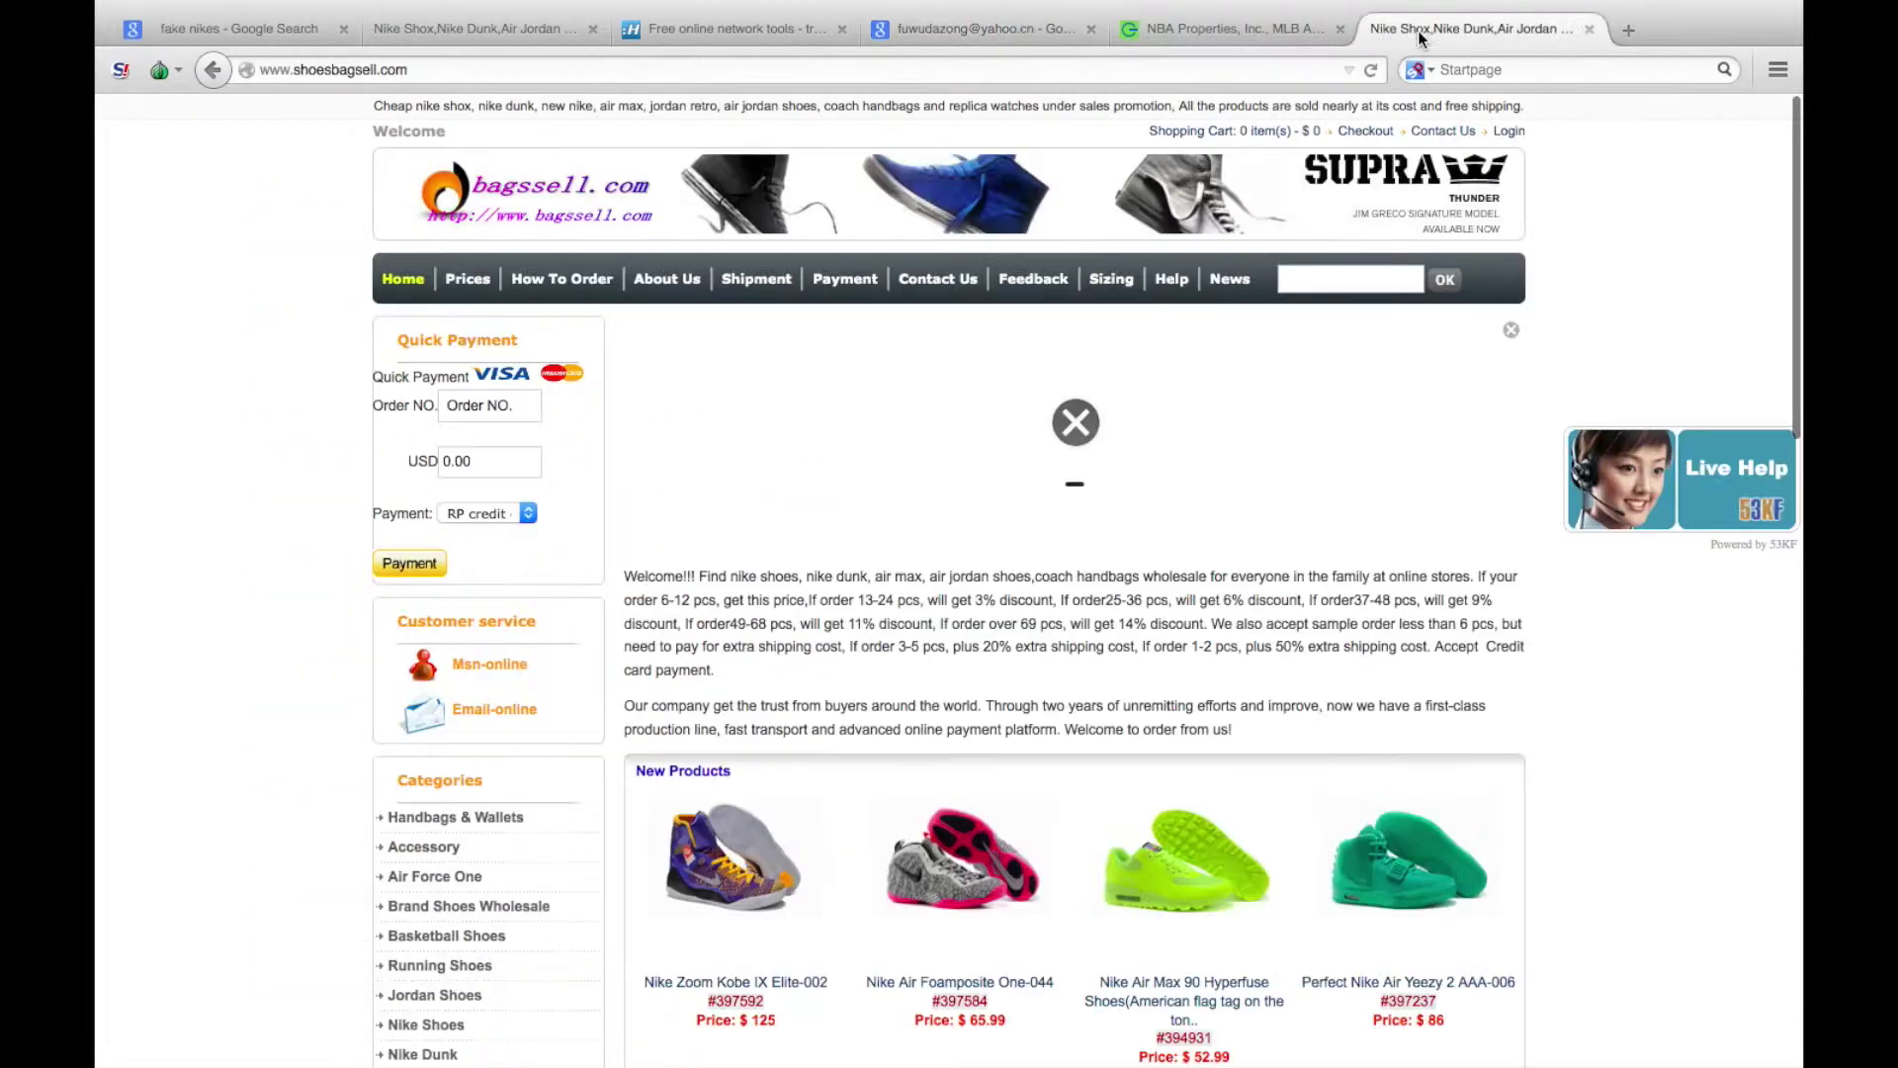
left_click(1119, 69)
type("www.toryburch.com/counterfeits-faq/content-counterfeit-faqs.html")
key("Return")
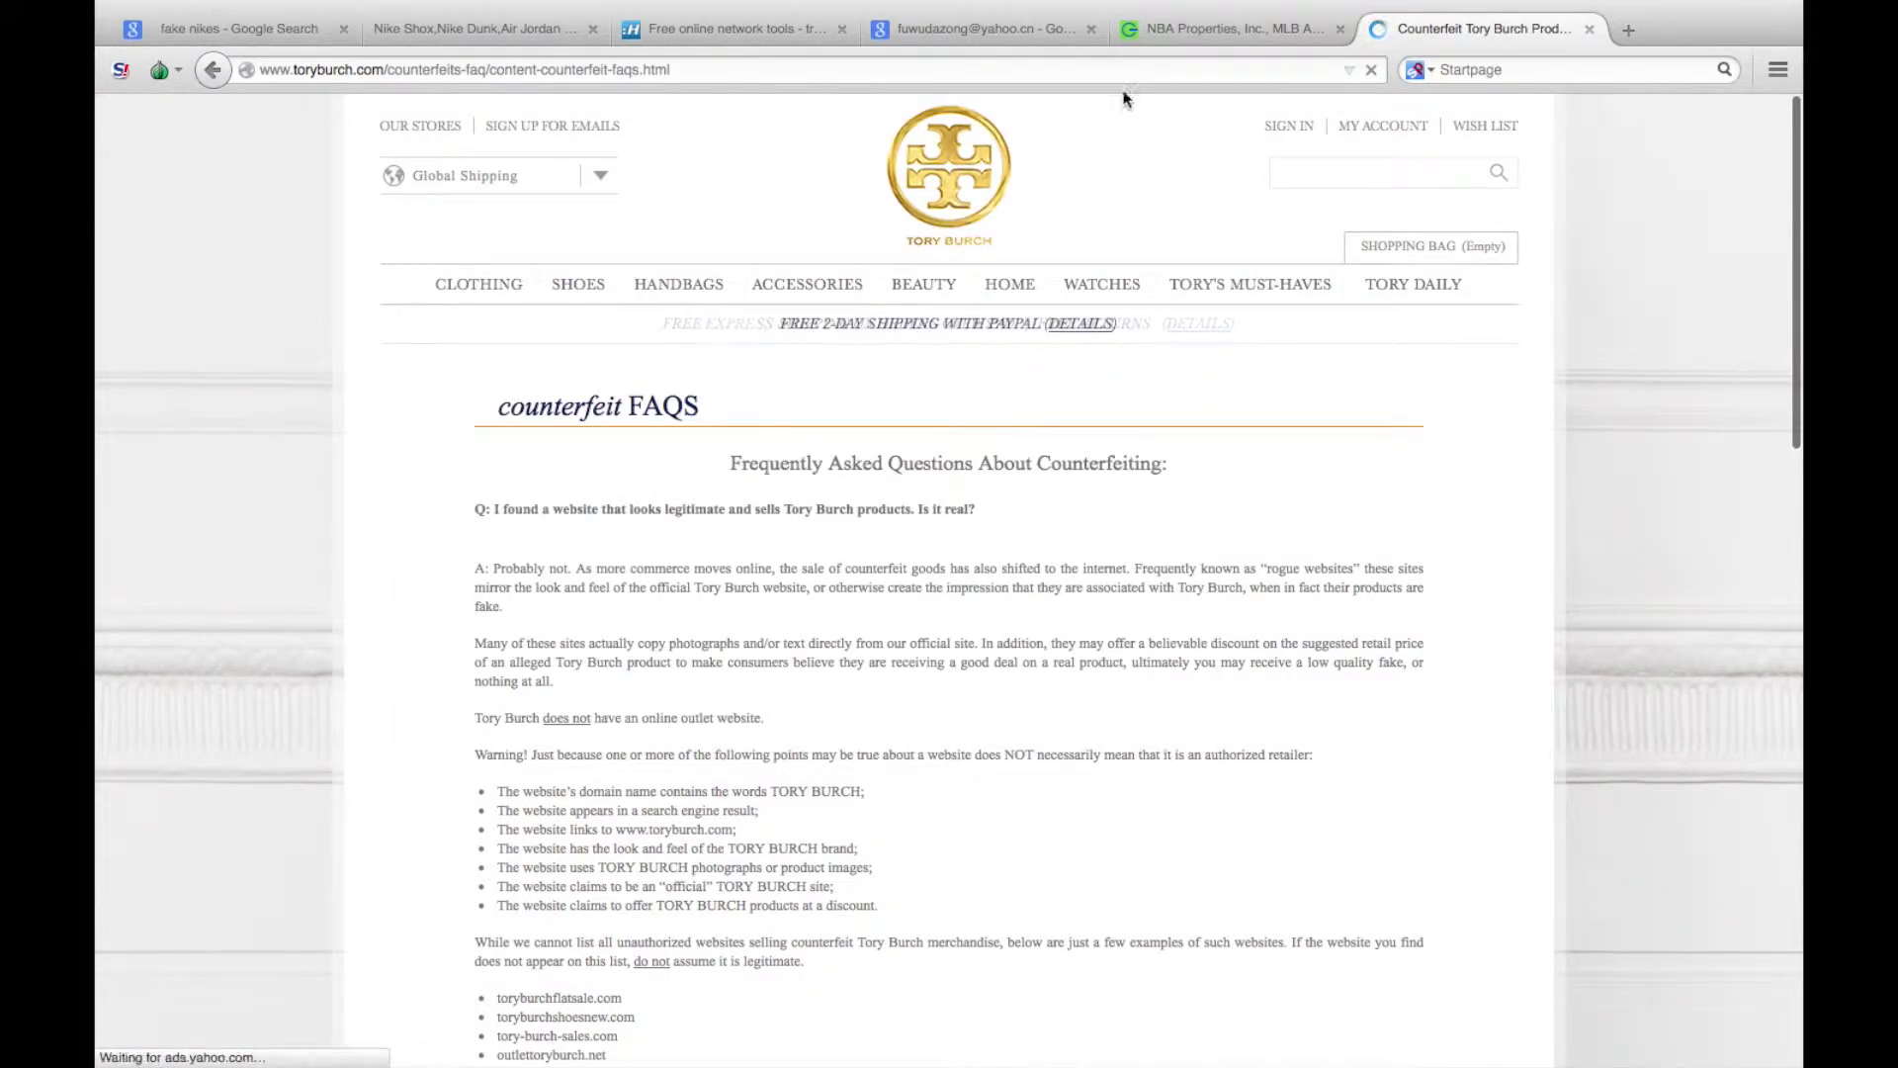
Open bgp.he.net and look up the shoesbagsell.com address
left_click(1174, 33)
type("bgp")
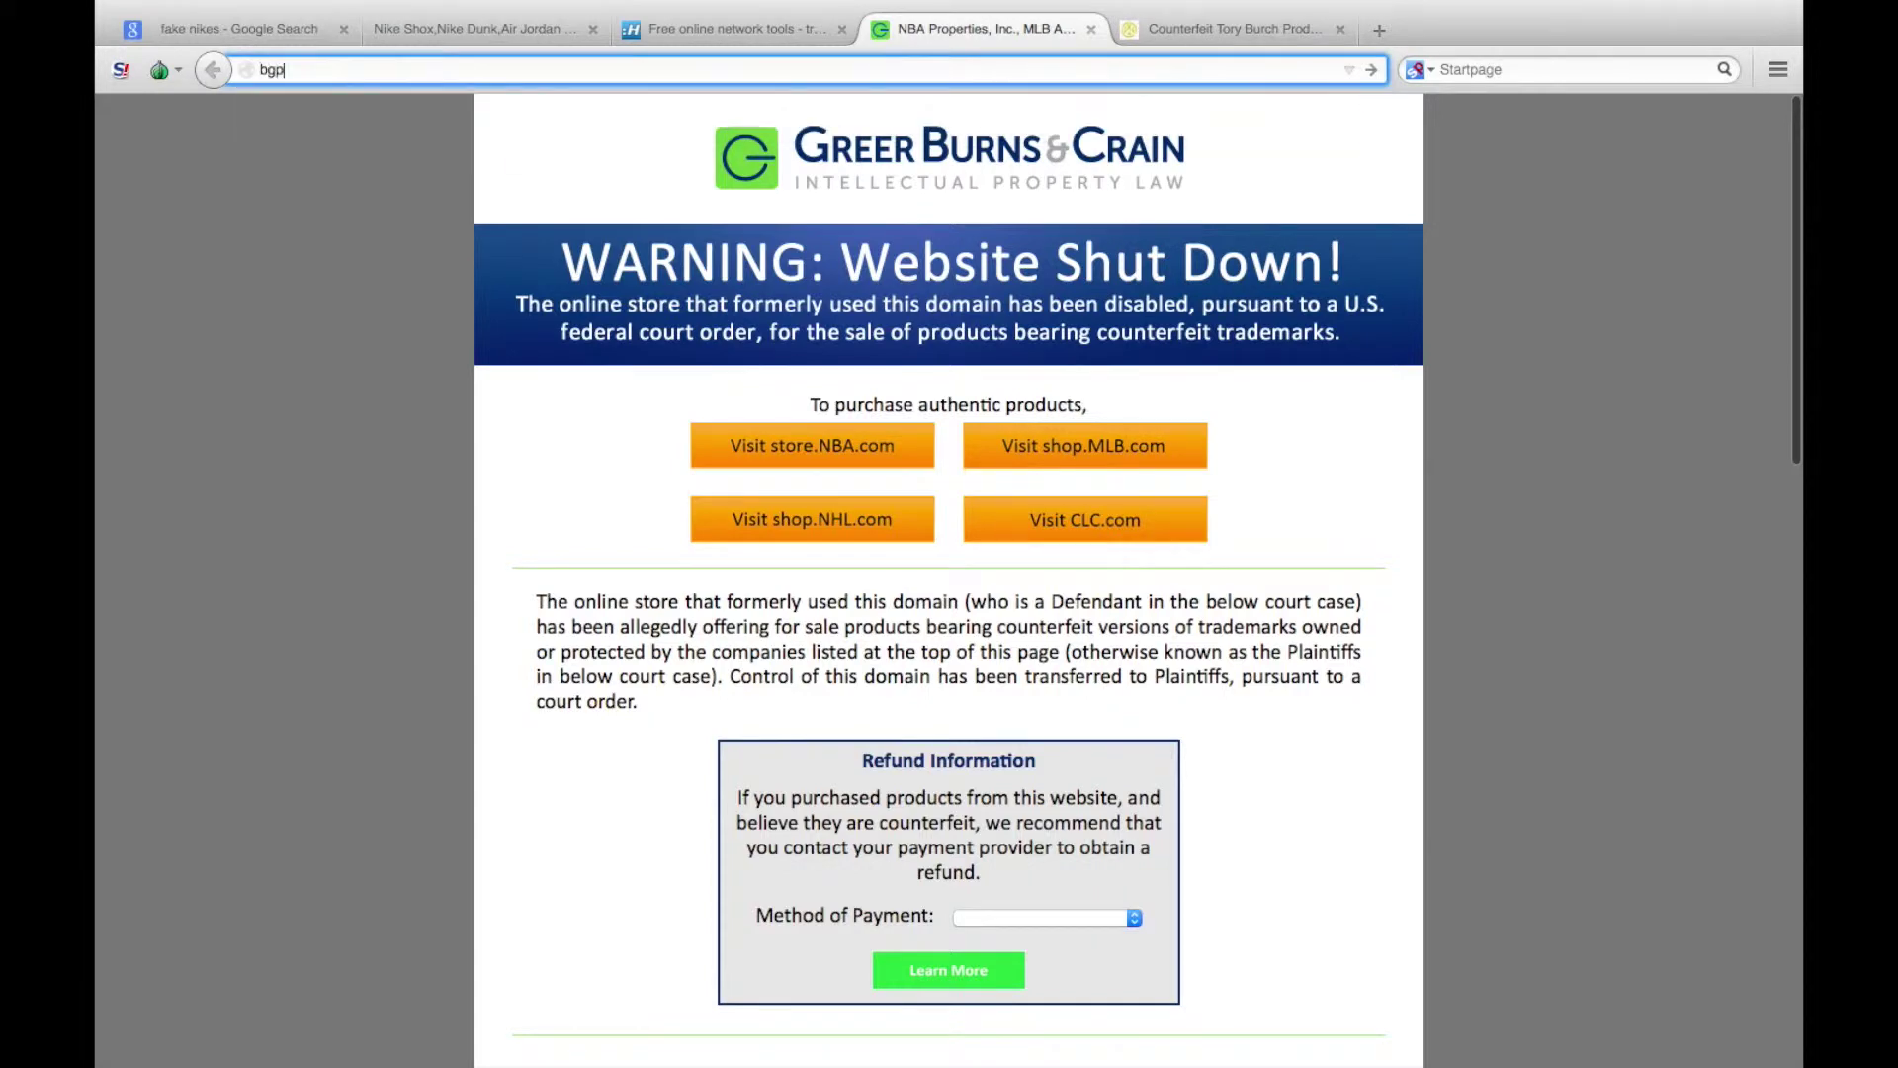
type(".he.net")
key("Return")
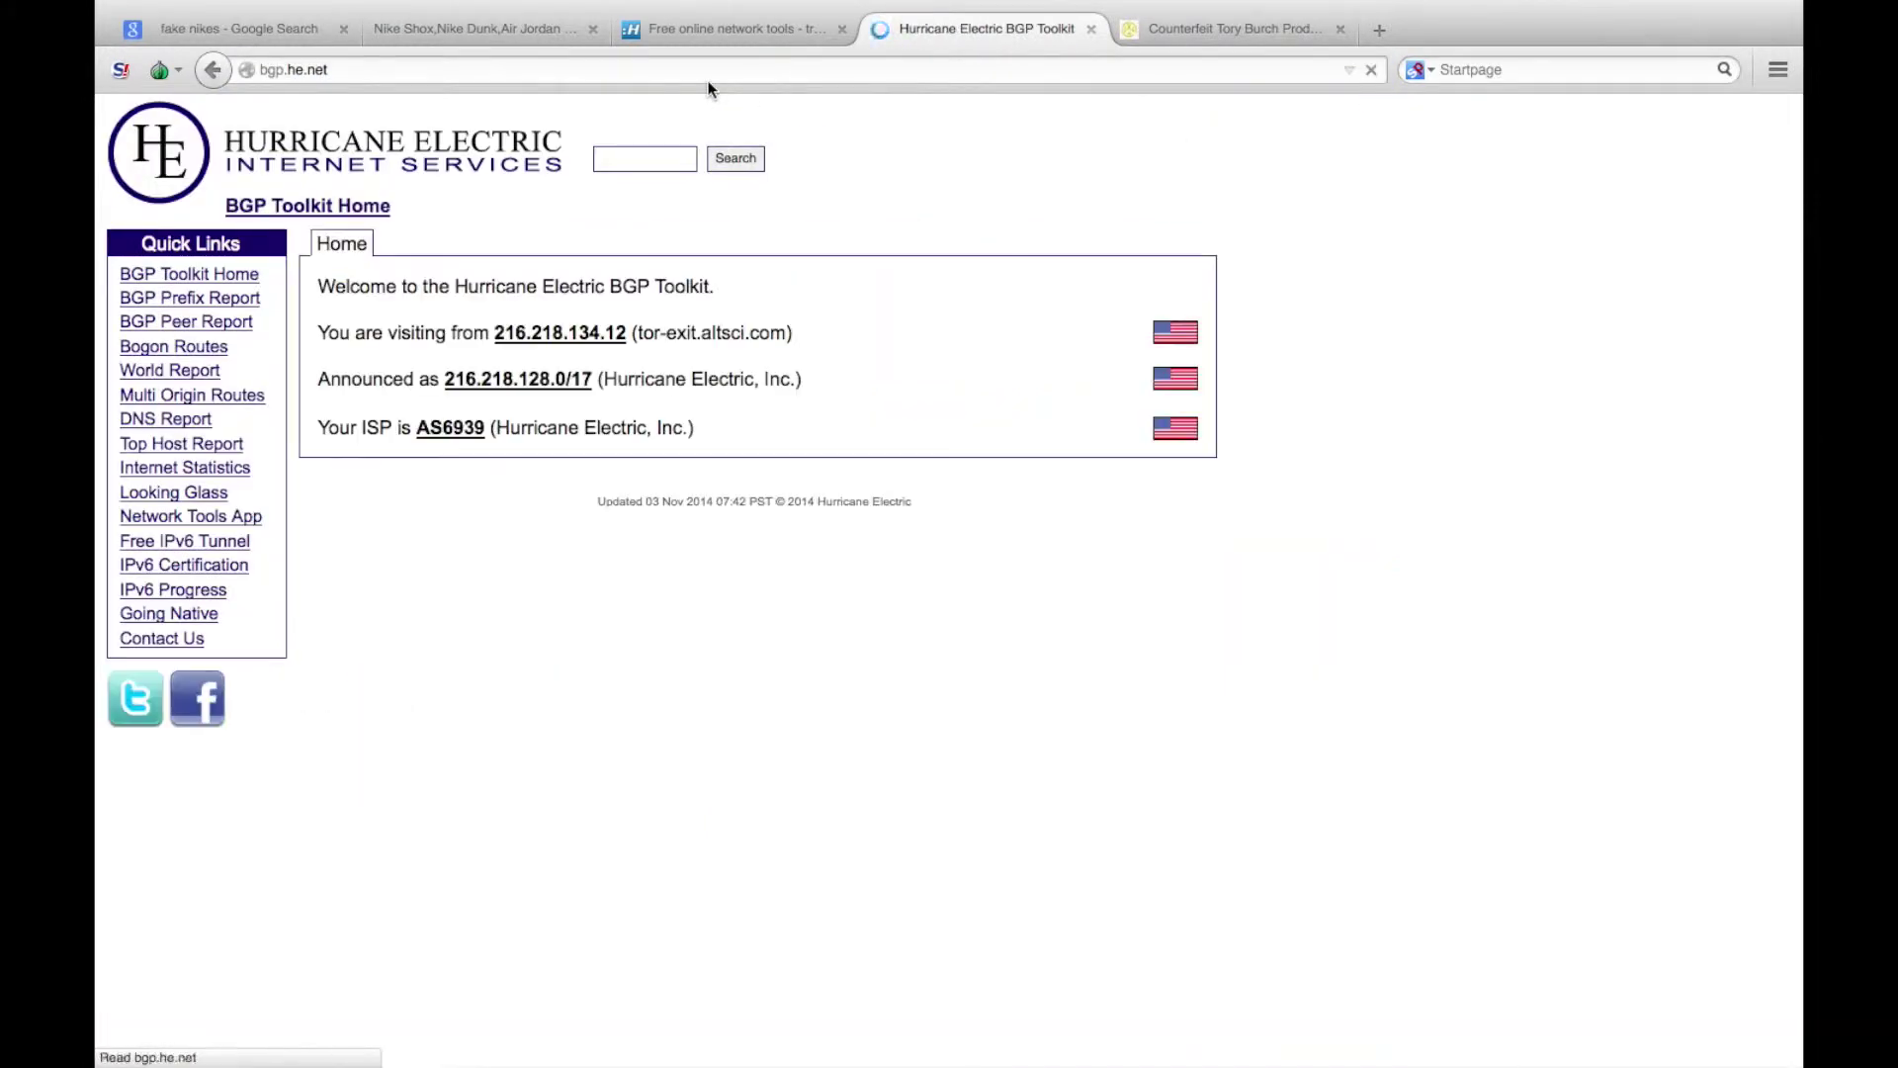
left_click(489, 24)
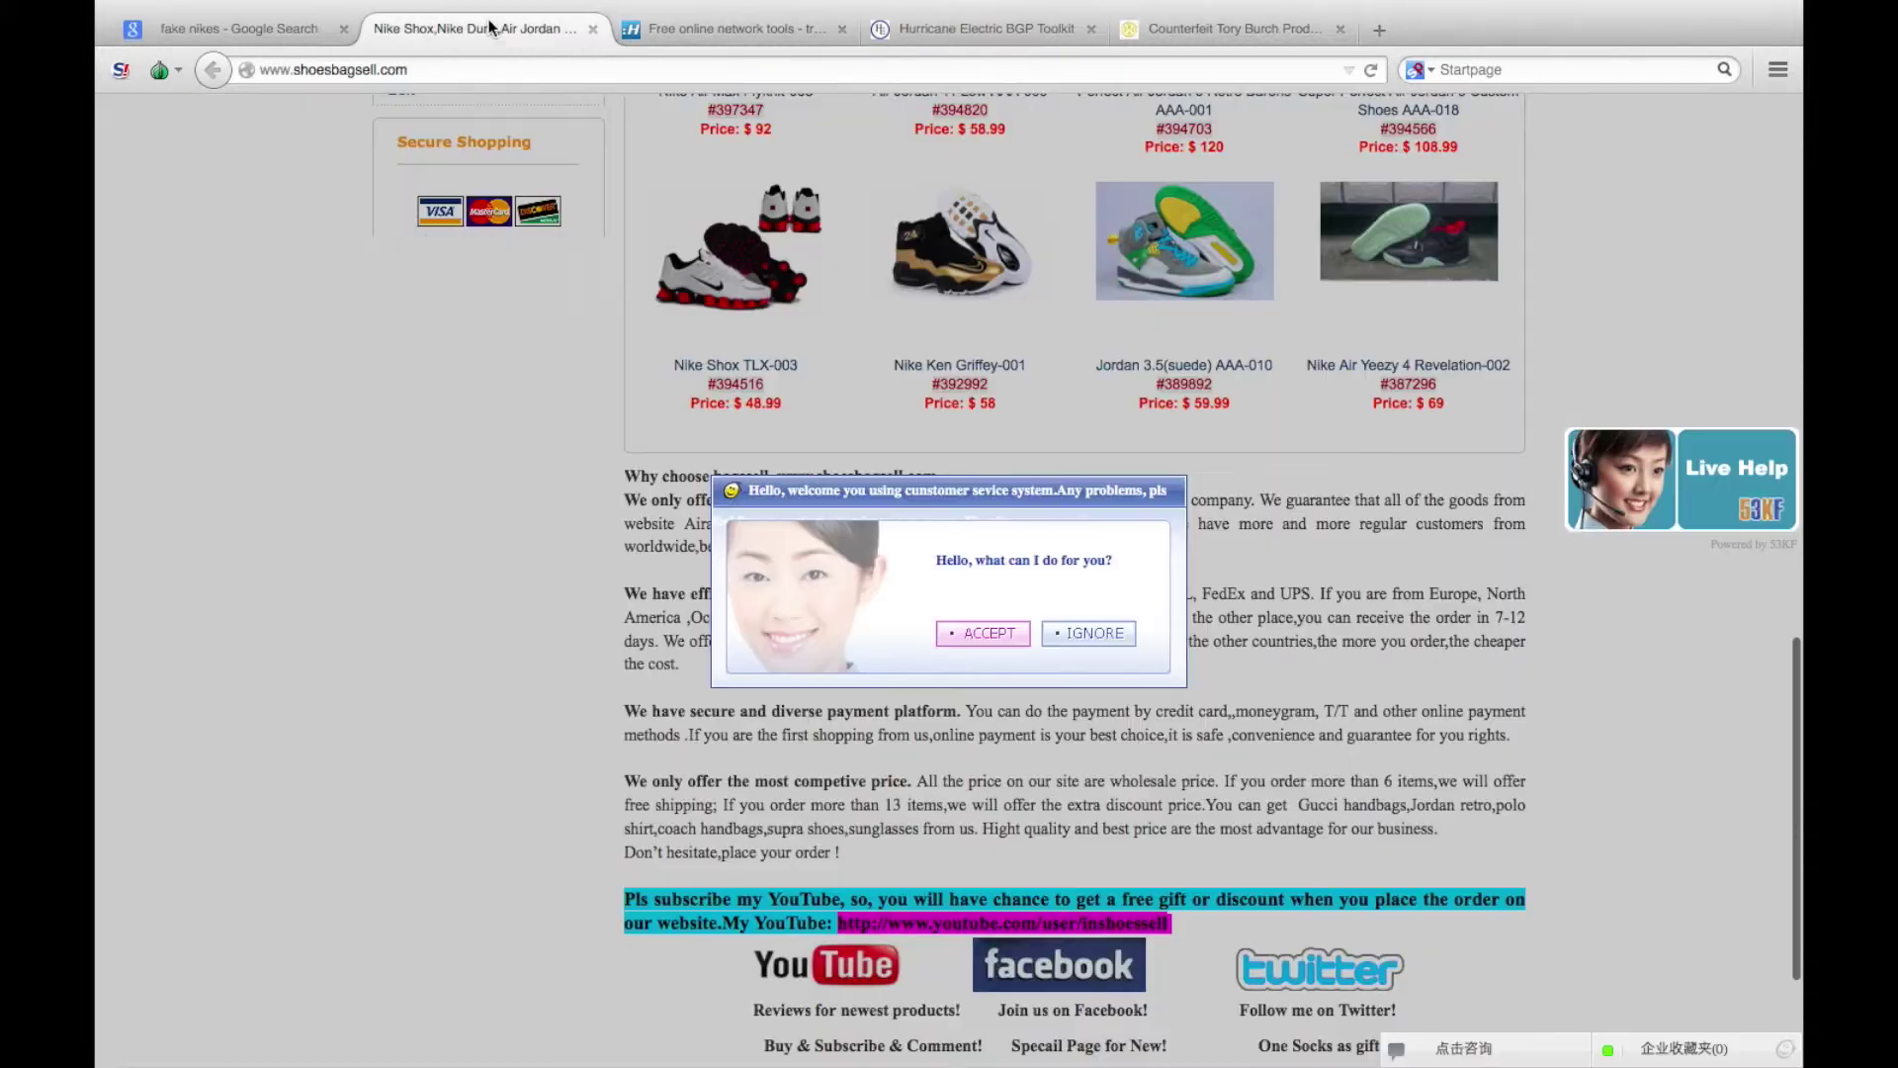
left_click(430, 71)
key("super+c")
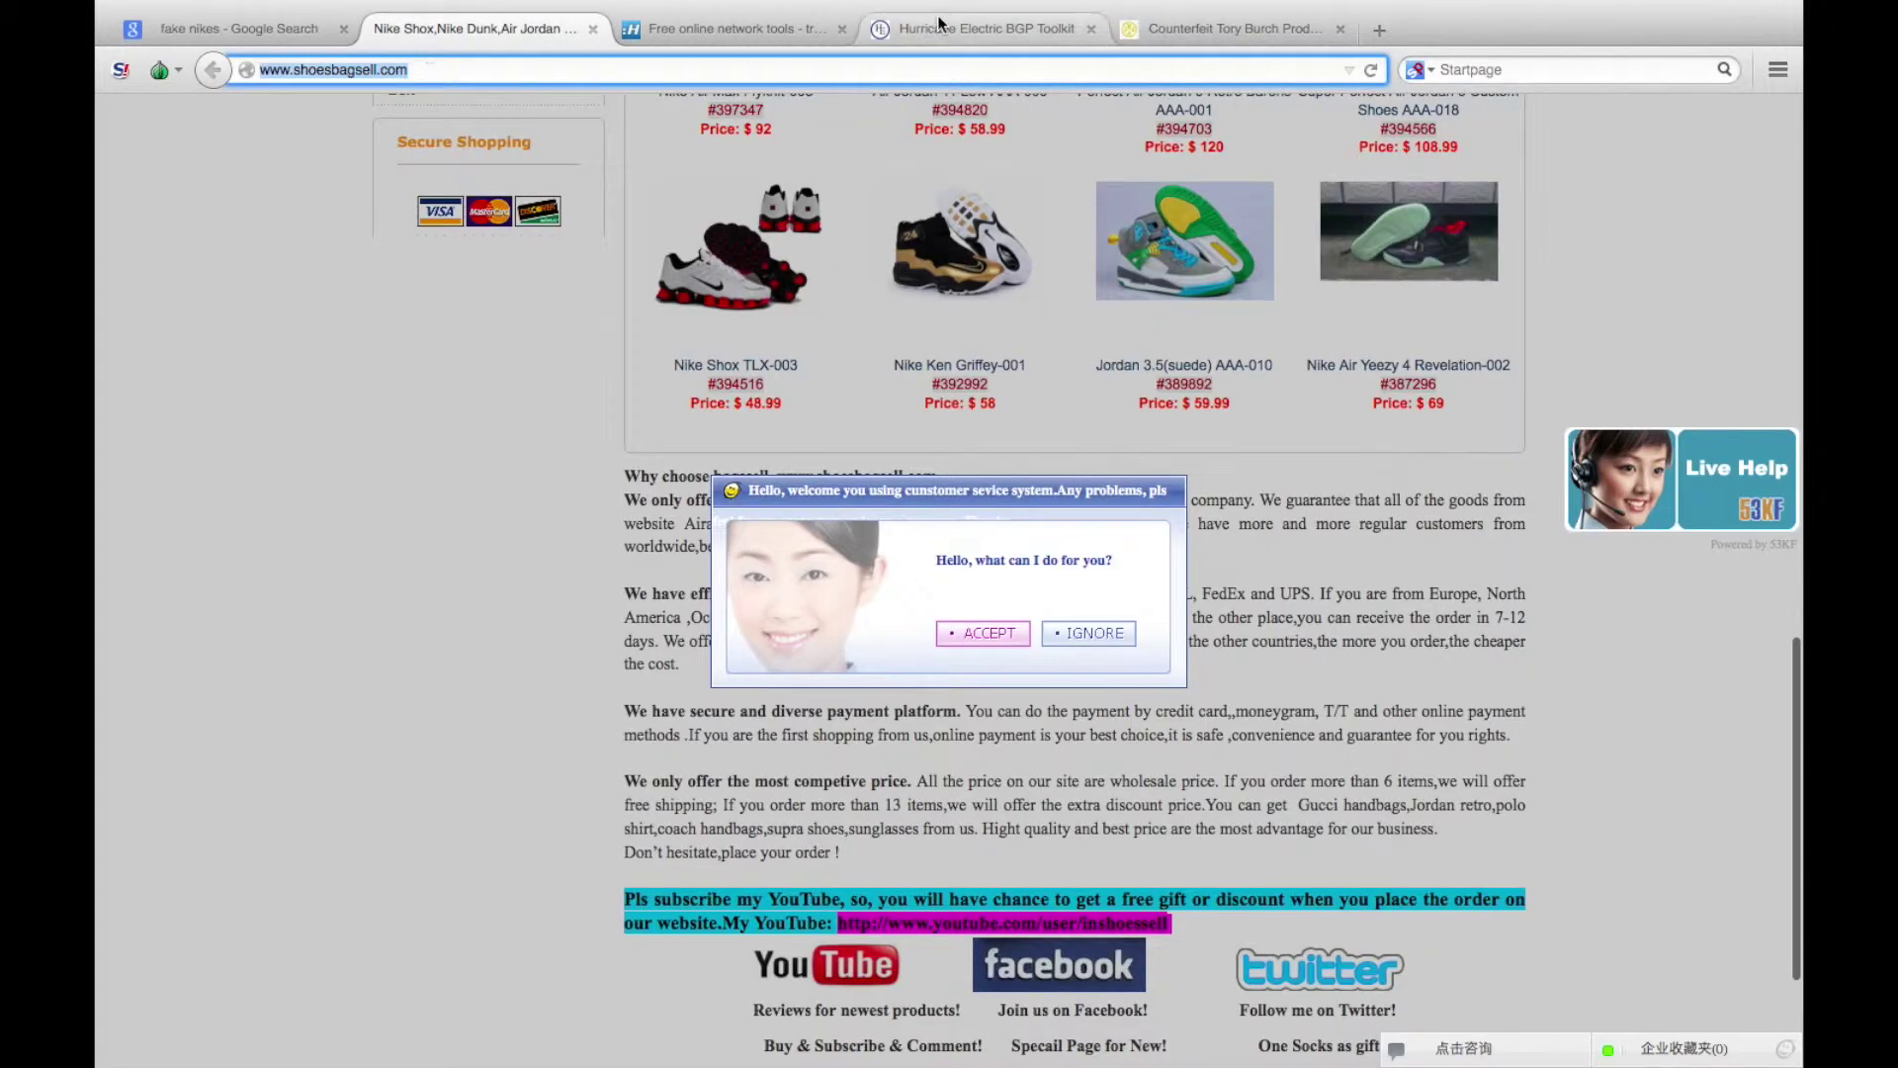
left_click(978, 28)
key("super+v")
key("Return")
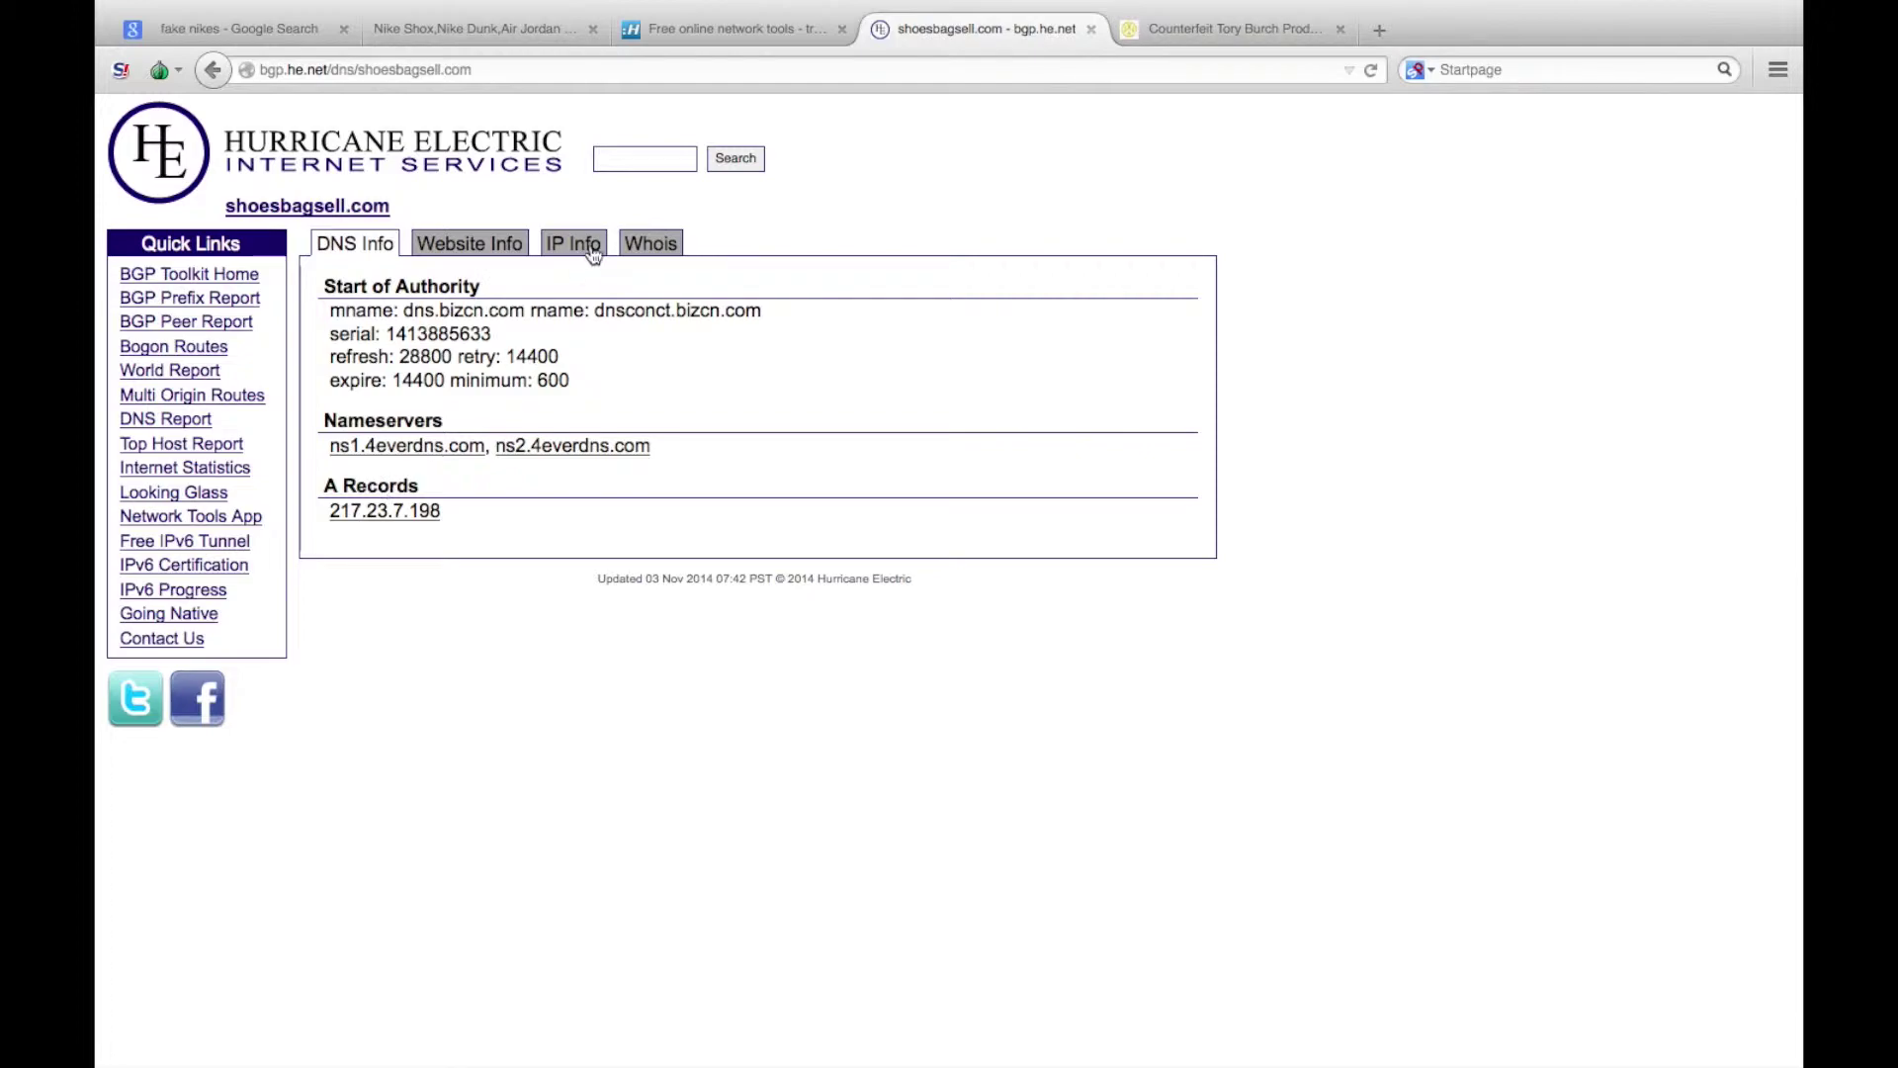
Read the shoesbagsell.com Whois record, then return to its DNS info showing 217.23.7.198
left_click(638, 245)
scroll(563, 489, "down", 5)
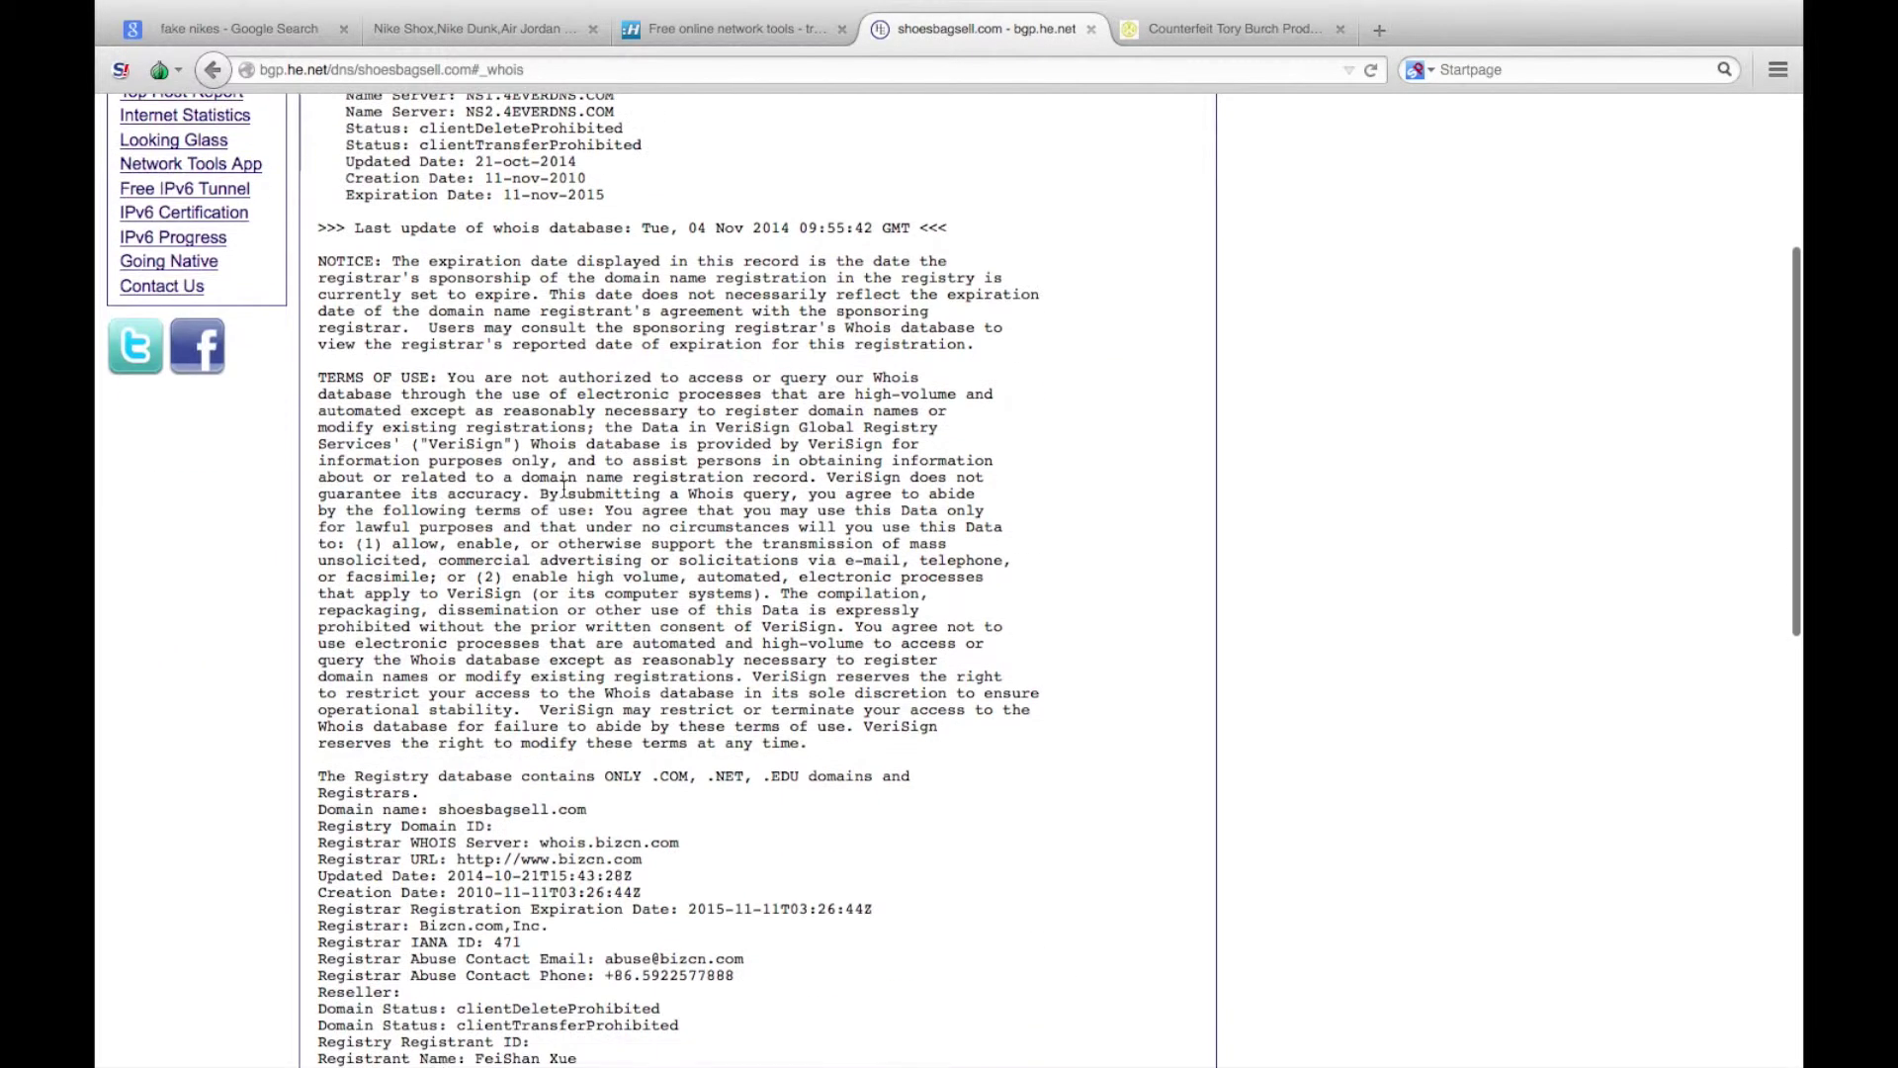
scroll(564, 488, "down", 5)
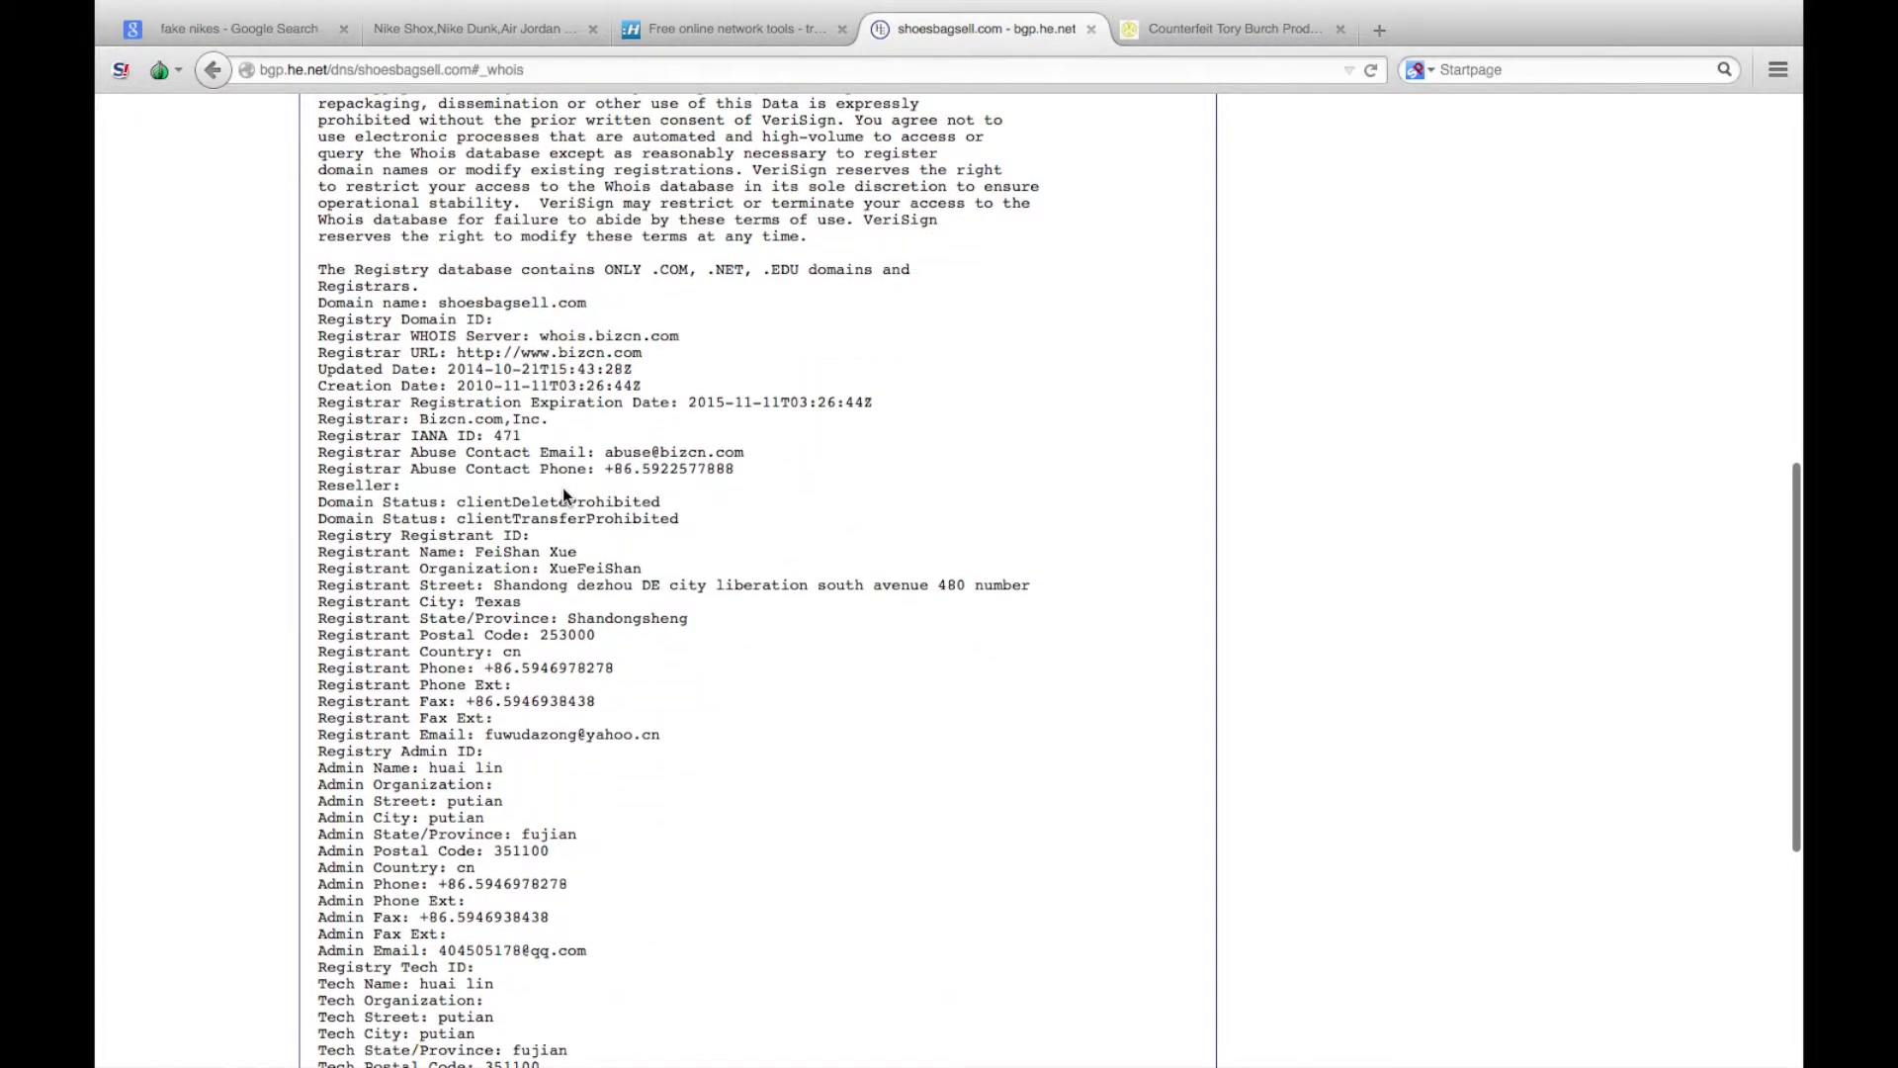
scroll(562, 488, "down", 4)
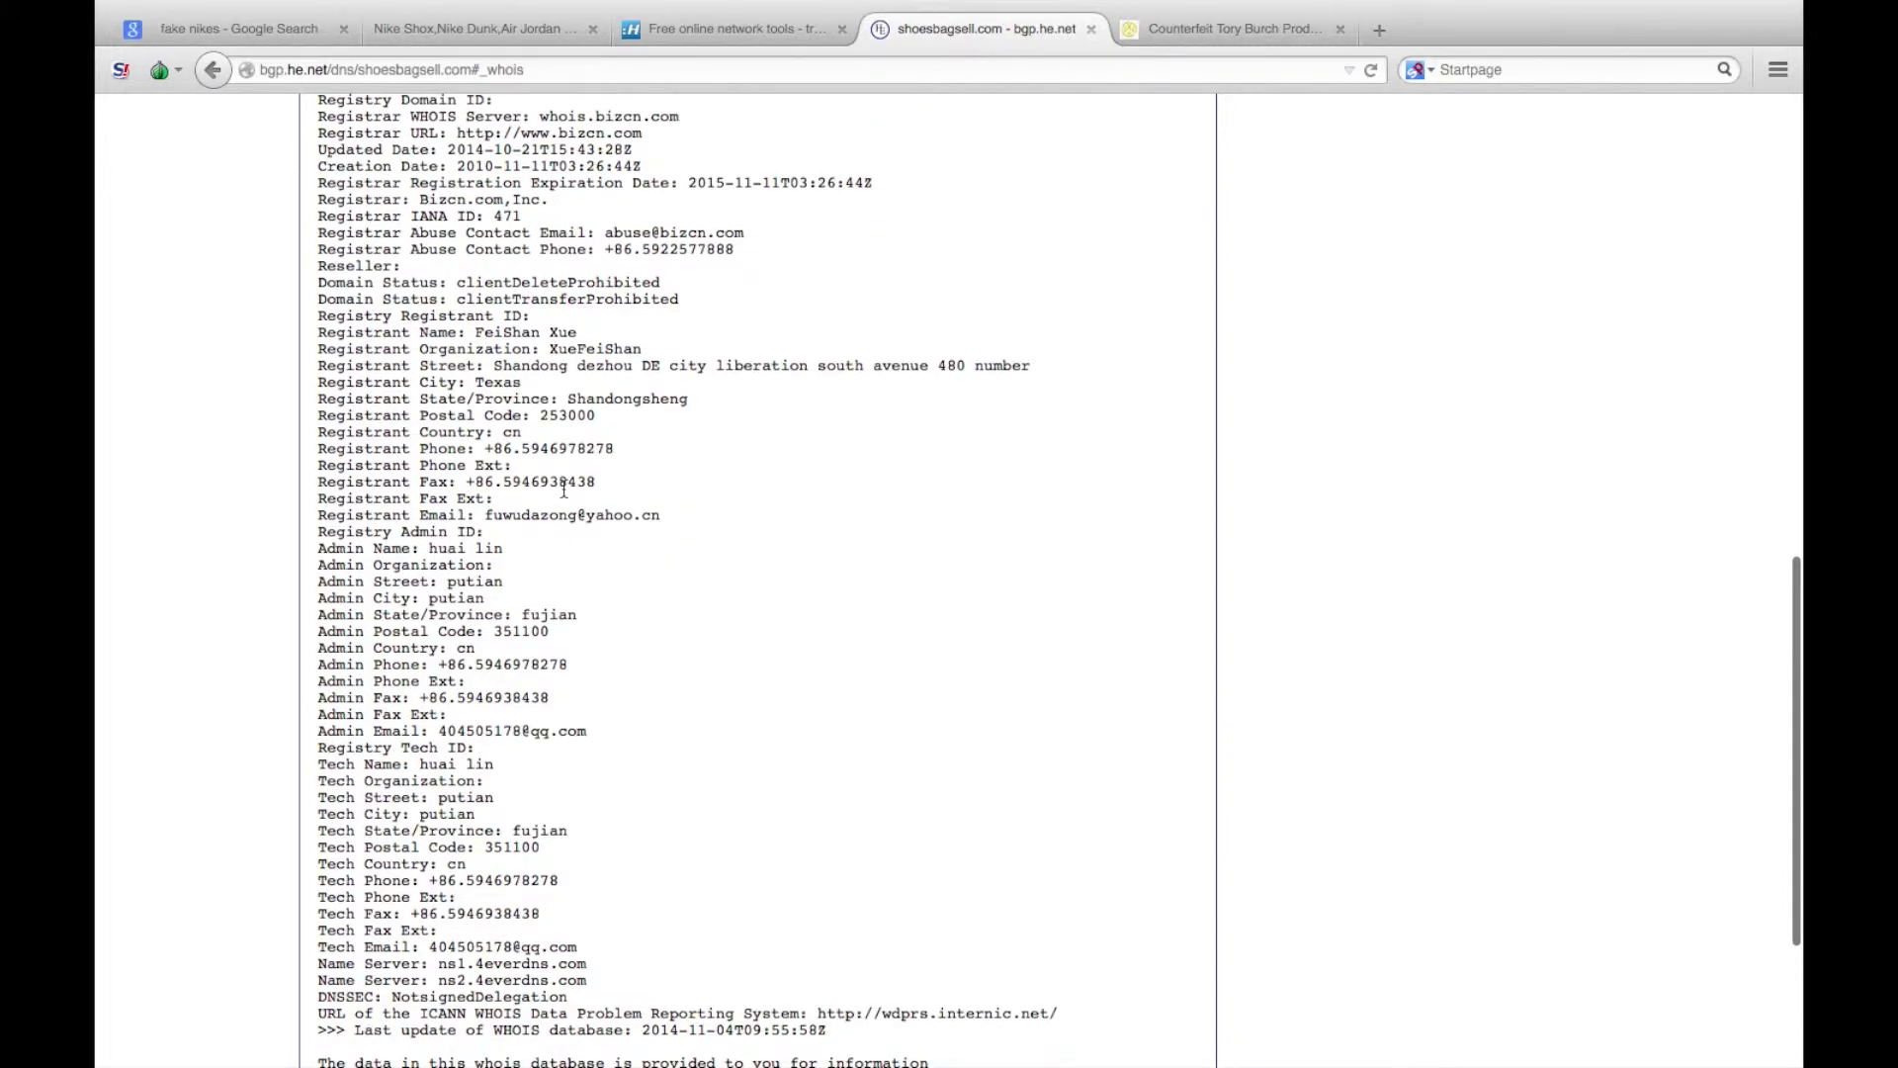
scroll(563, 488, "up", 20)
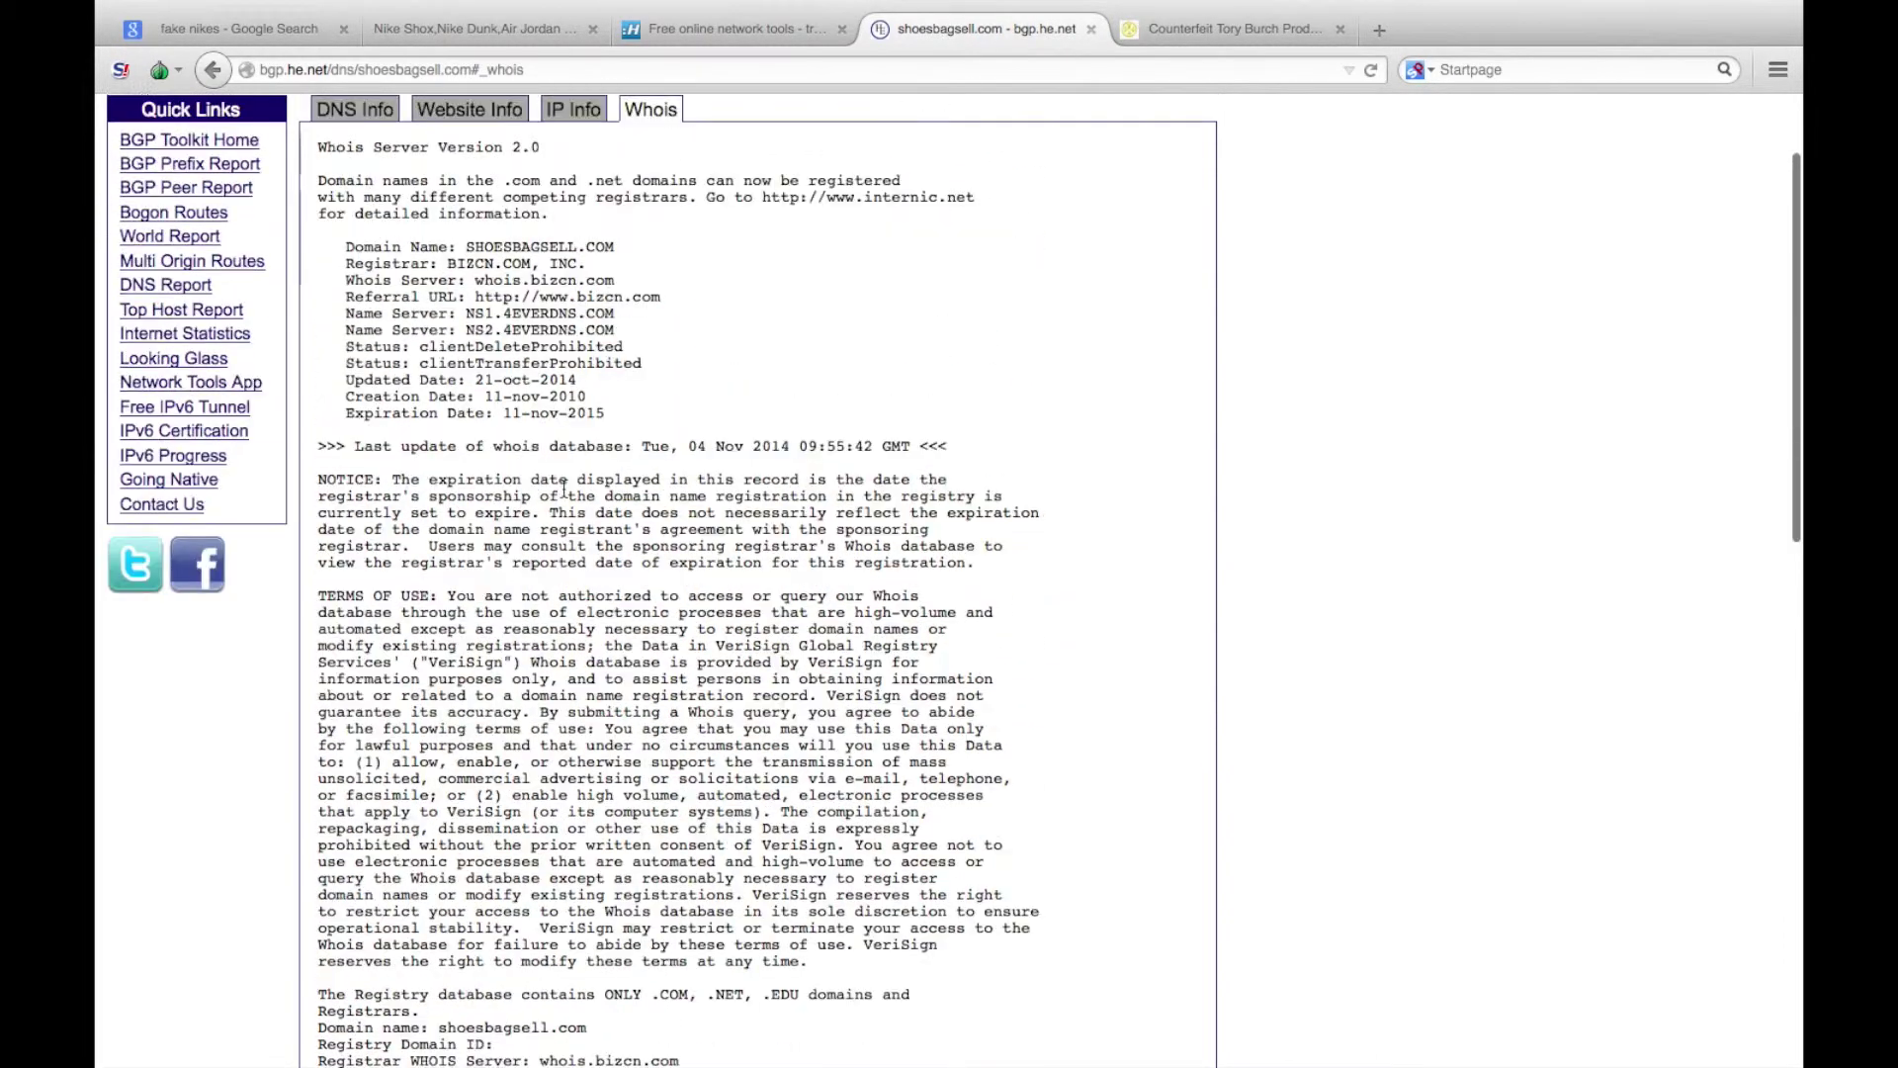
left_click(356, 148)
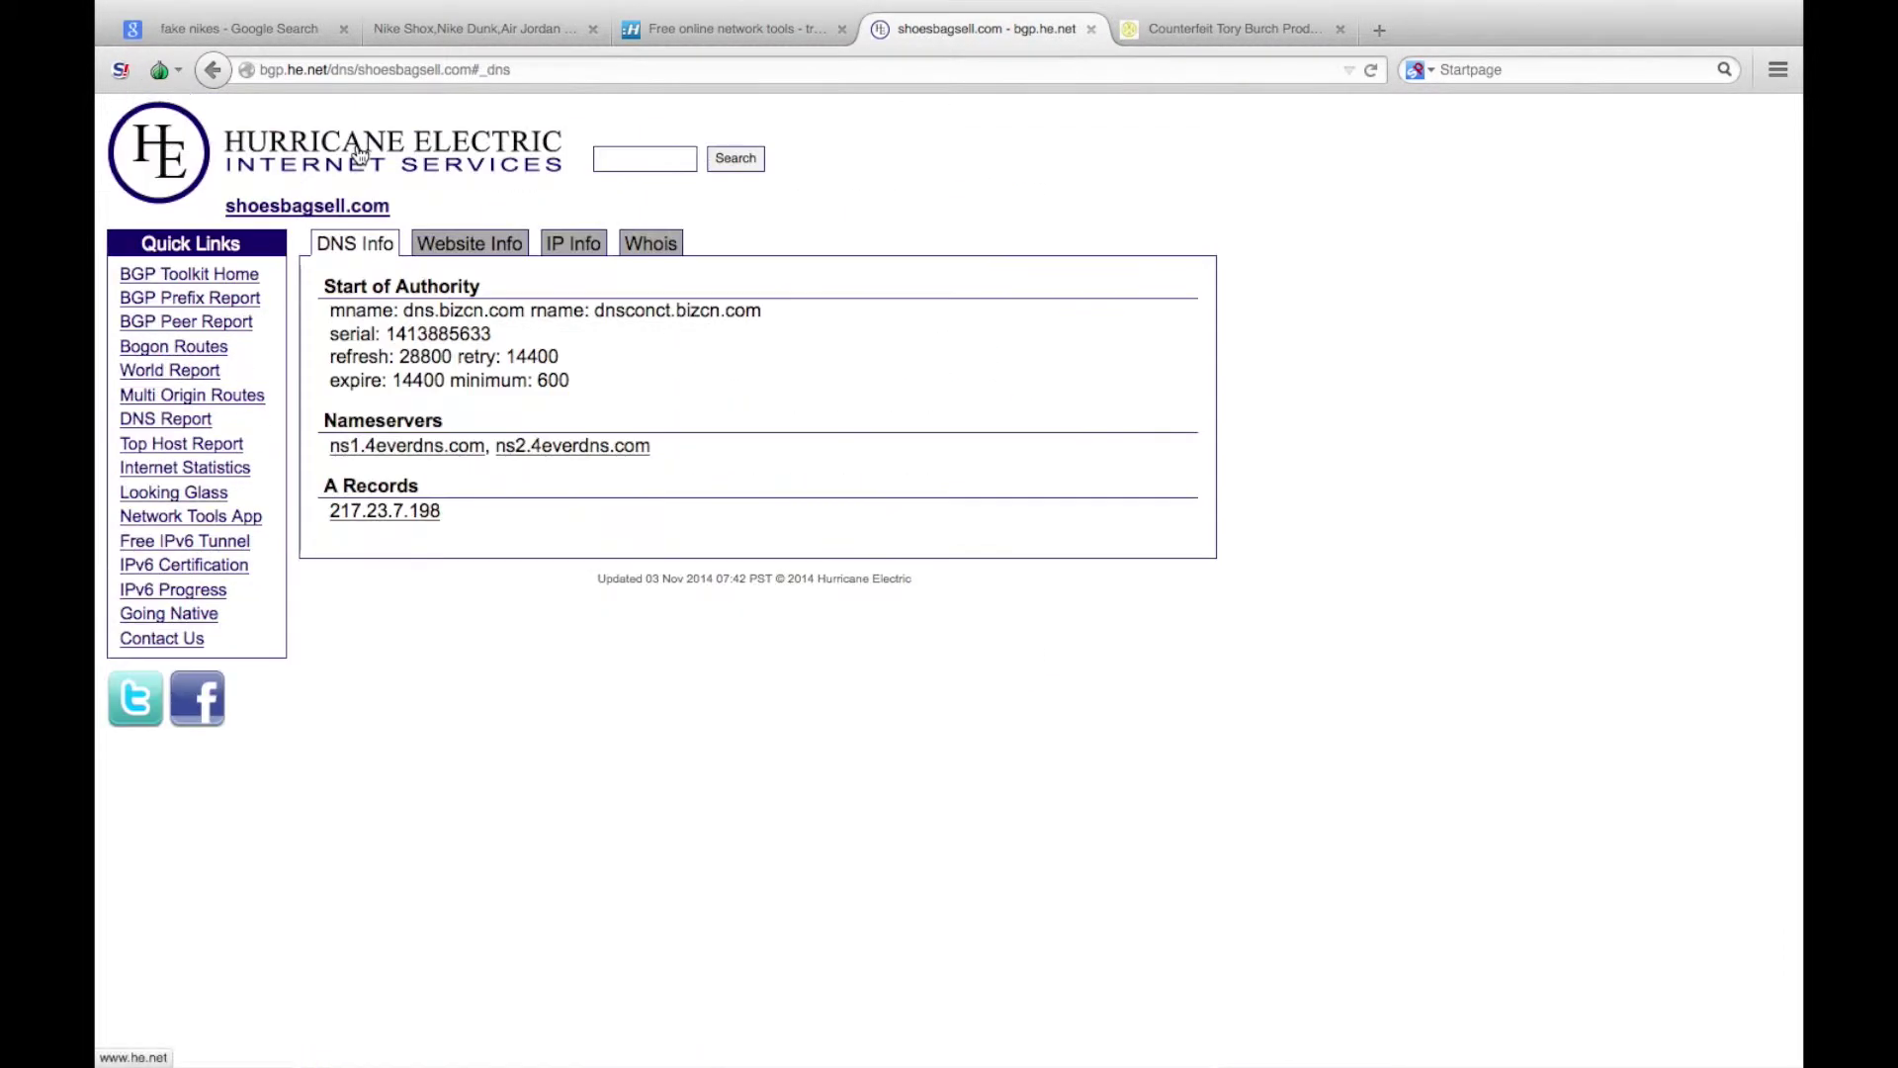
List the twelve domains hosted on 217.23.7.198 and copy tonynike.net
left_click(391, 513)
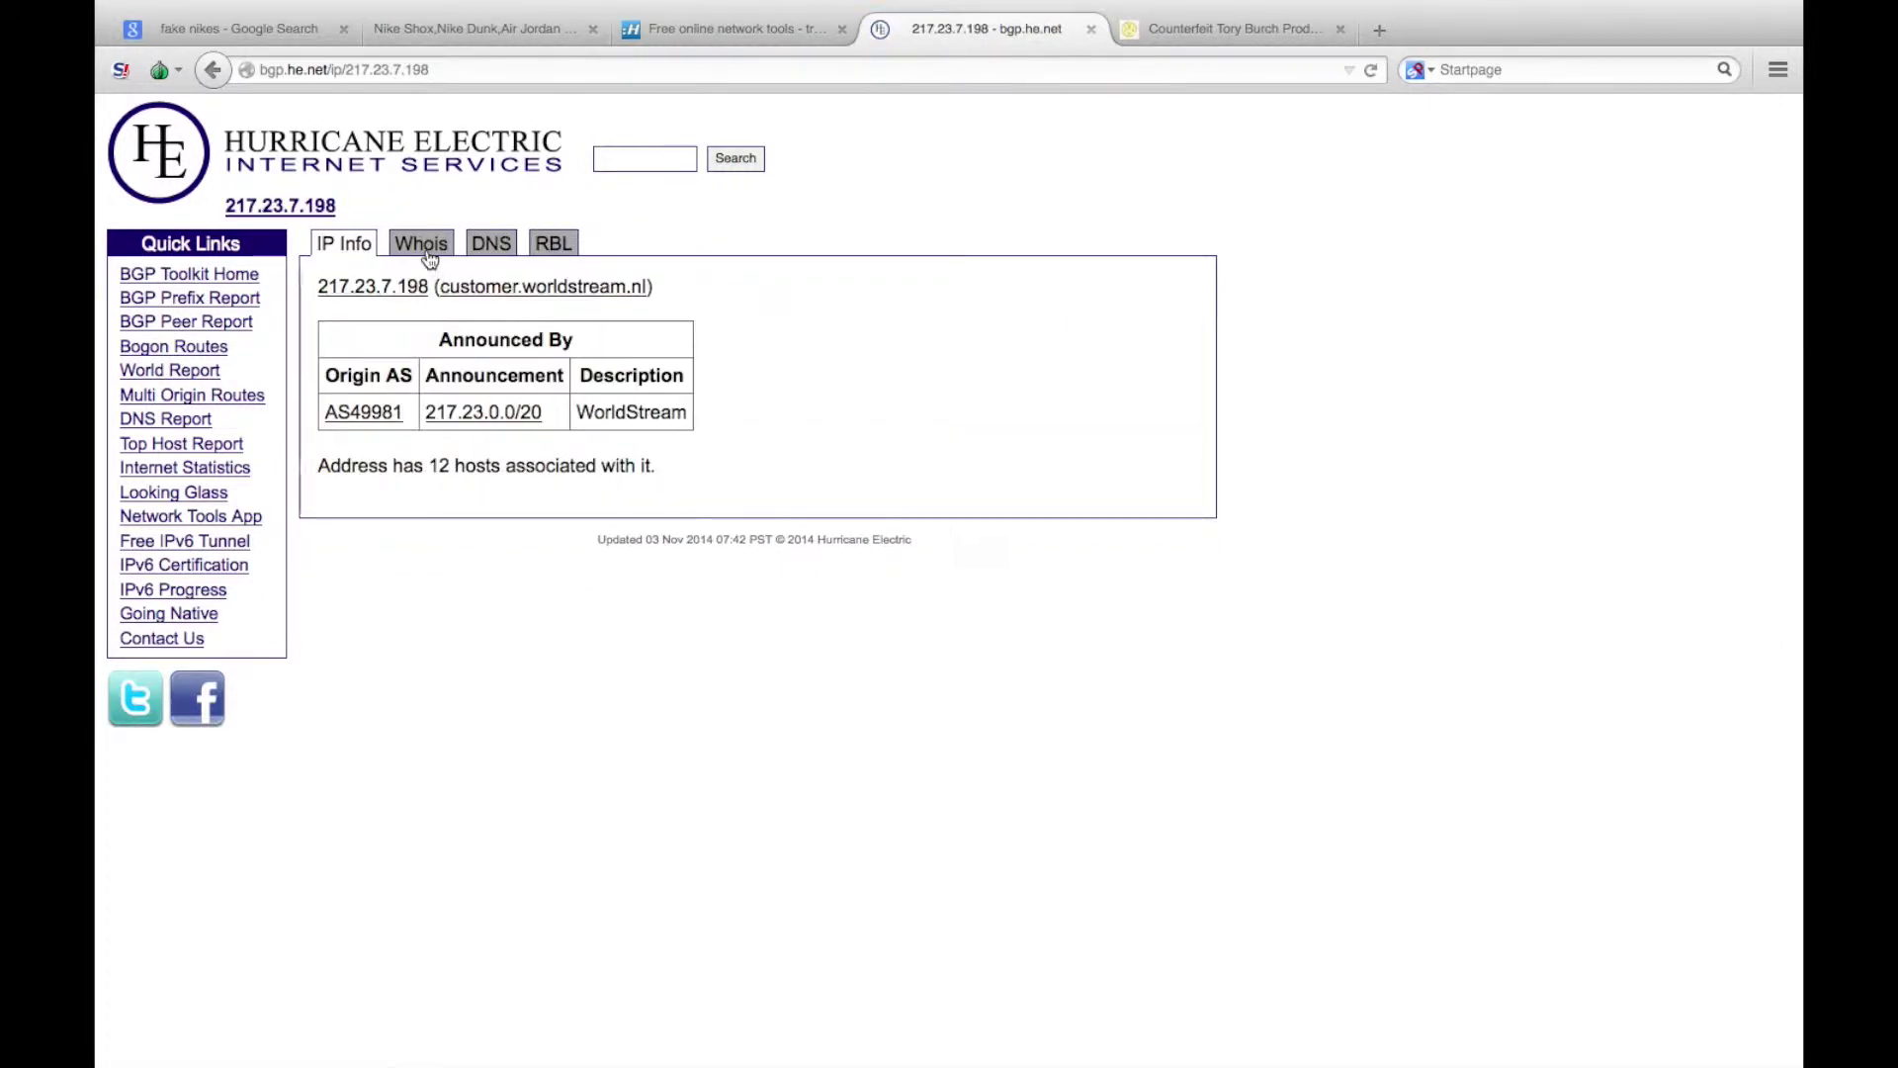
left_click(475, 245)
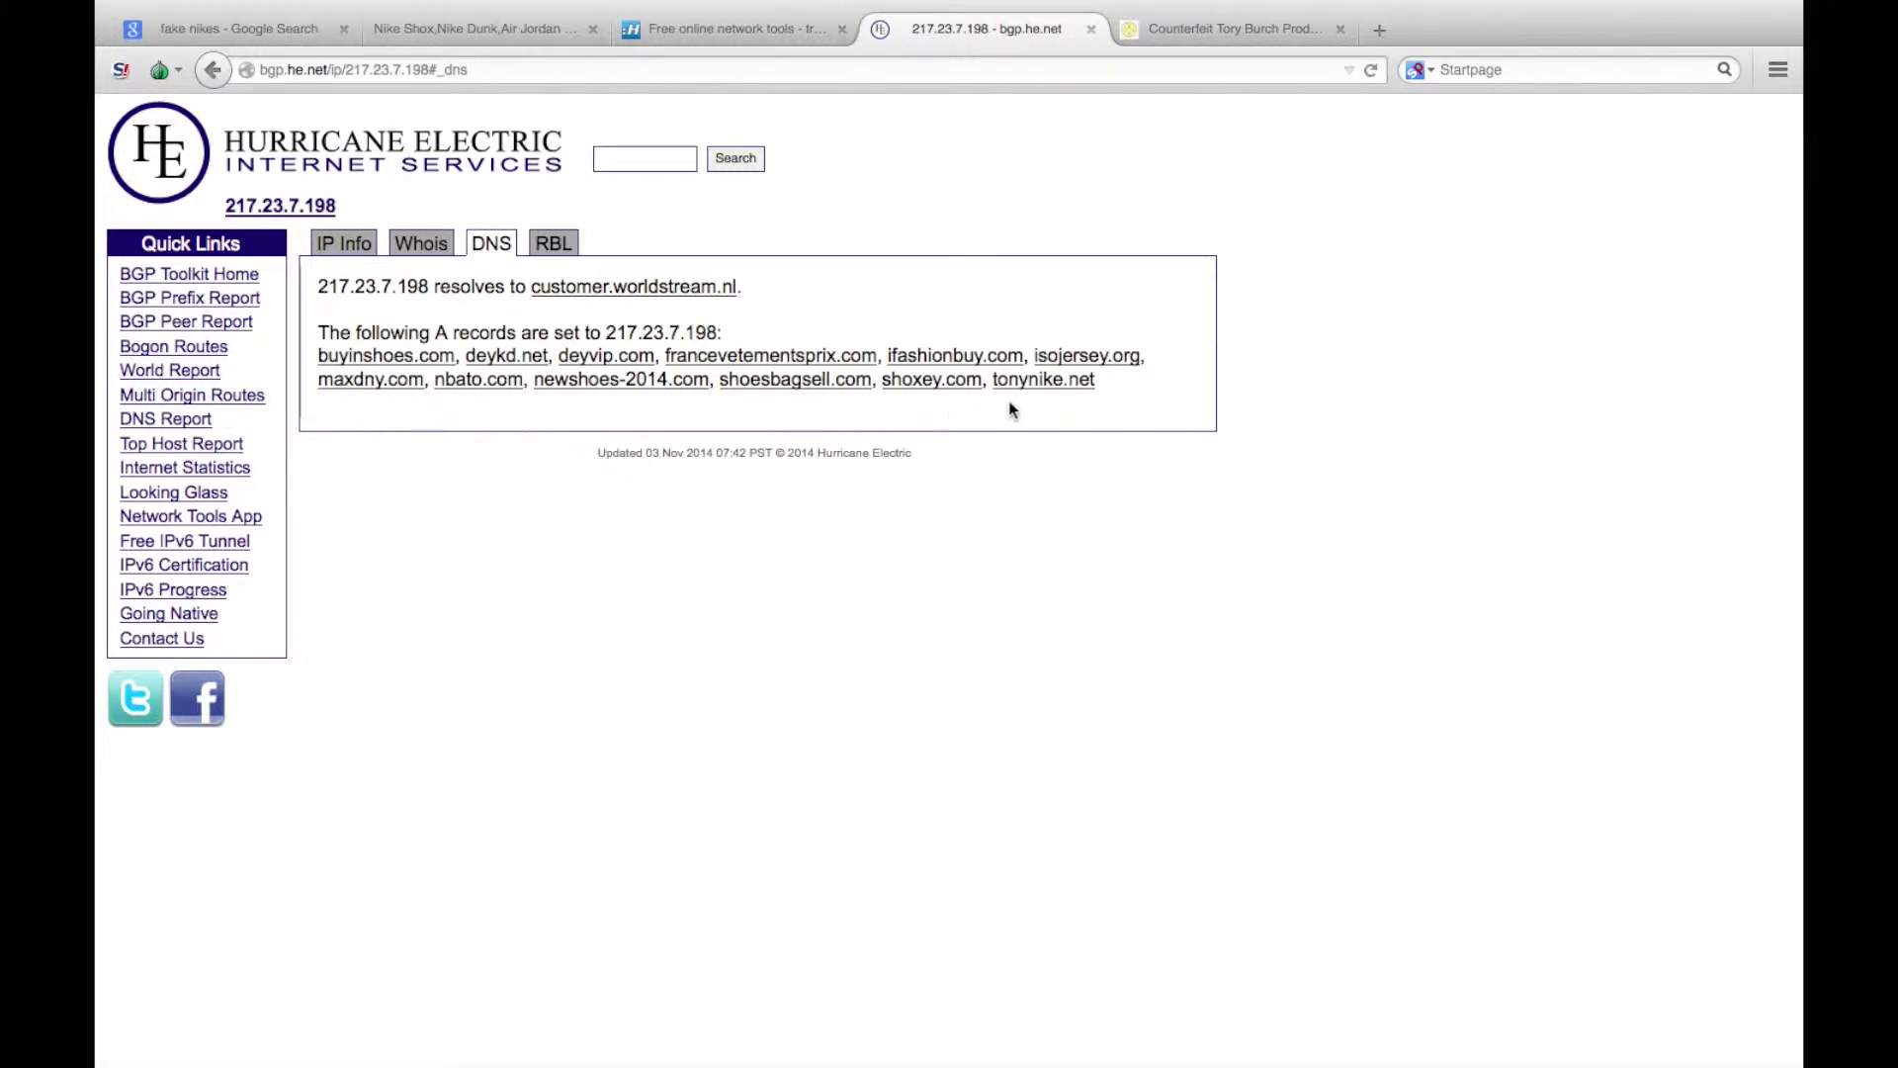
left_click_drag(1118, 391, 992, 387)
key("ctrl+c")
left_click(1250, 30)
Load tonynike.net in the Tory Burch FAQ tab
left_click(1141, 66)
key("ctrl+v")
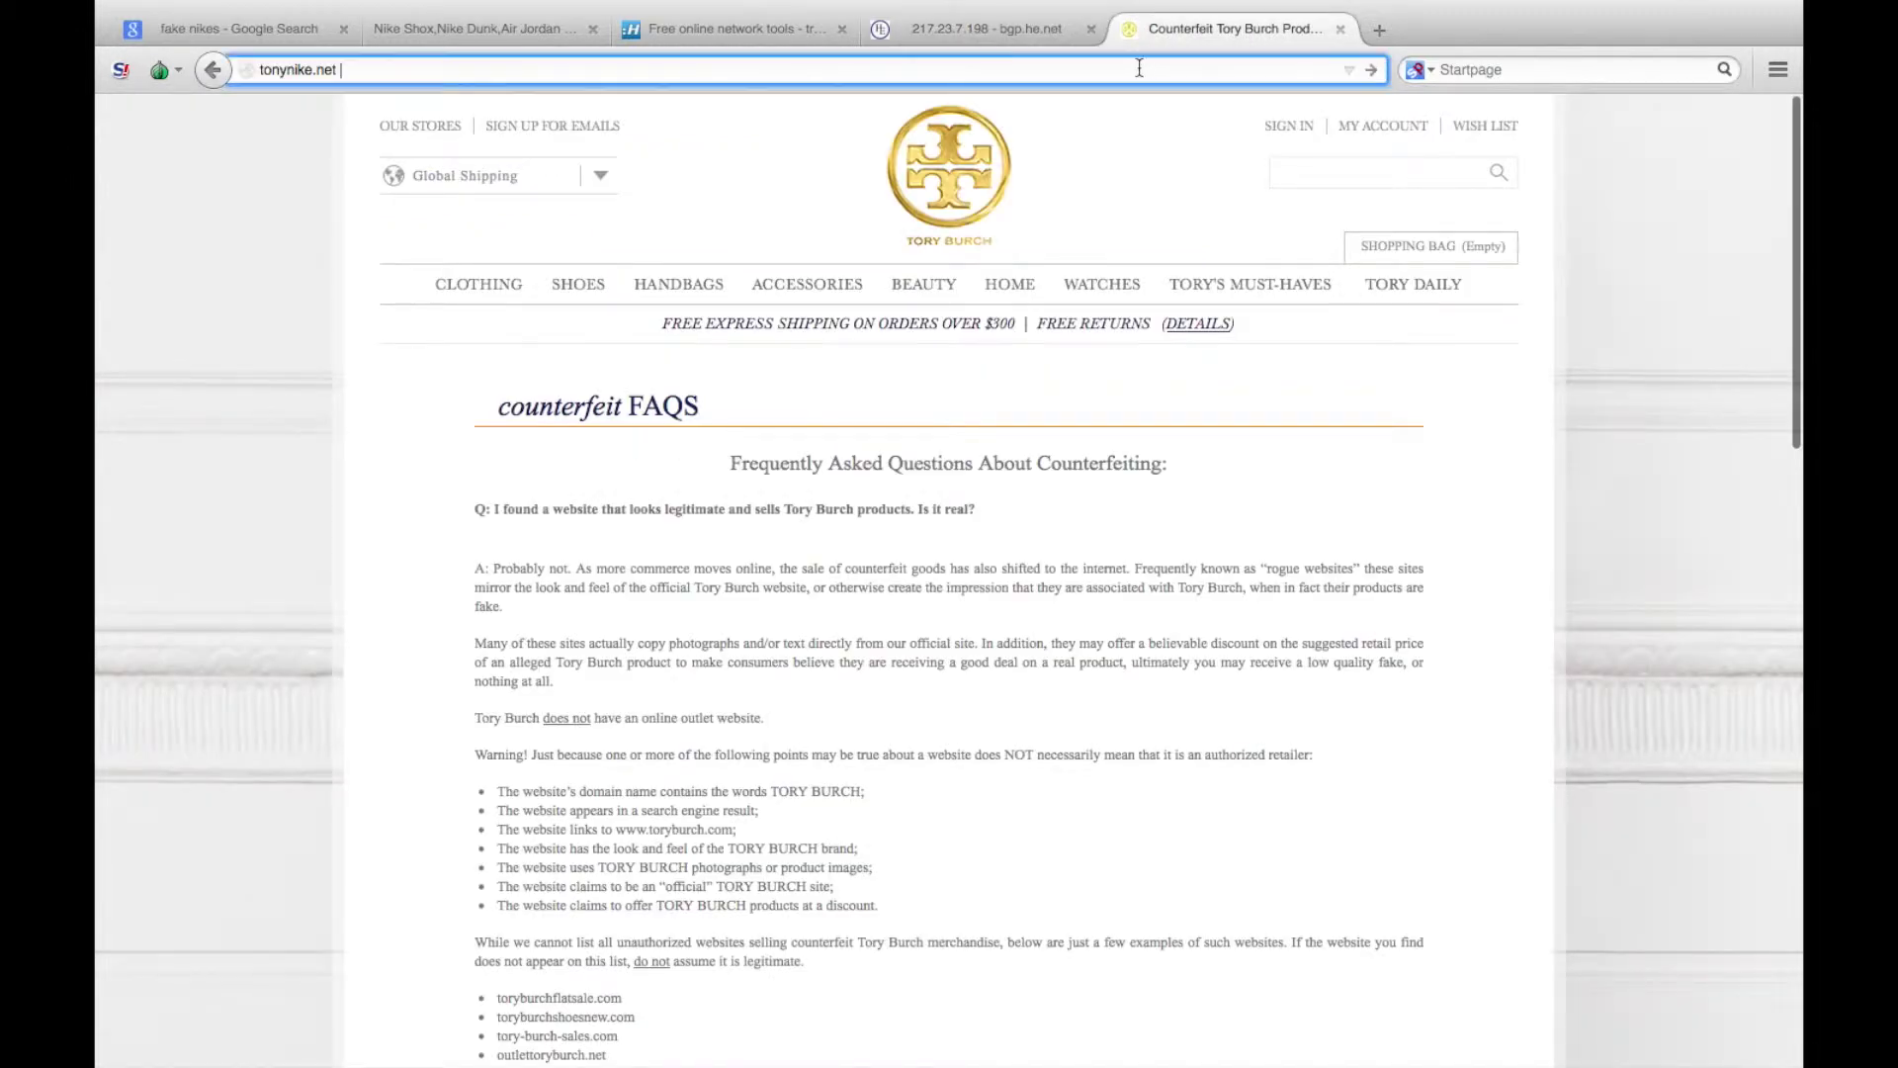
key("Return")
mouse_move(758, 336)
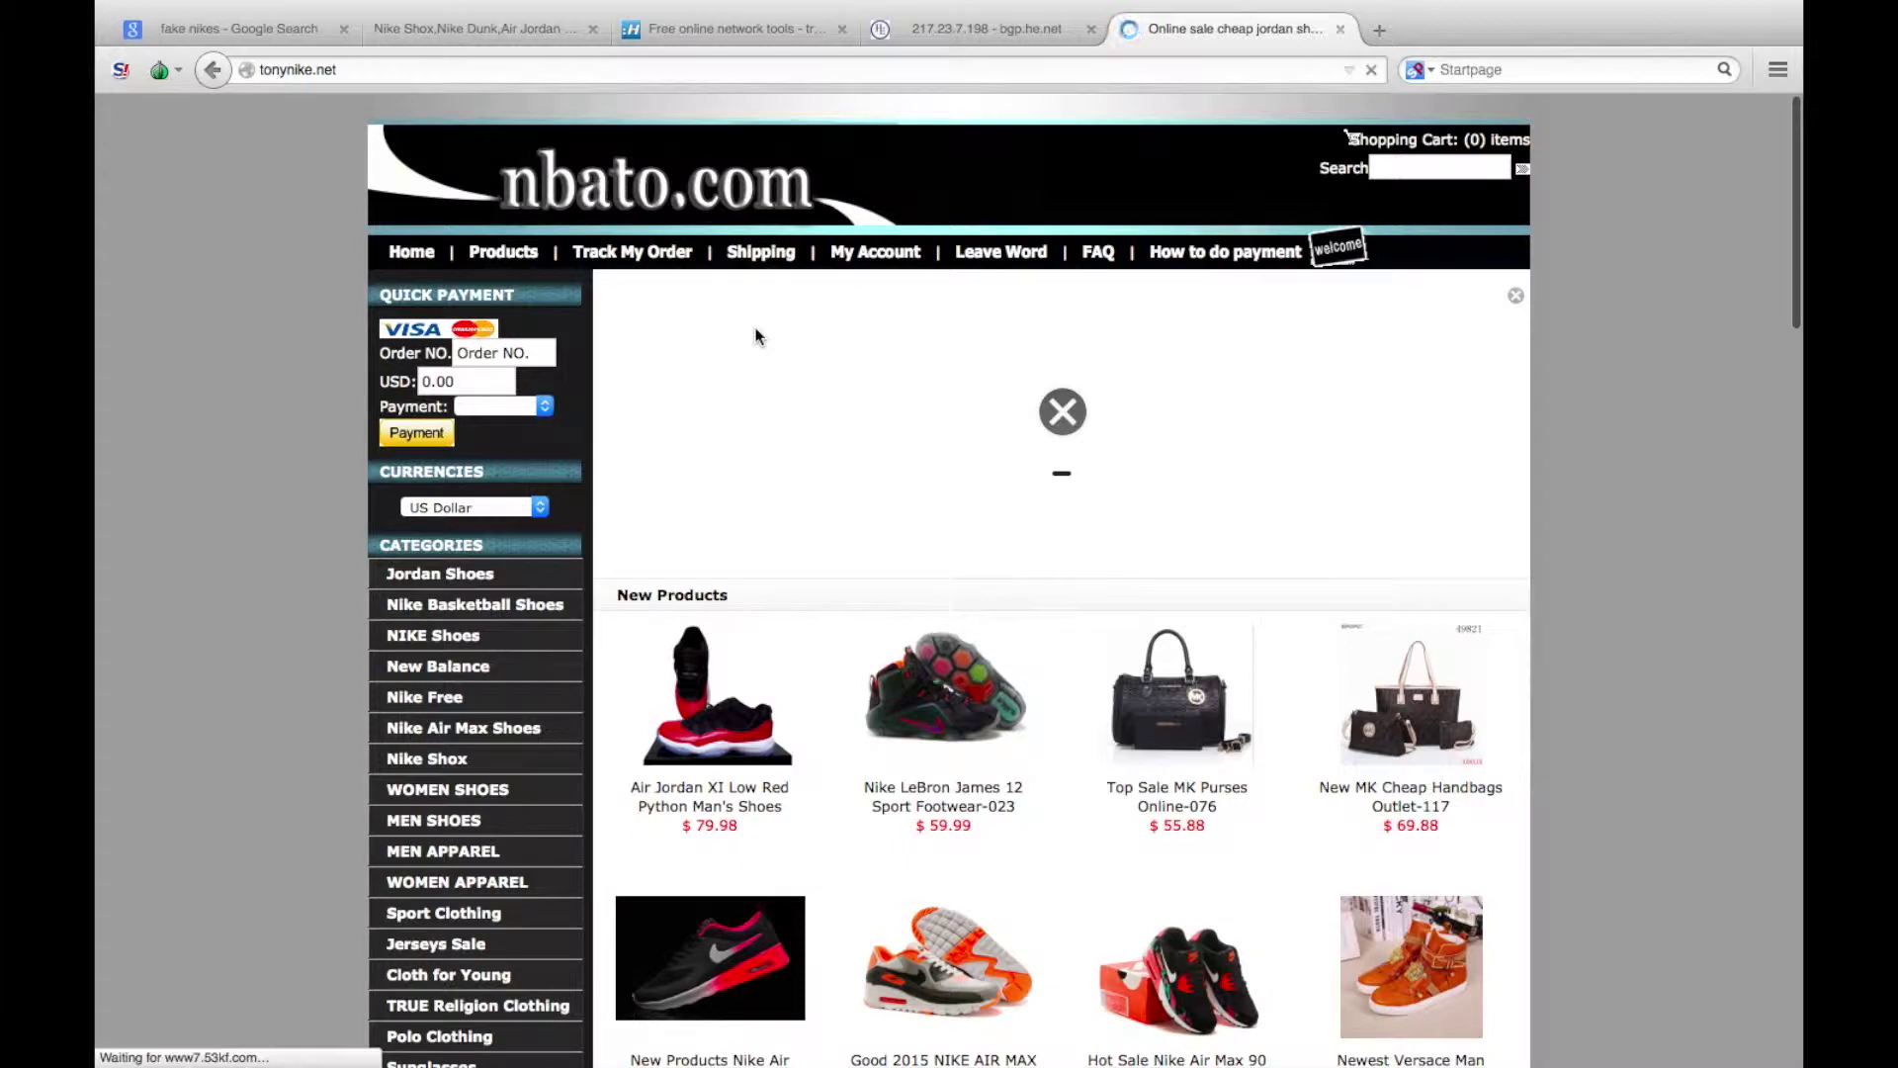
Copy buyinshoes.com from the shared-IP list and open it in a new tab
left_click(514, 33)
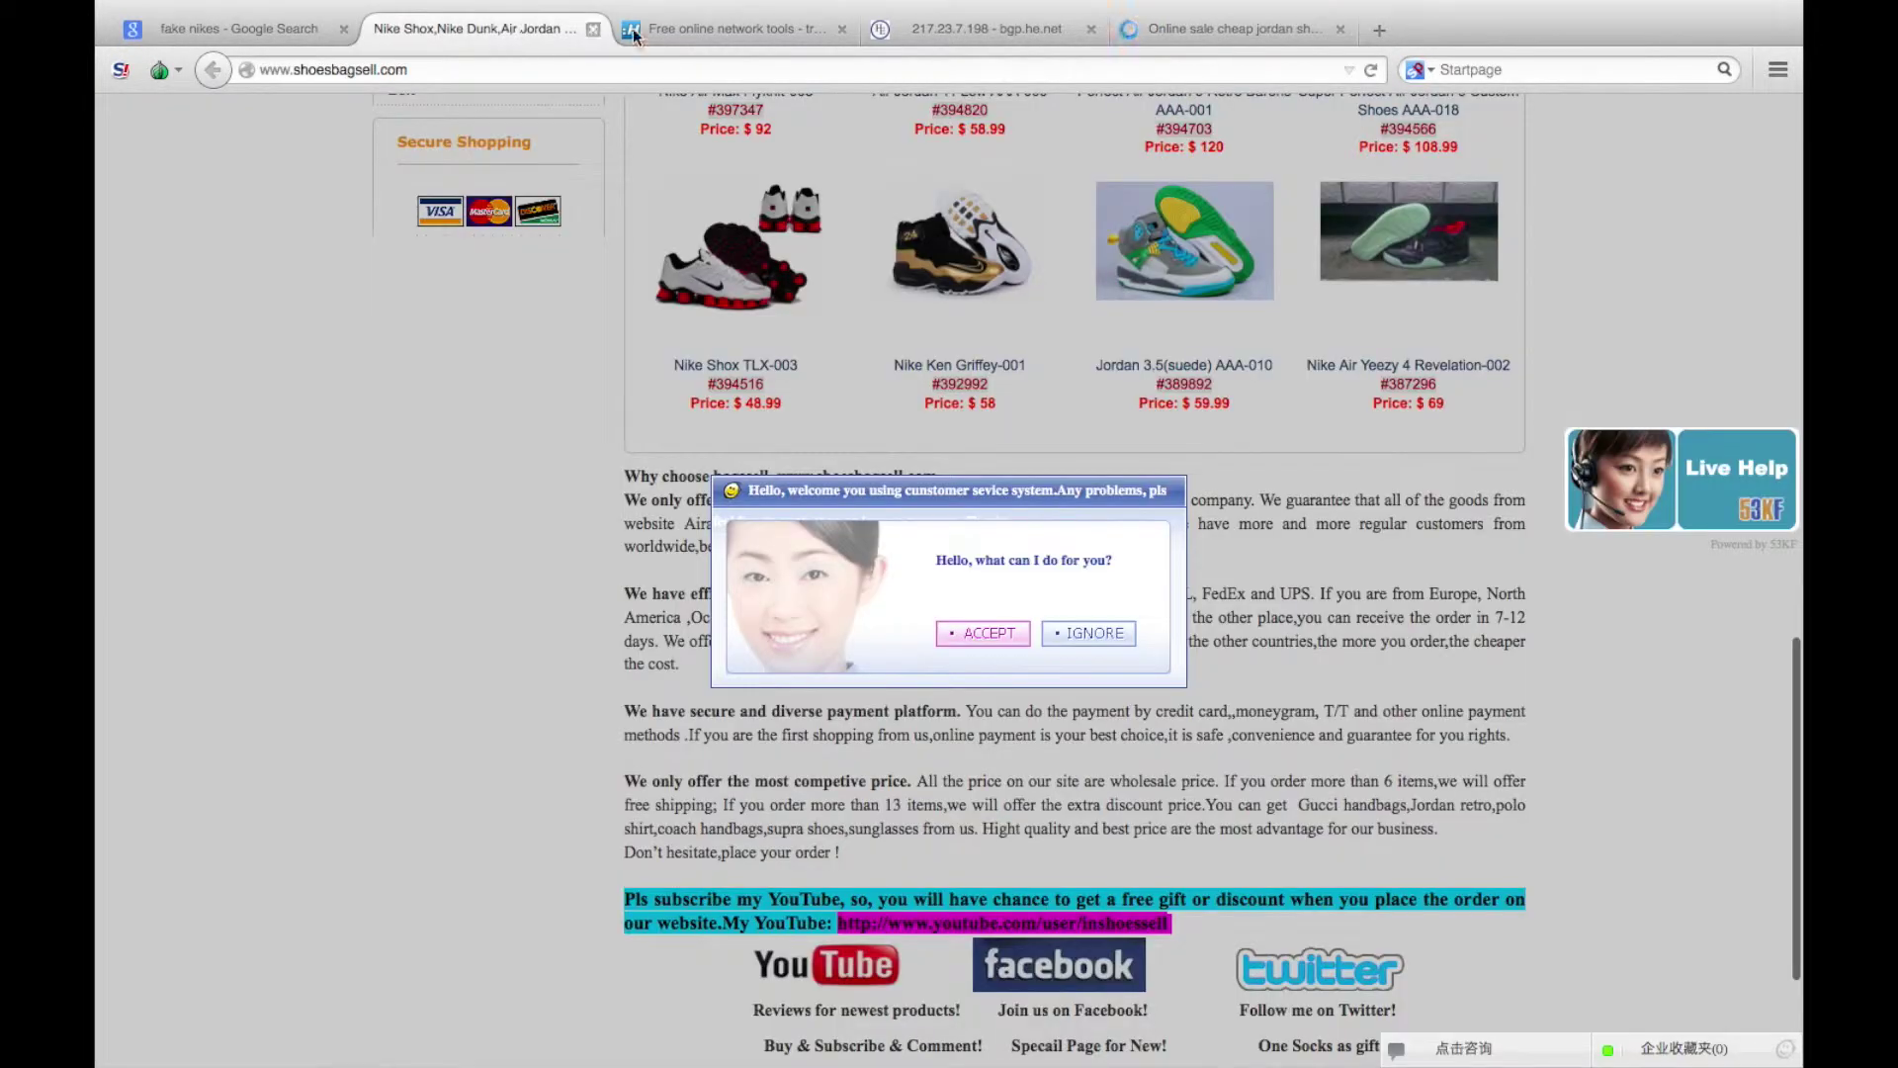
left_click(781, 28)
left_click(927, 25)
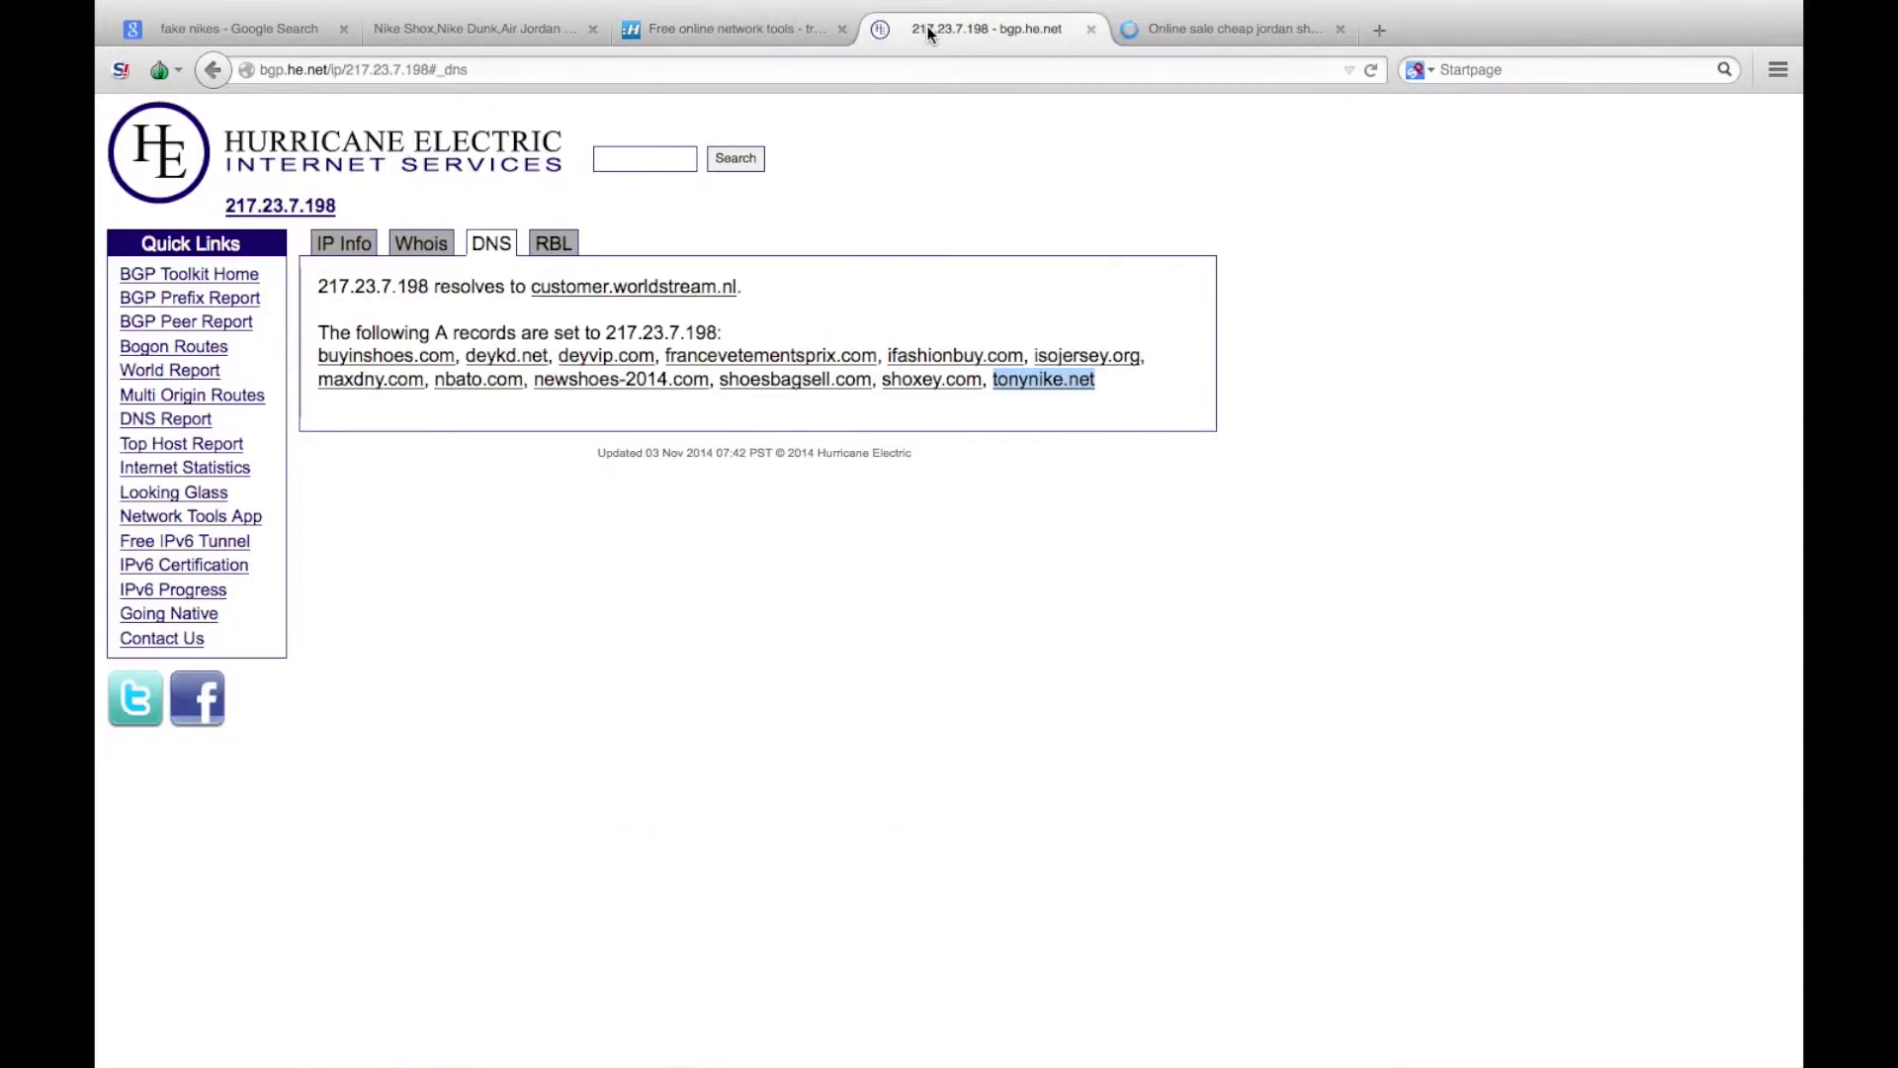
left_click_drag(314, 364, 454, 362)
key("ctrl+c")
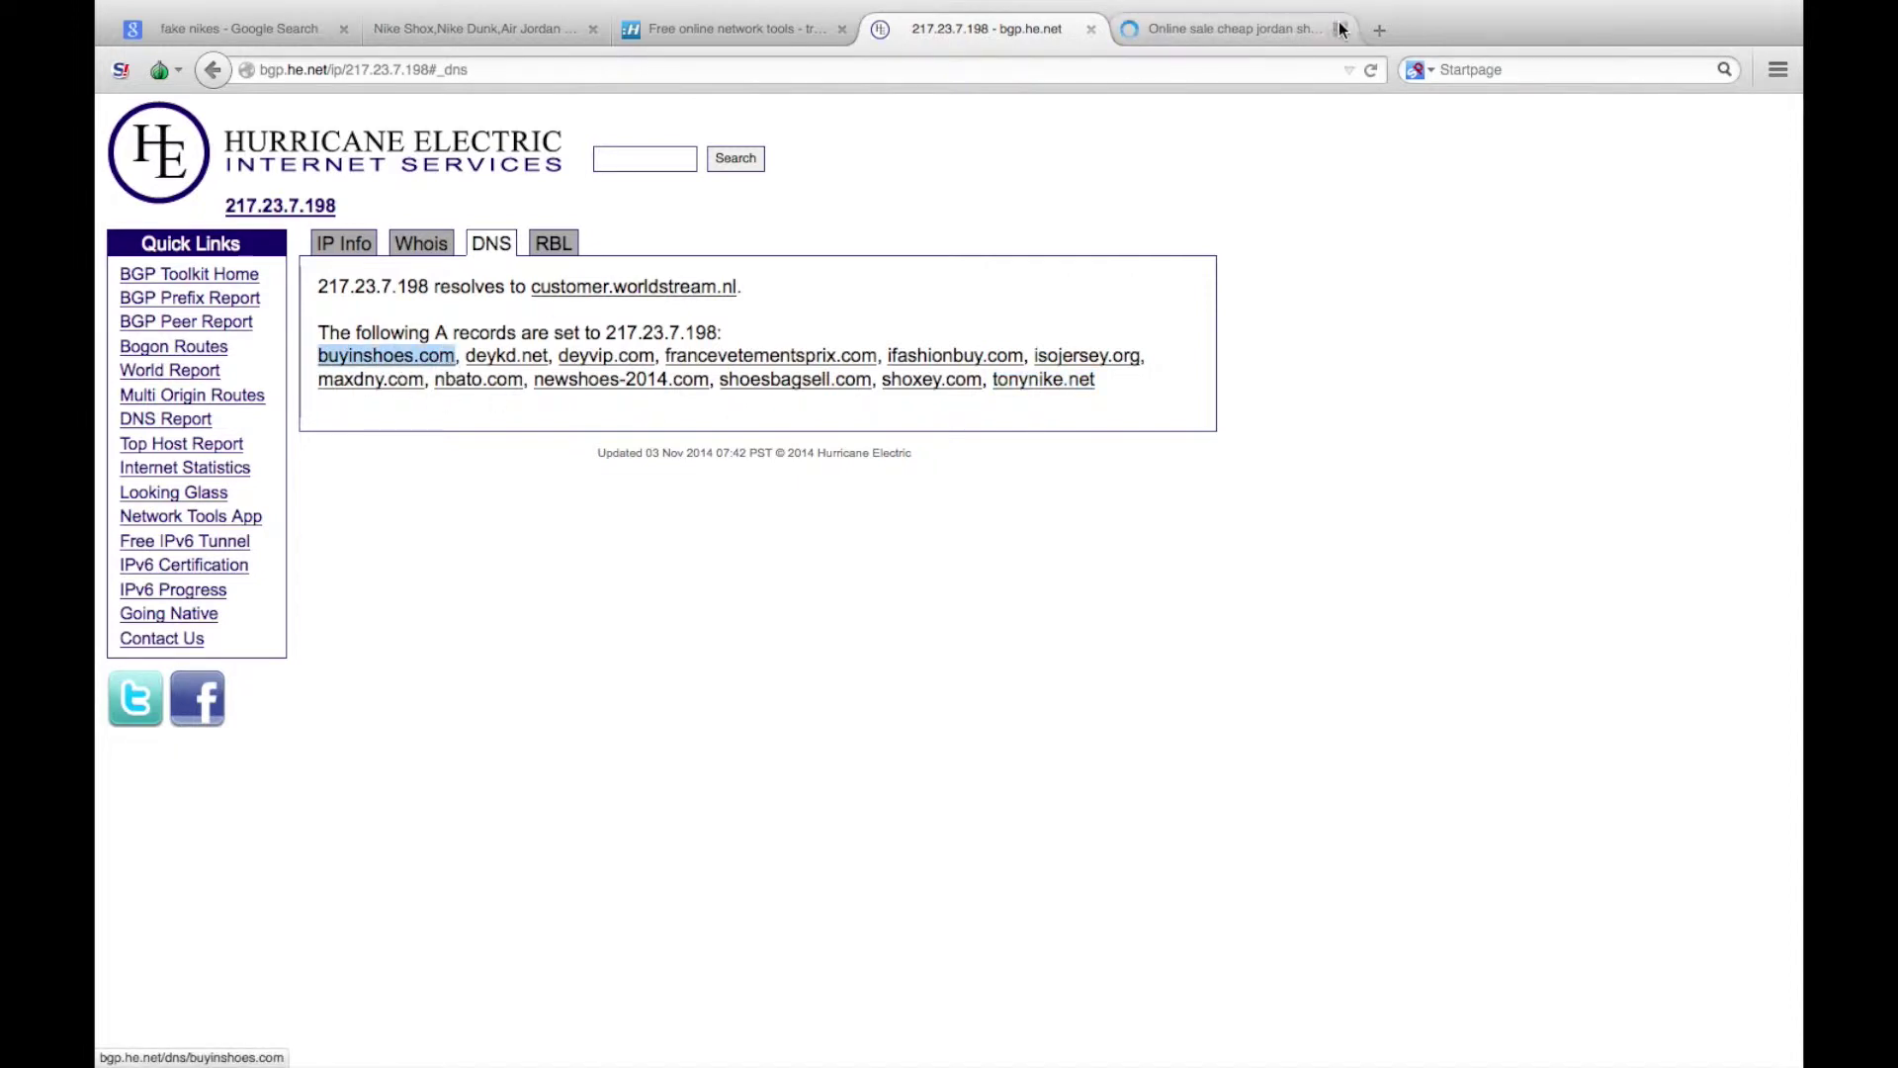
left_click(1379, 29)
key("ctrl+v")
key("Return")
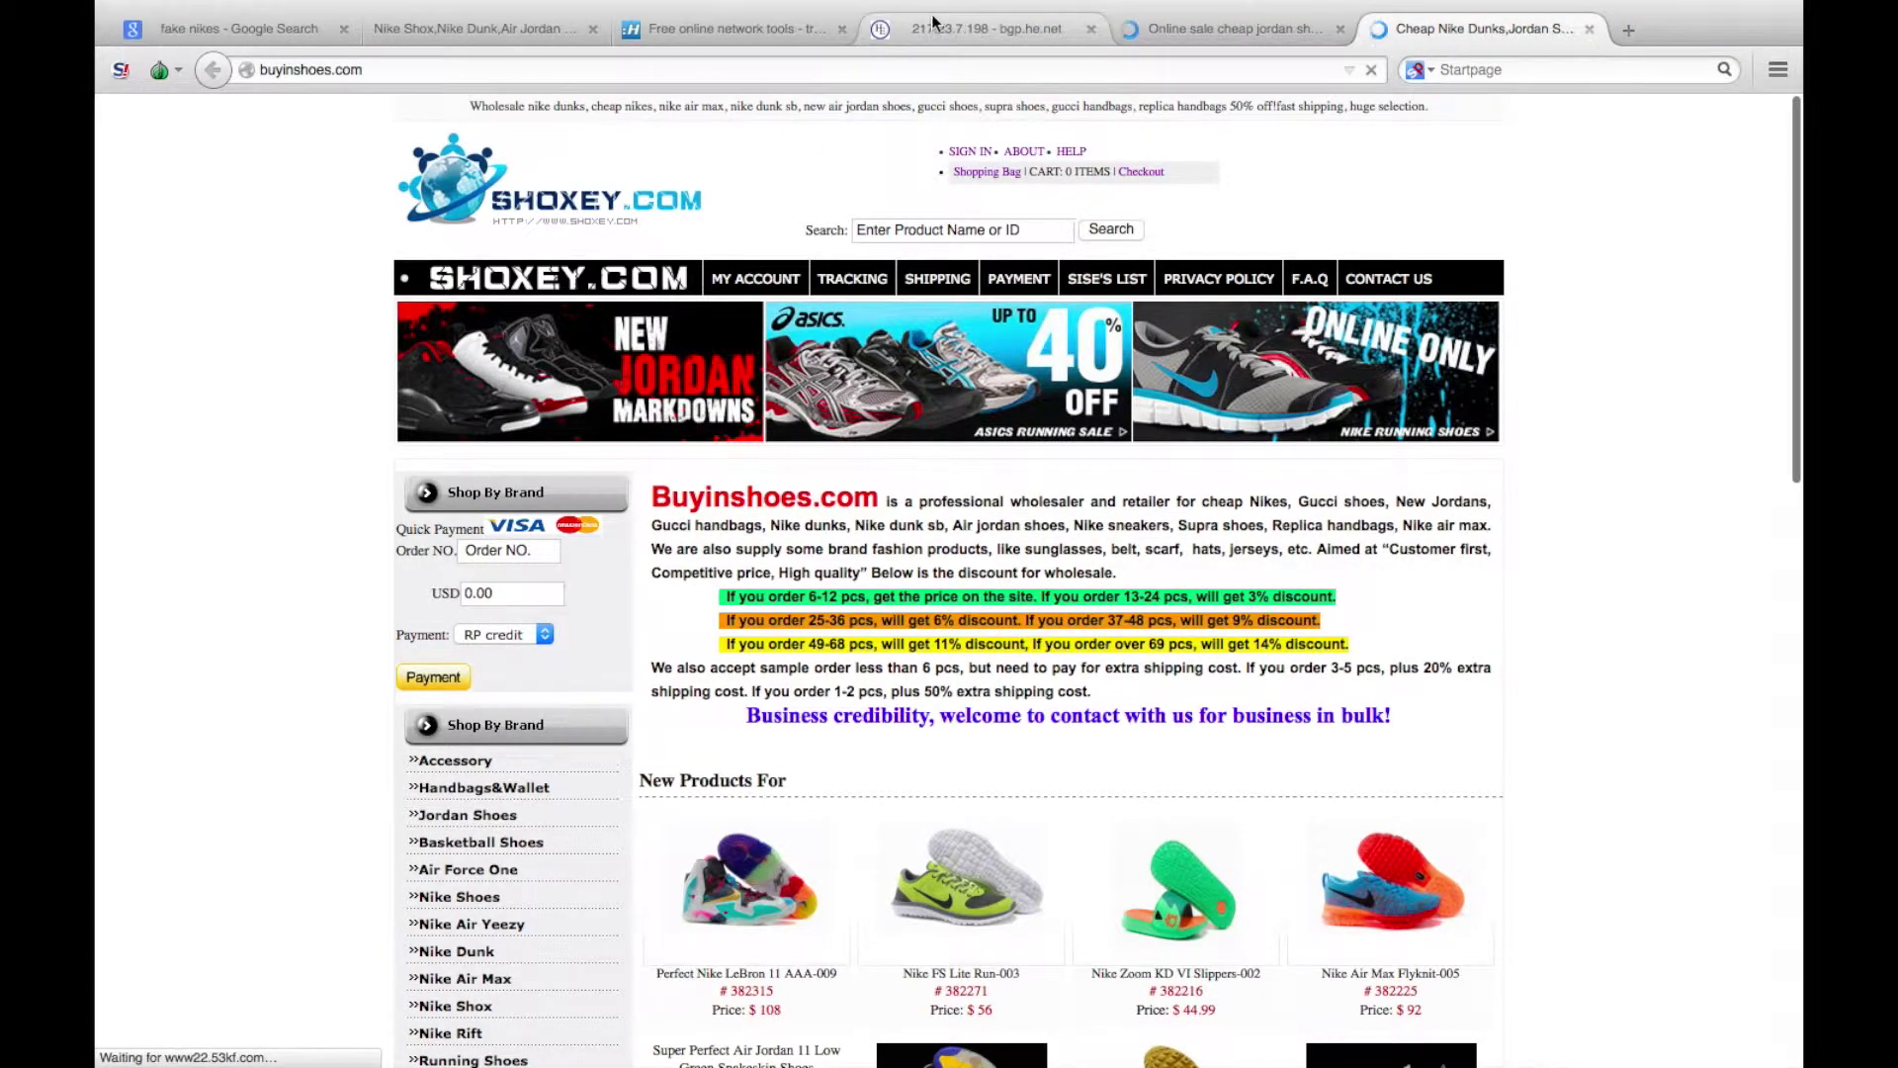
Load francevetementsprix.com in place of the newshoes-2014.com shop tab
left_click(934, 30)
left_click(1601, 30)
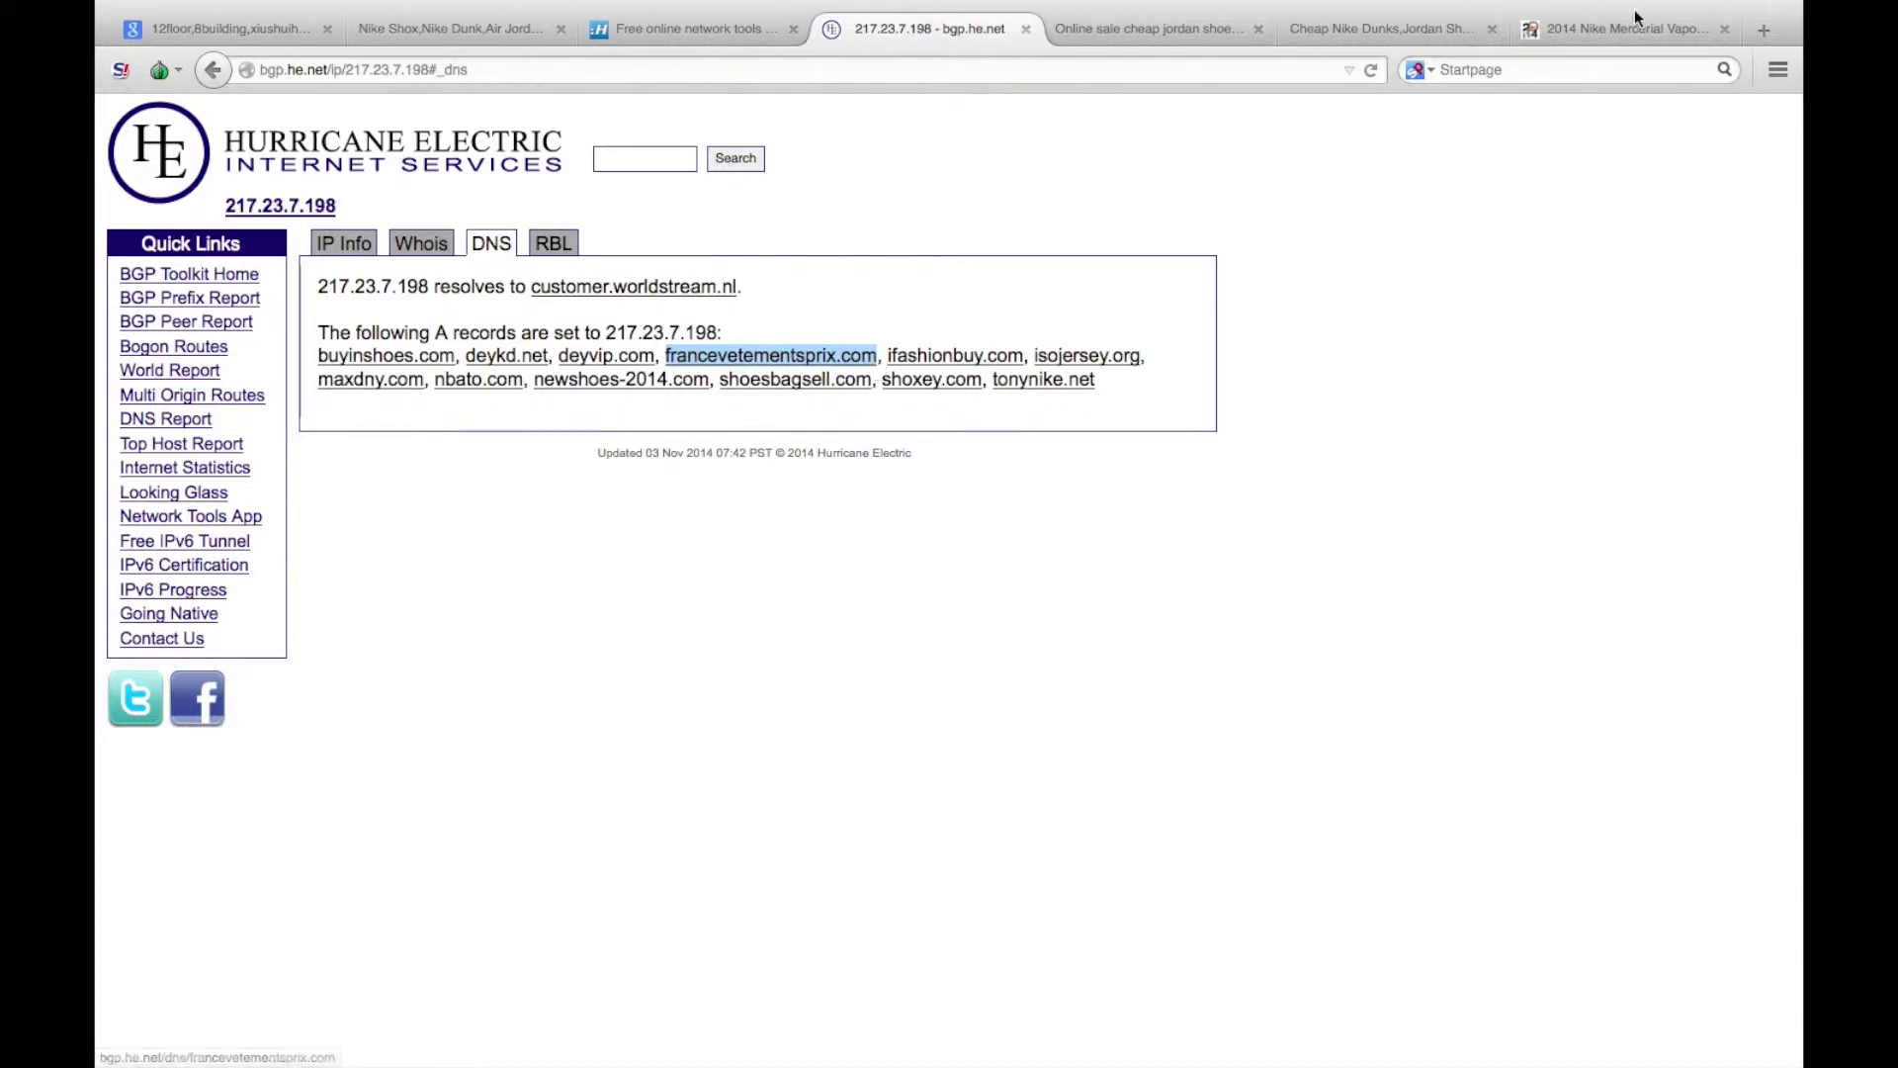
left_click(996, 71)
type("francevetementsprix.com")
key("Return")
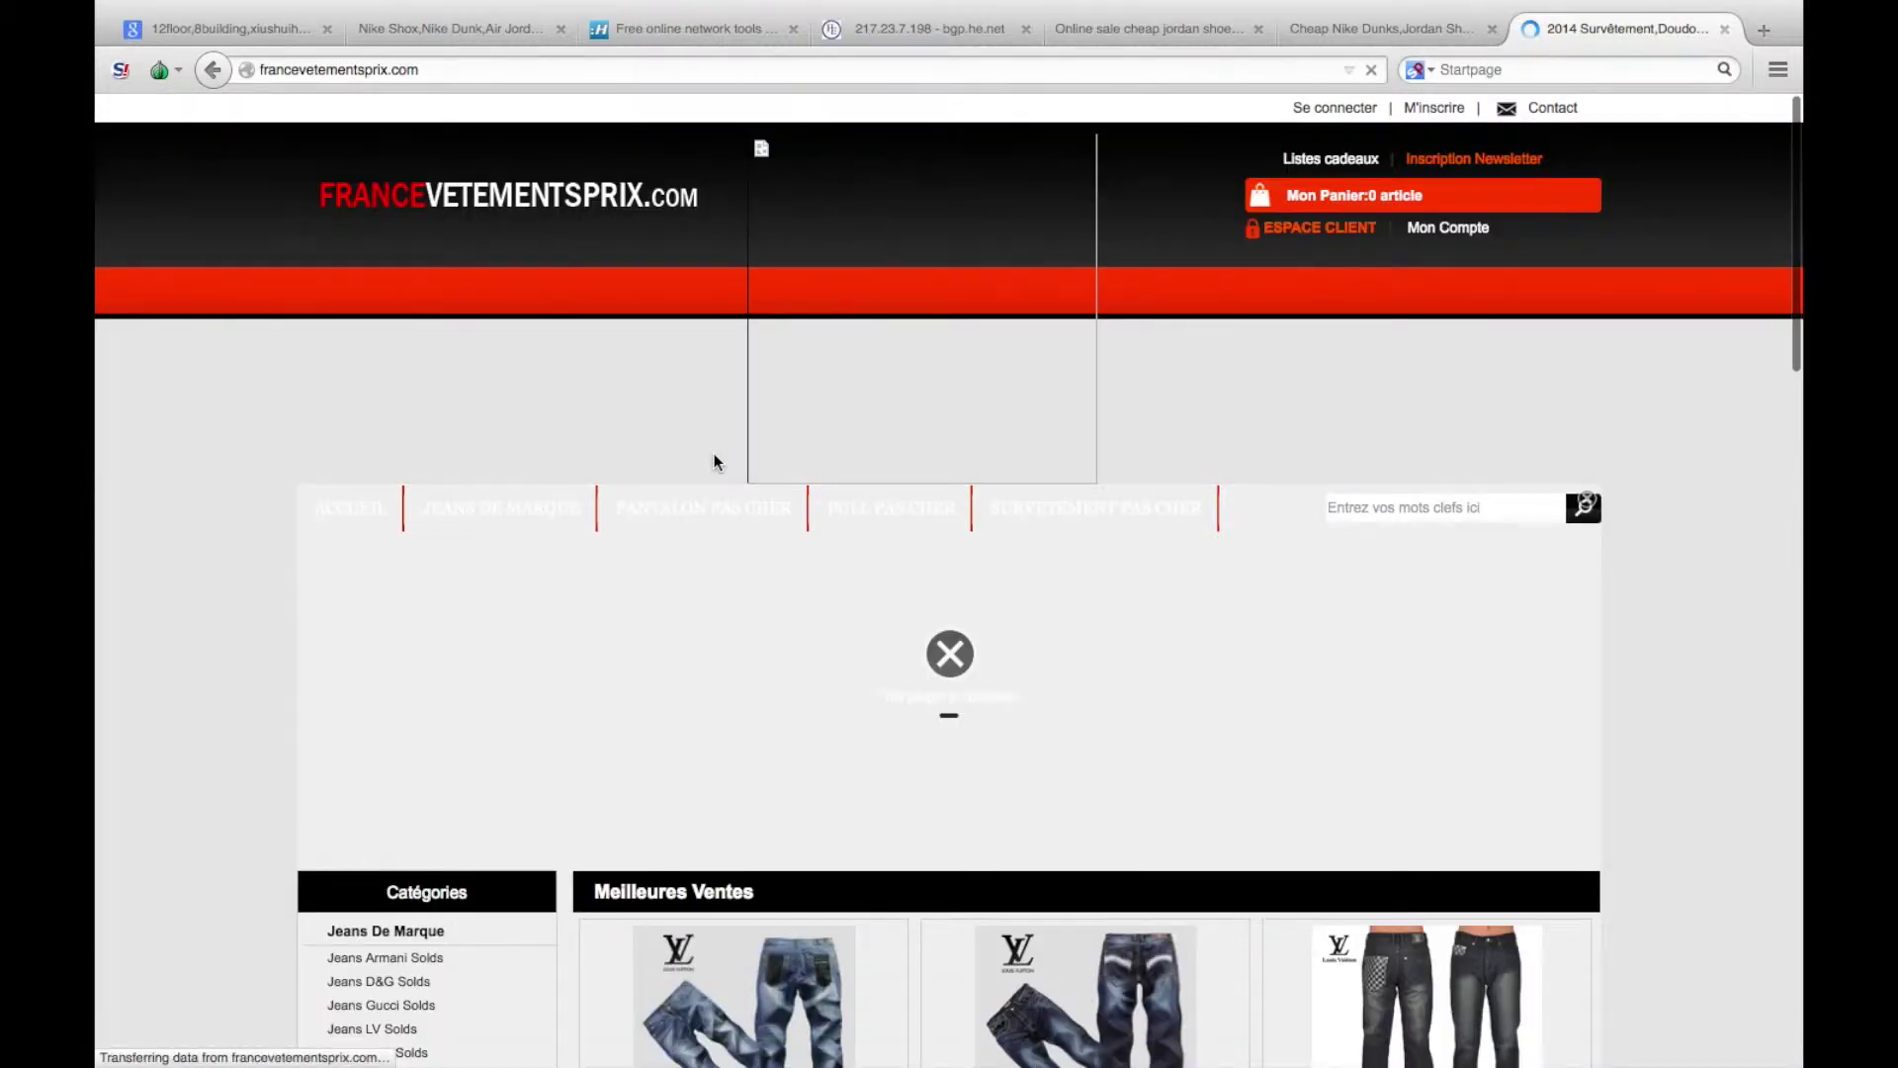
Look up francevetementsprix.com in Domain Dossier (217.23.7.198, 35 Technology) and copy the registrant's e-mail
left_click(648, 30)
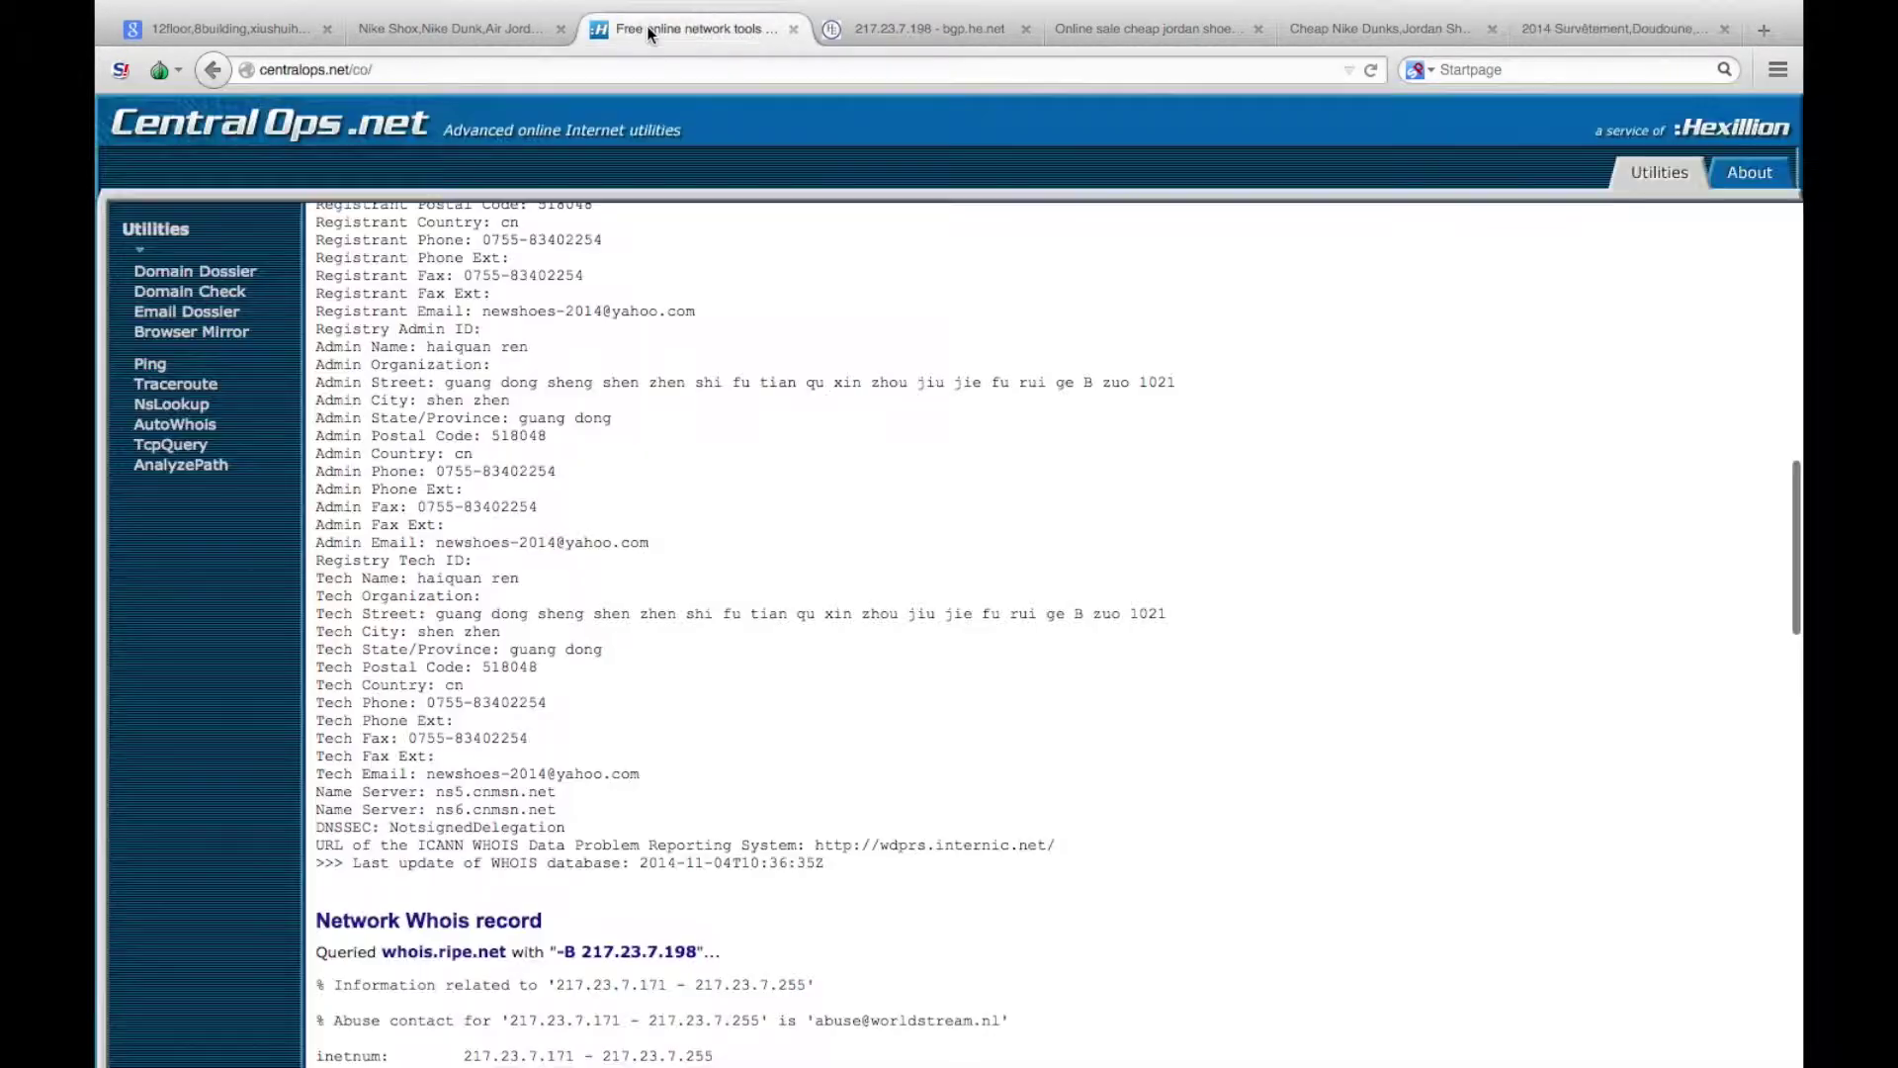
scroll(513, 330, "up", 12)
left_click_drag(671, 293, 462, 286)
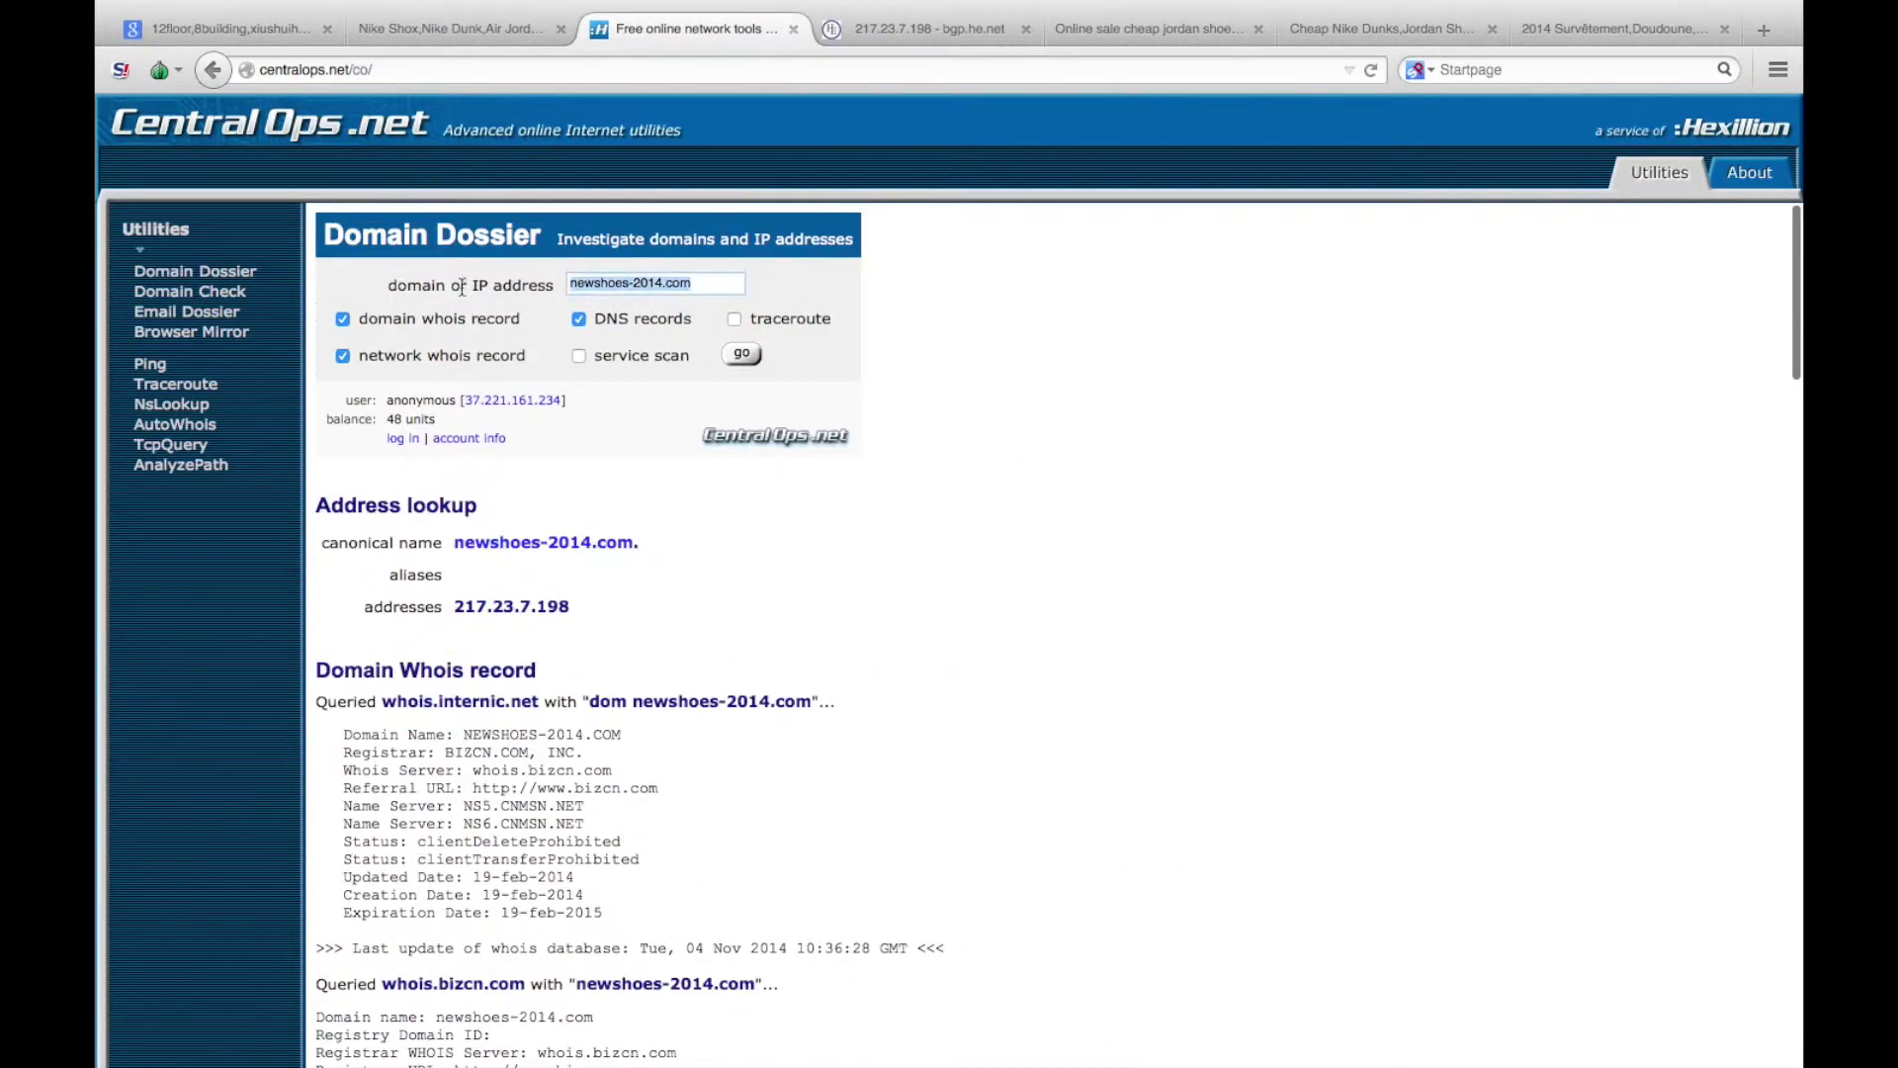
type("francevetementsprix.com")
left_click(741, 356)
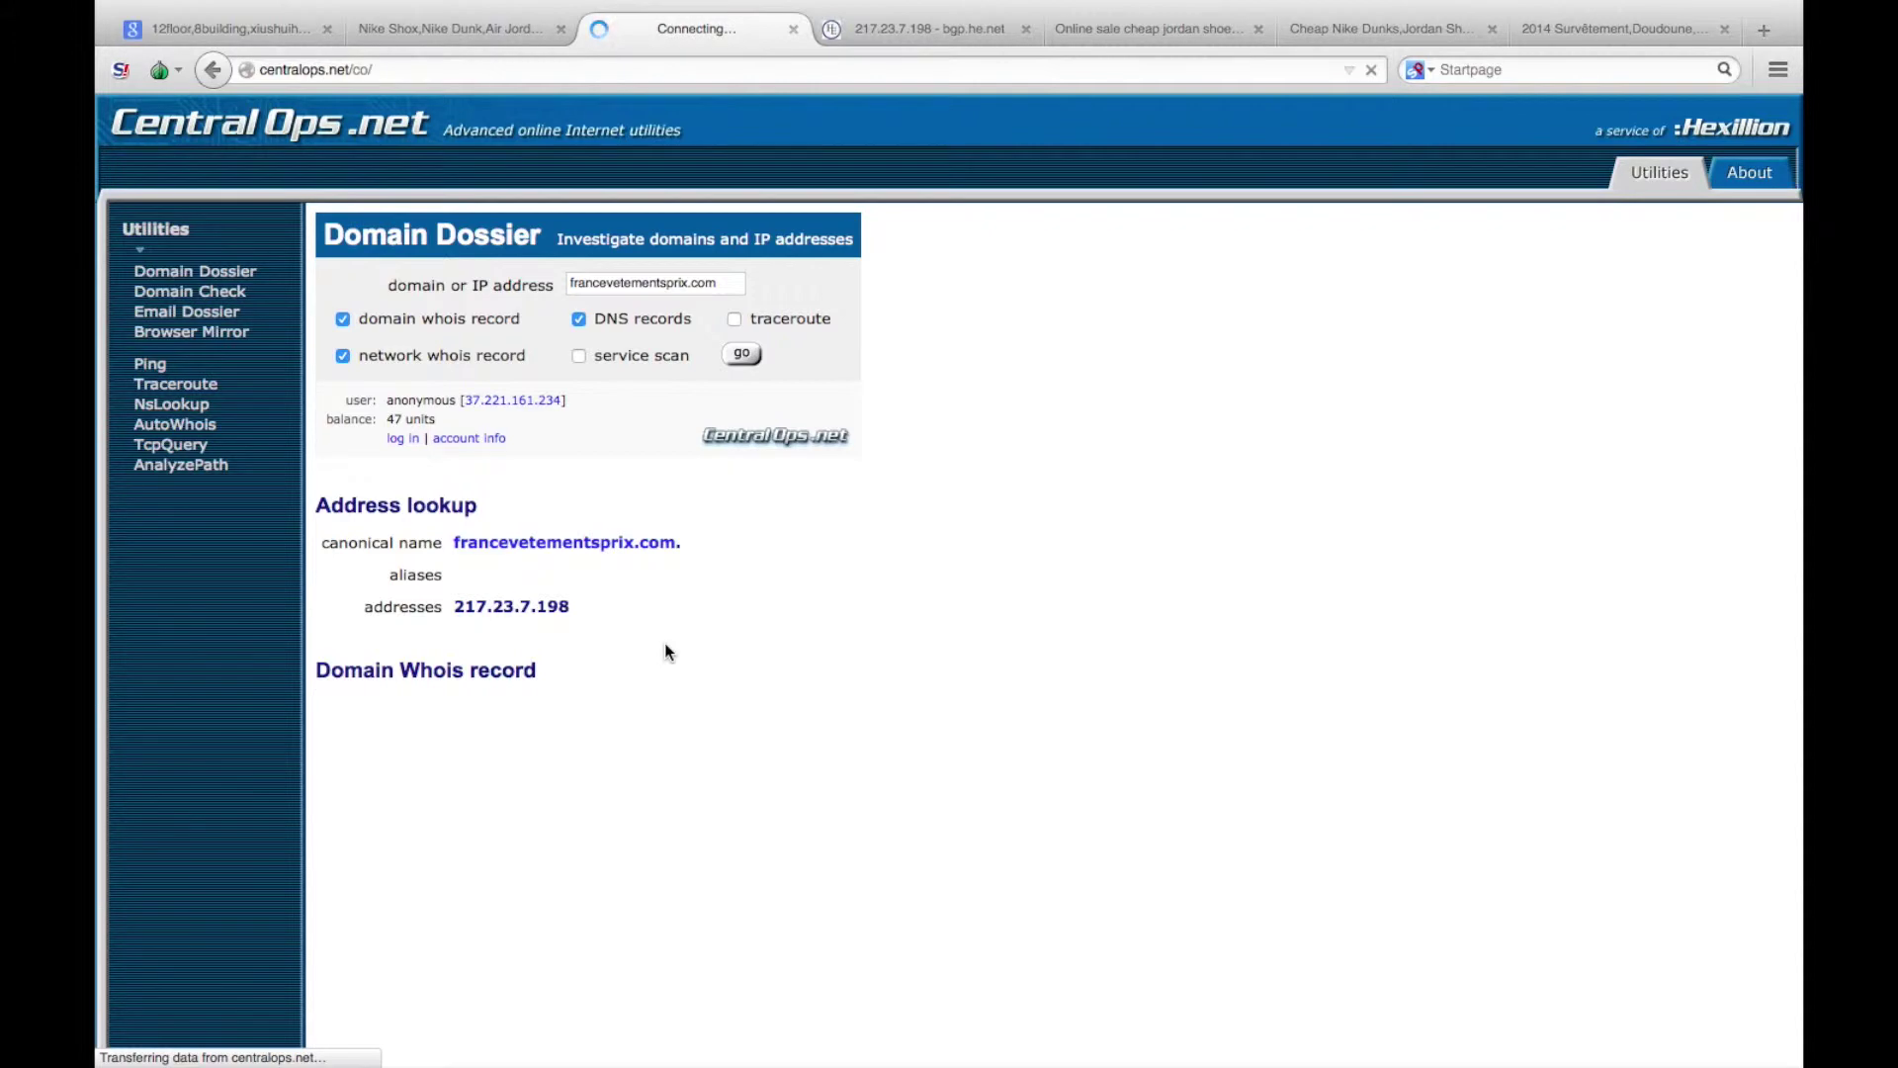
scroll(664, 643, "down", 10)
scroll(666, 644, "down", 3)
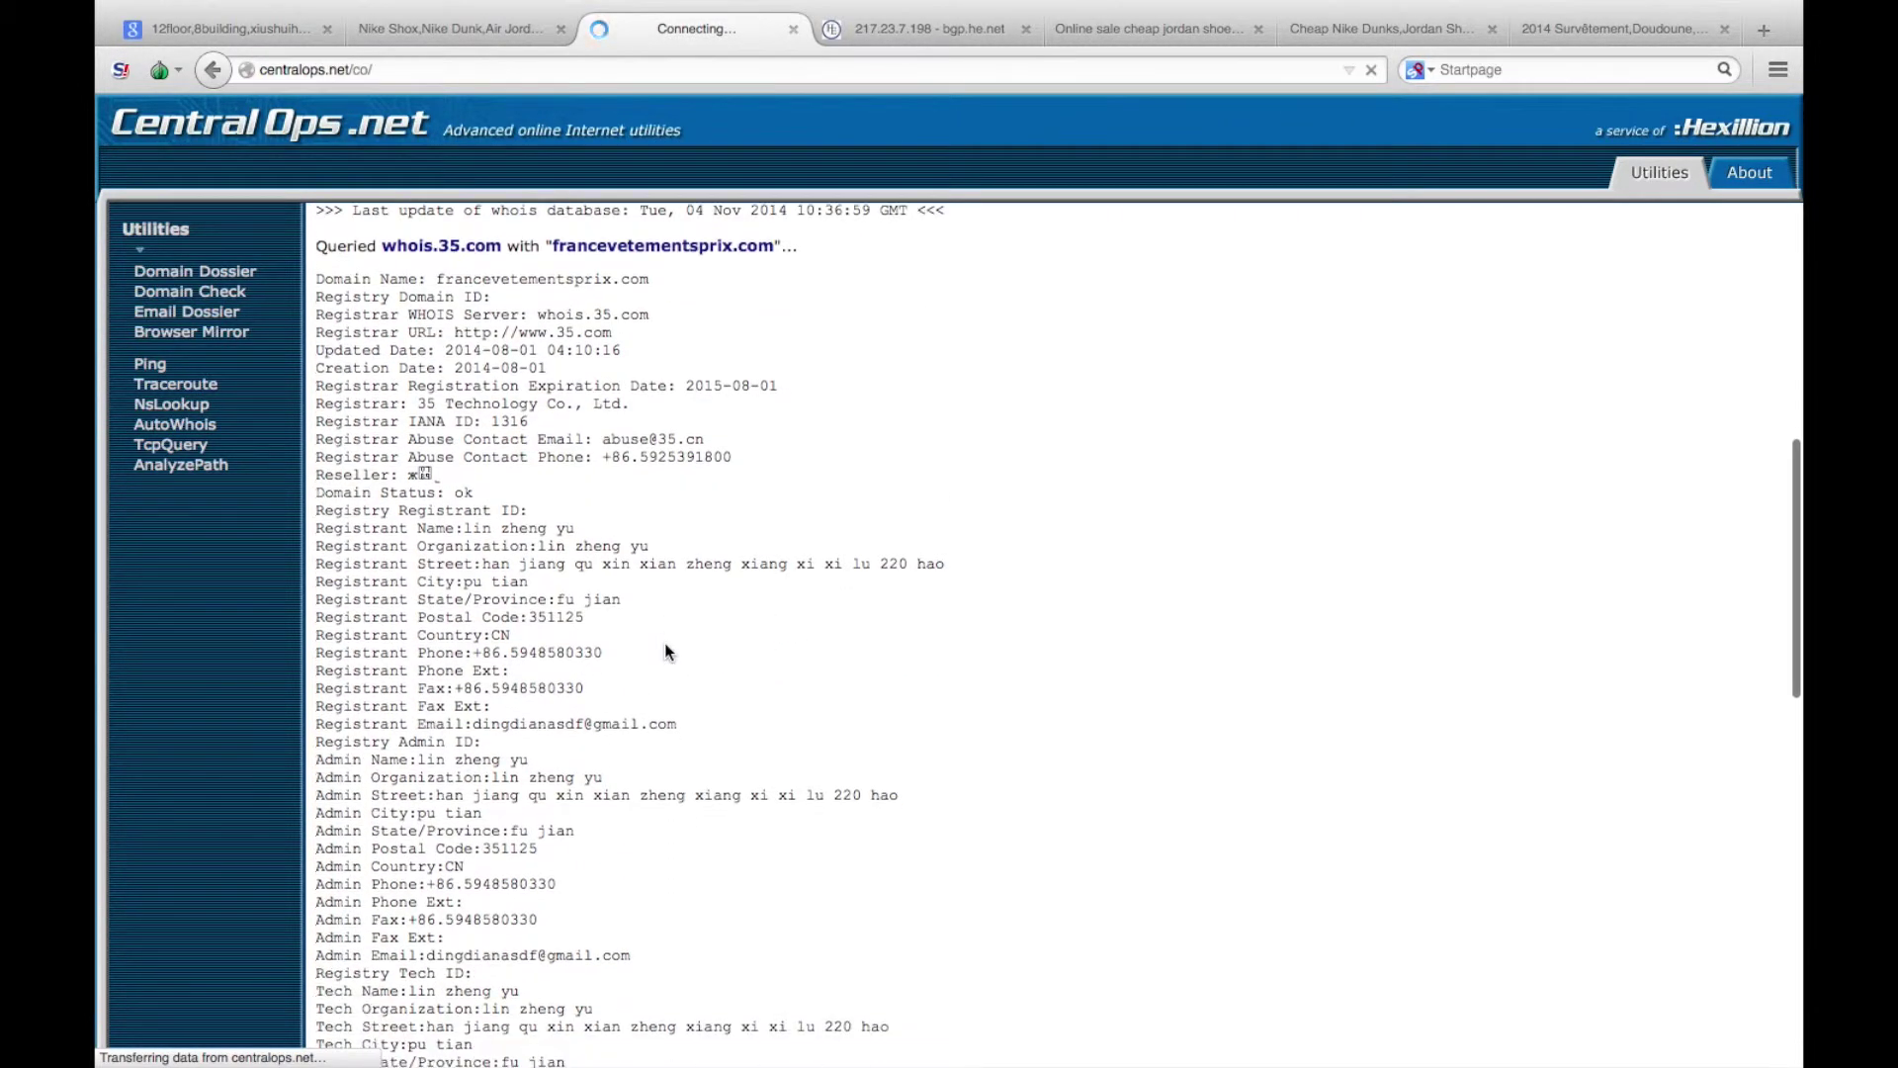
left_click_drag(692, 658, 474, 661)
key("super+c")
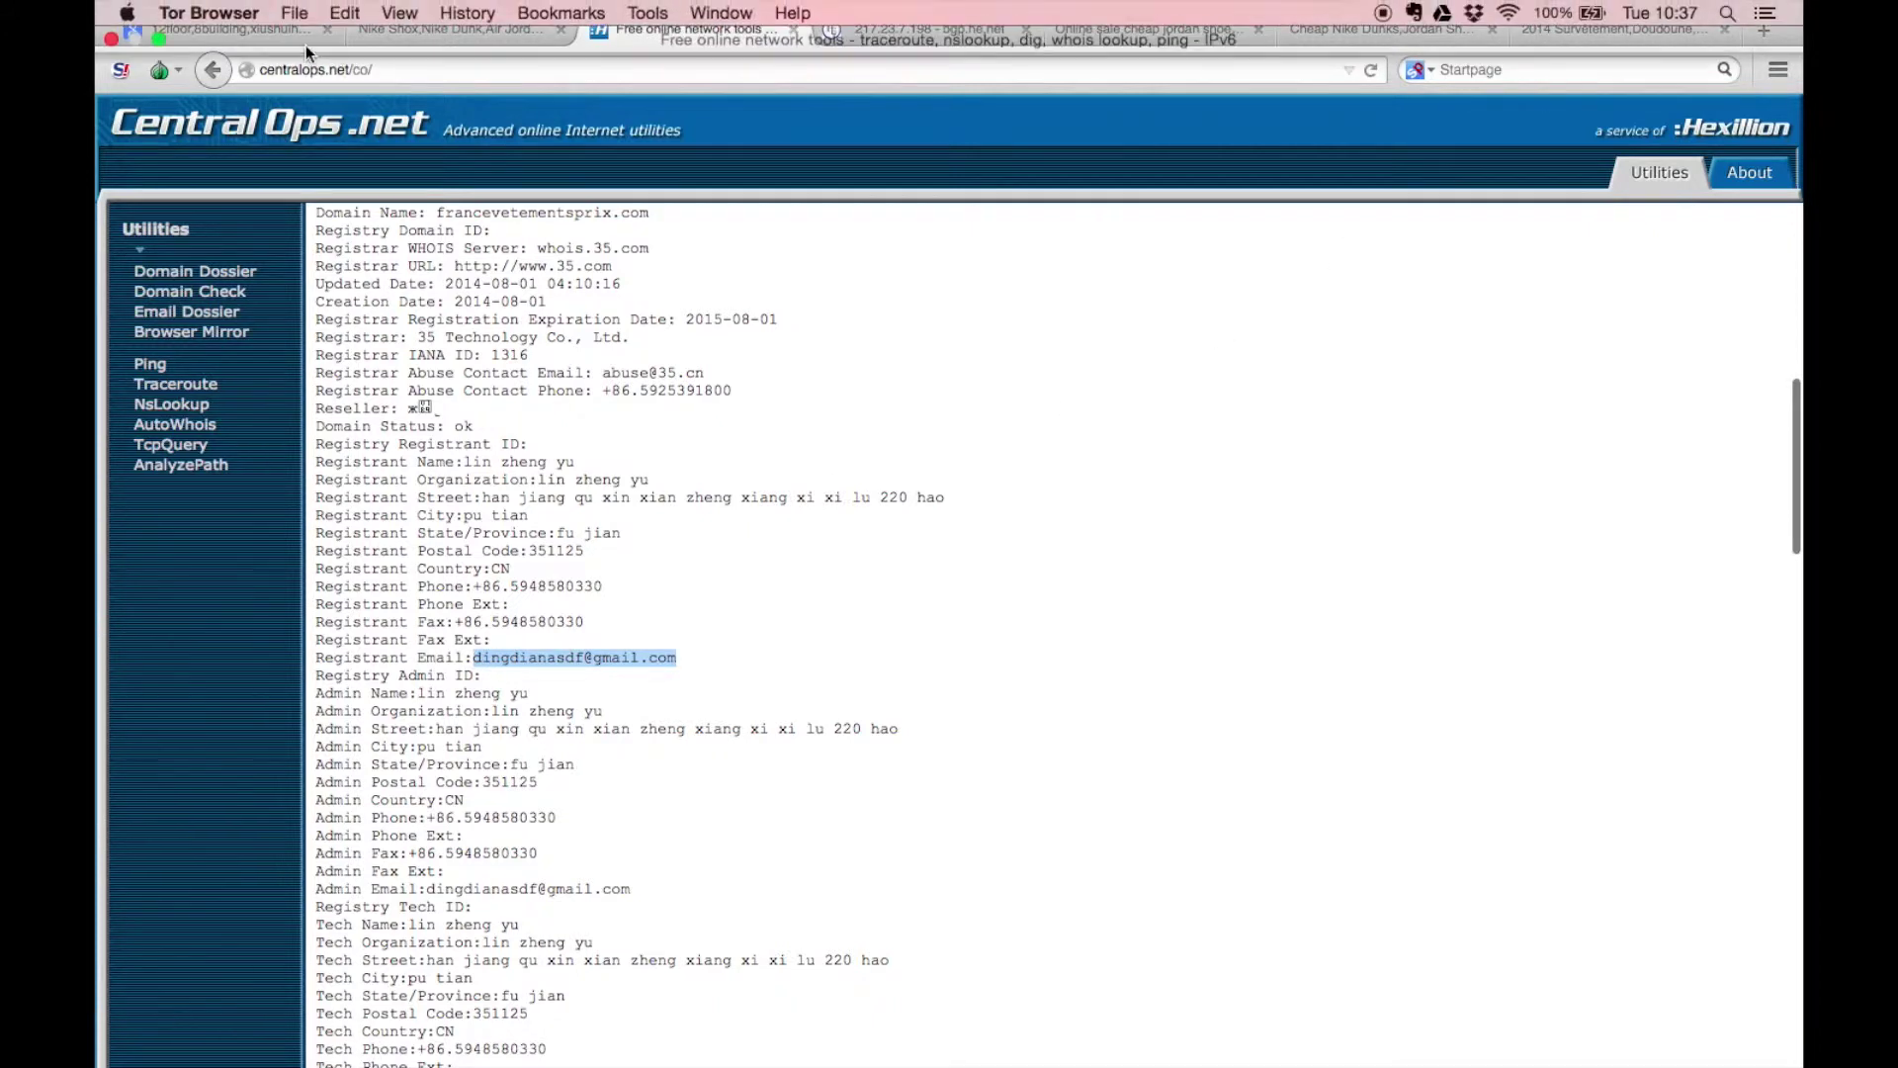
Replace the Google query with the registrant's e-mail and select Zjersey.com among the 9 results
left_click(238, 24)
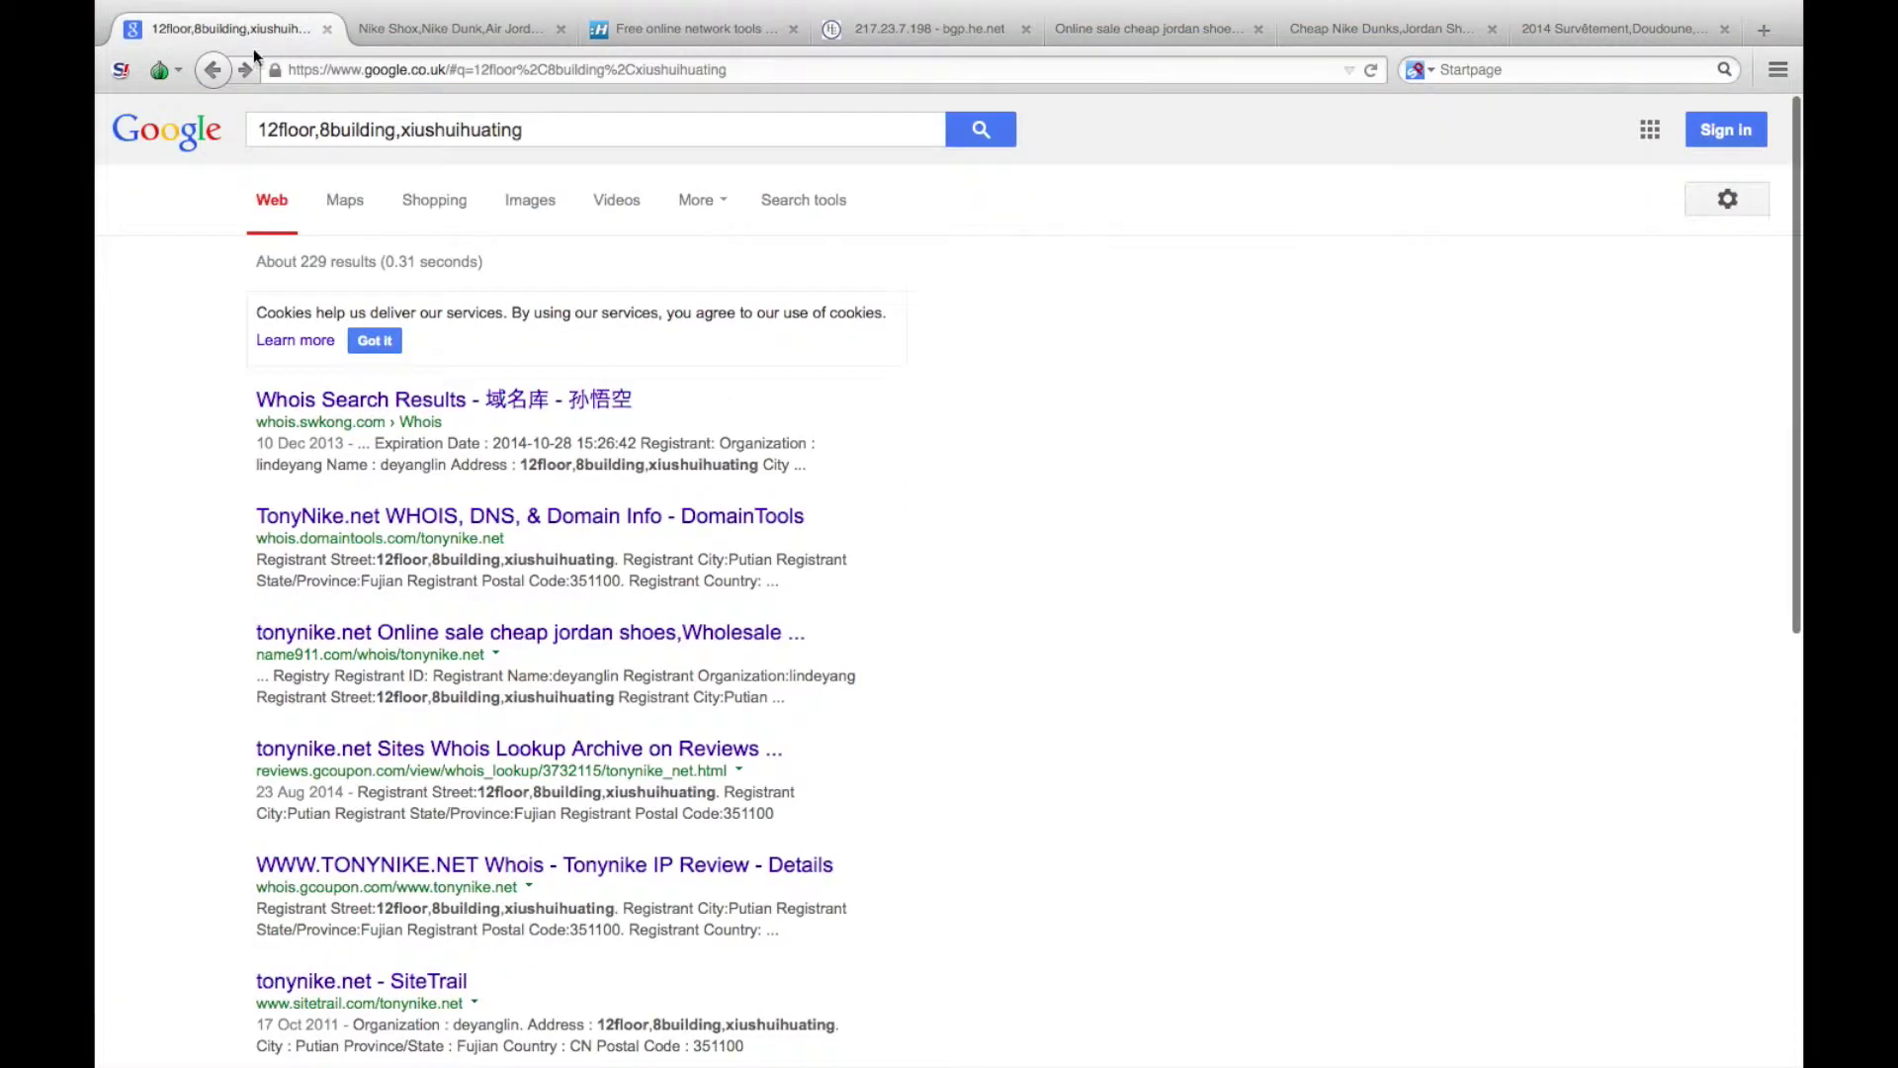
triple_click(547, 122)
key("super+v")
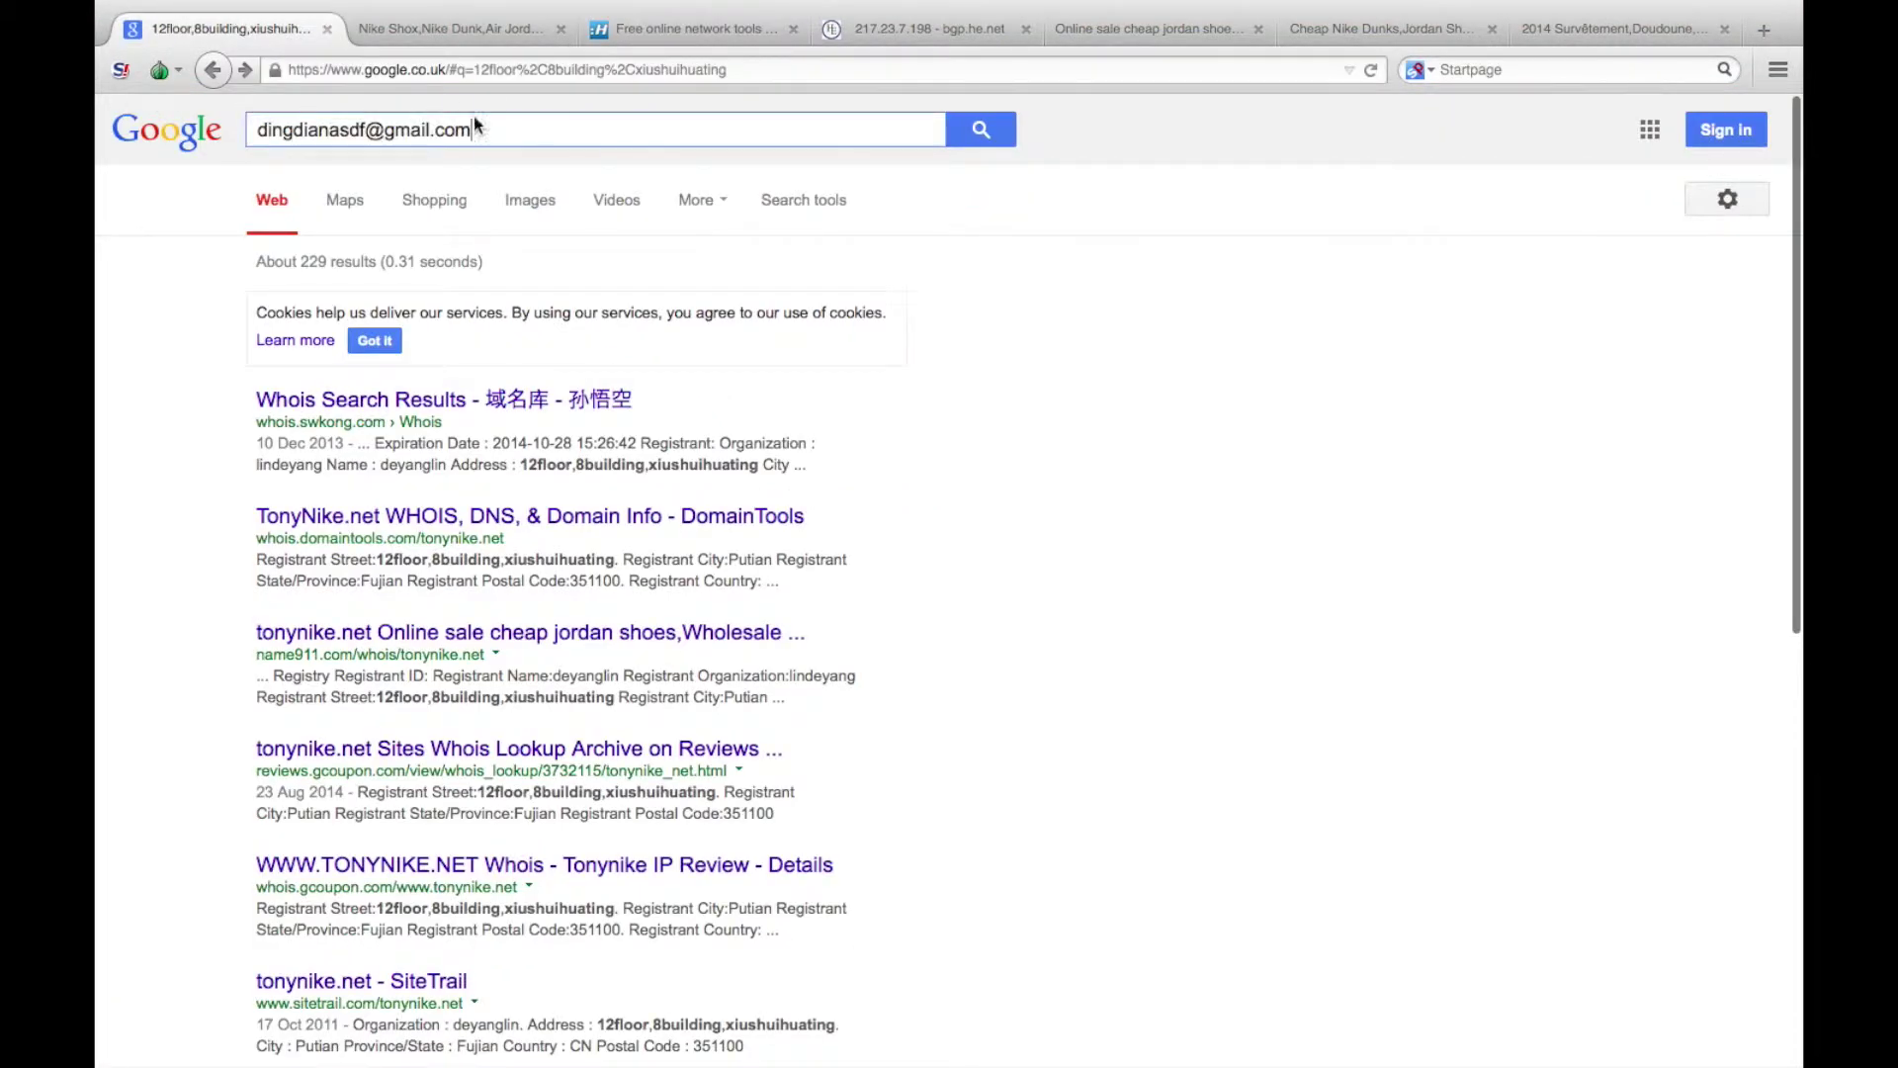
left_click(958, 141)
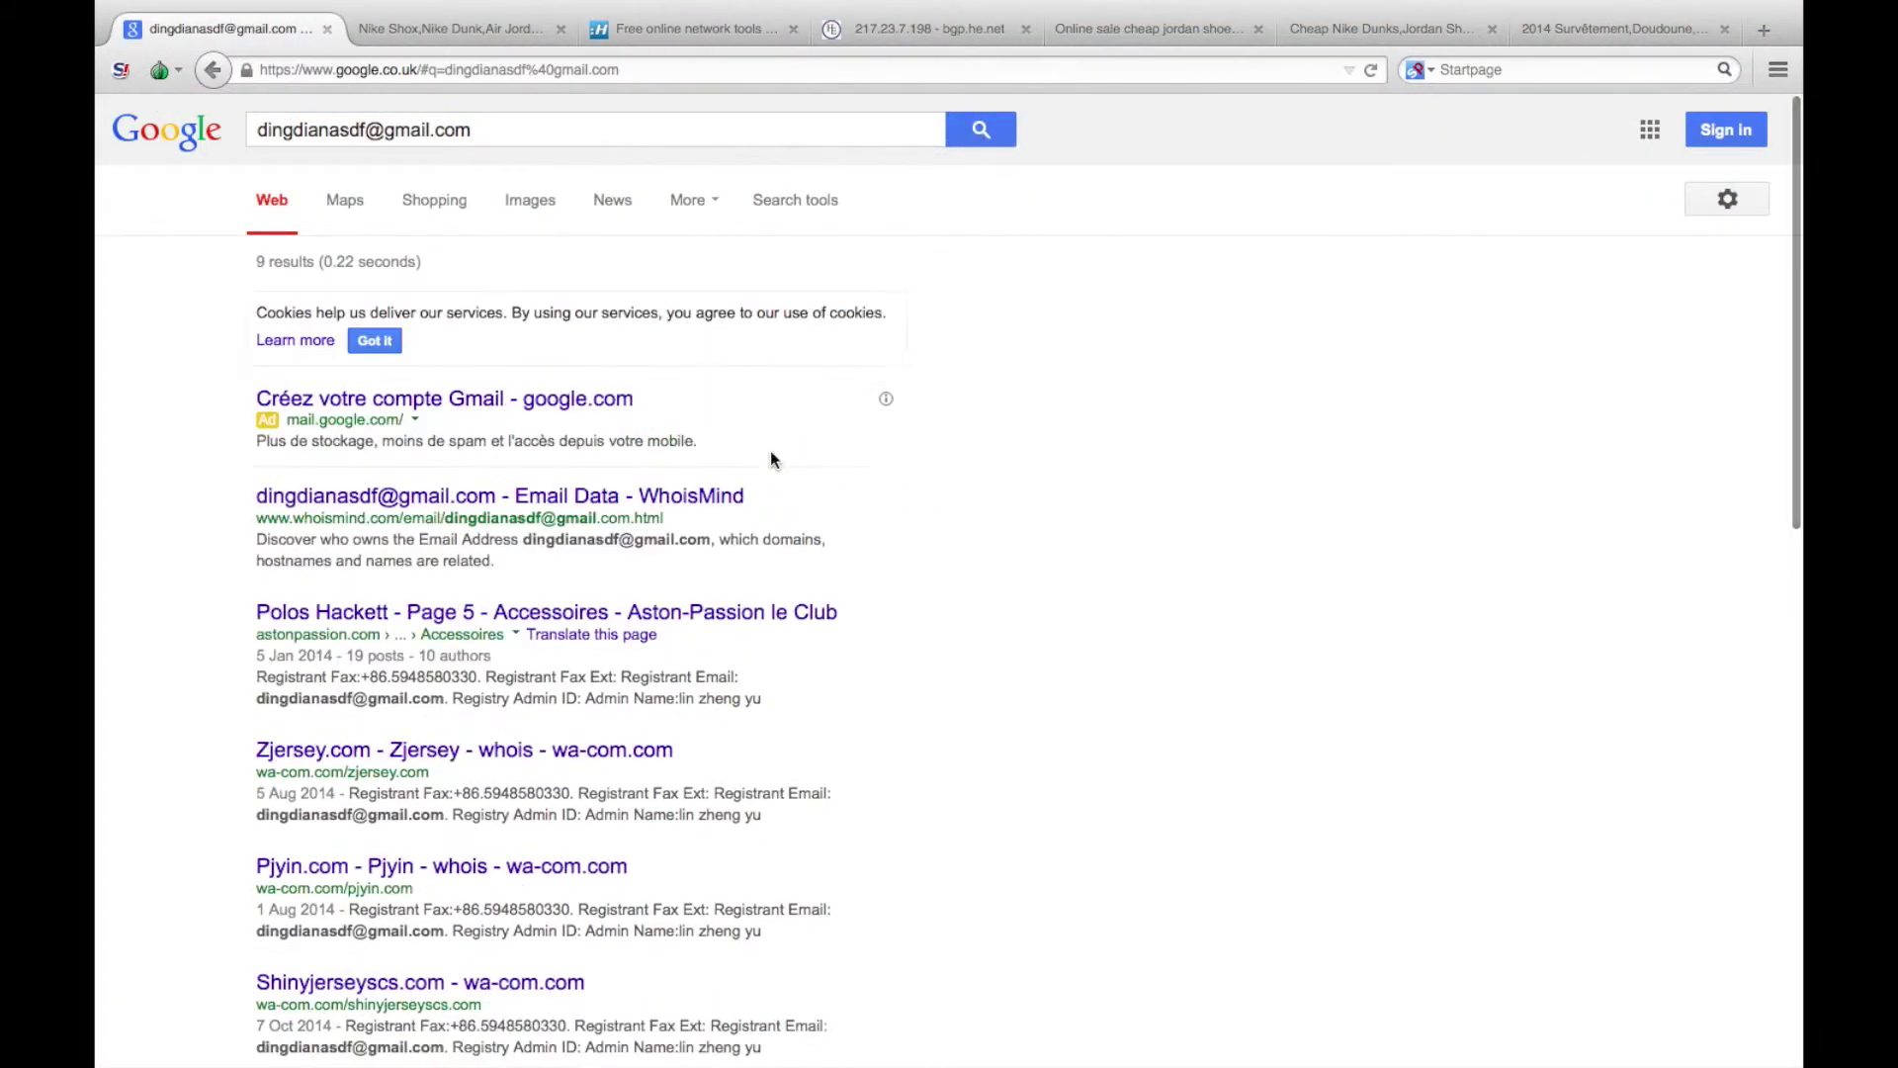
scroll(900, 653, "down", 3)
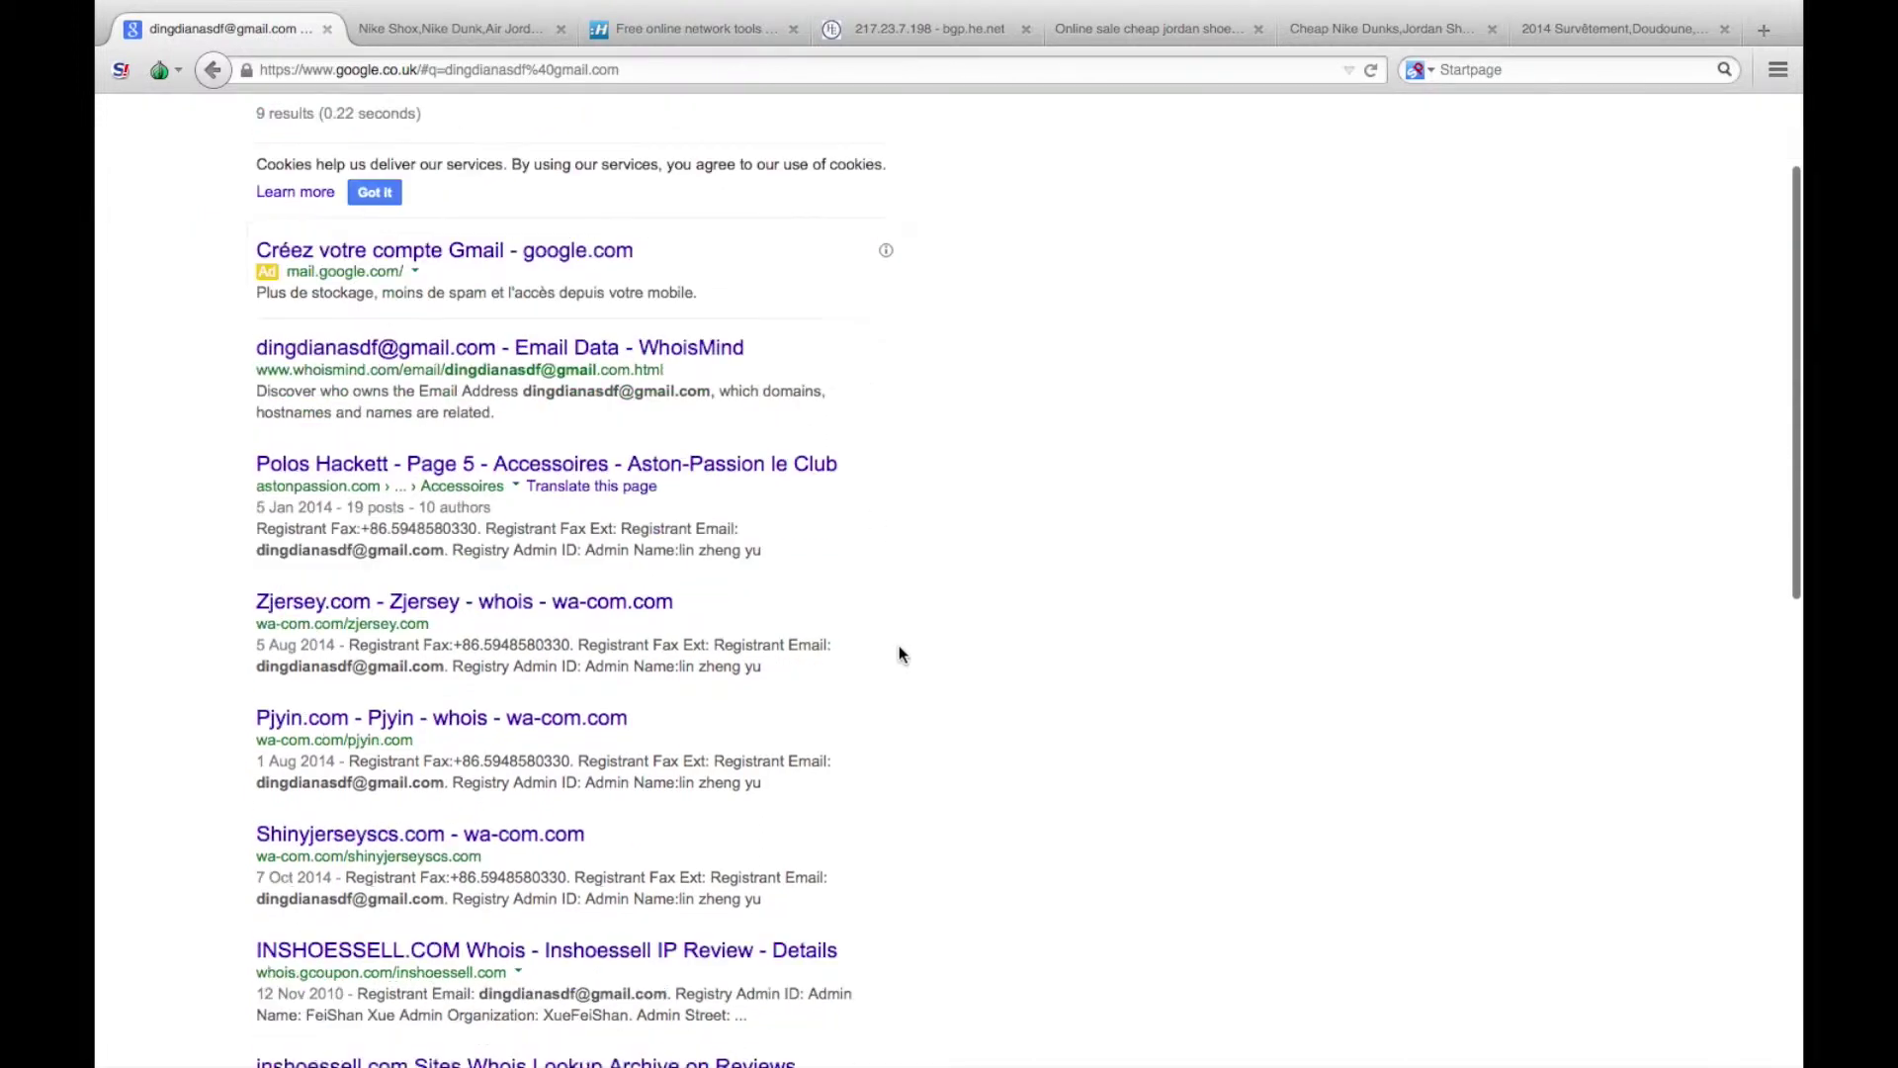
scroll(899, 644, "down", 1)
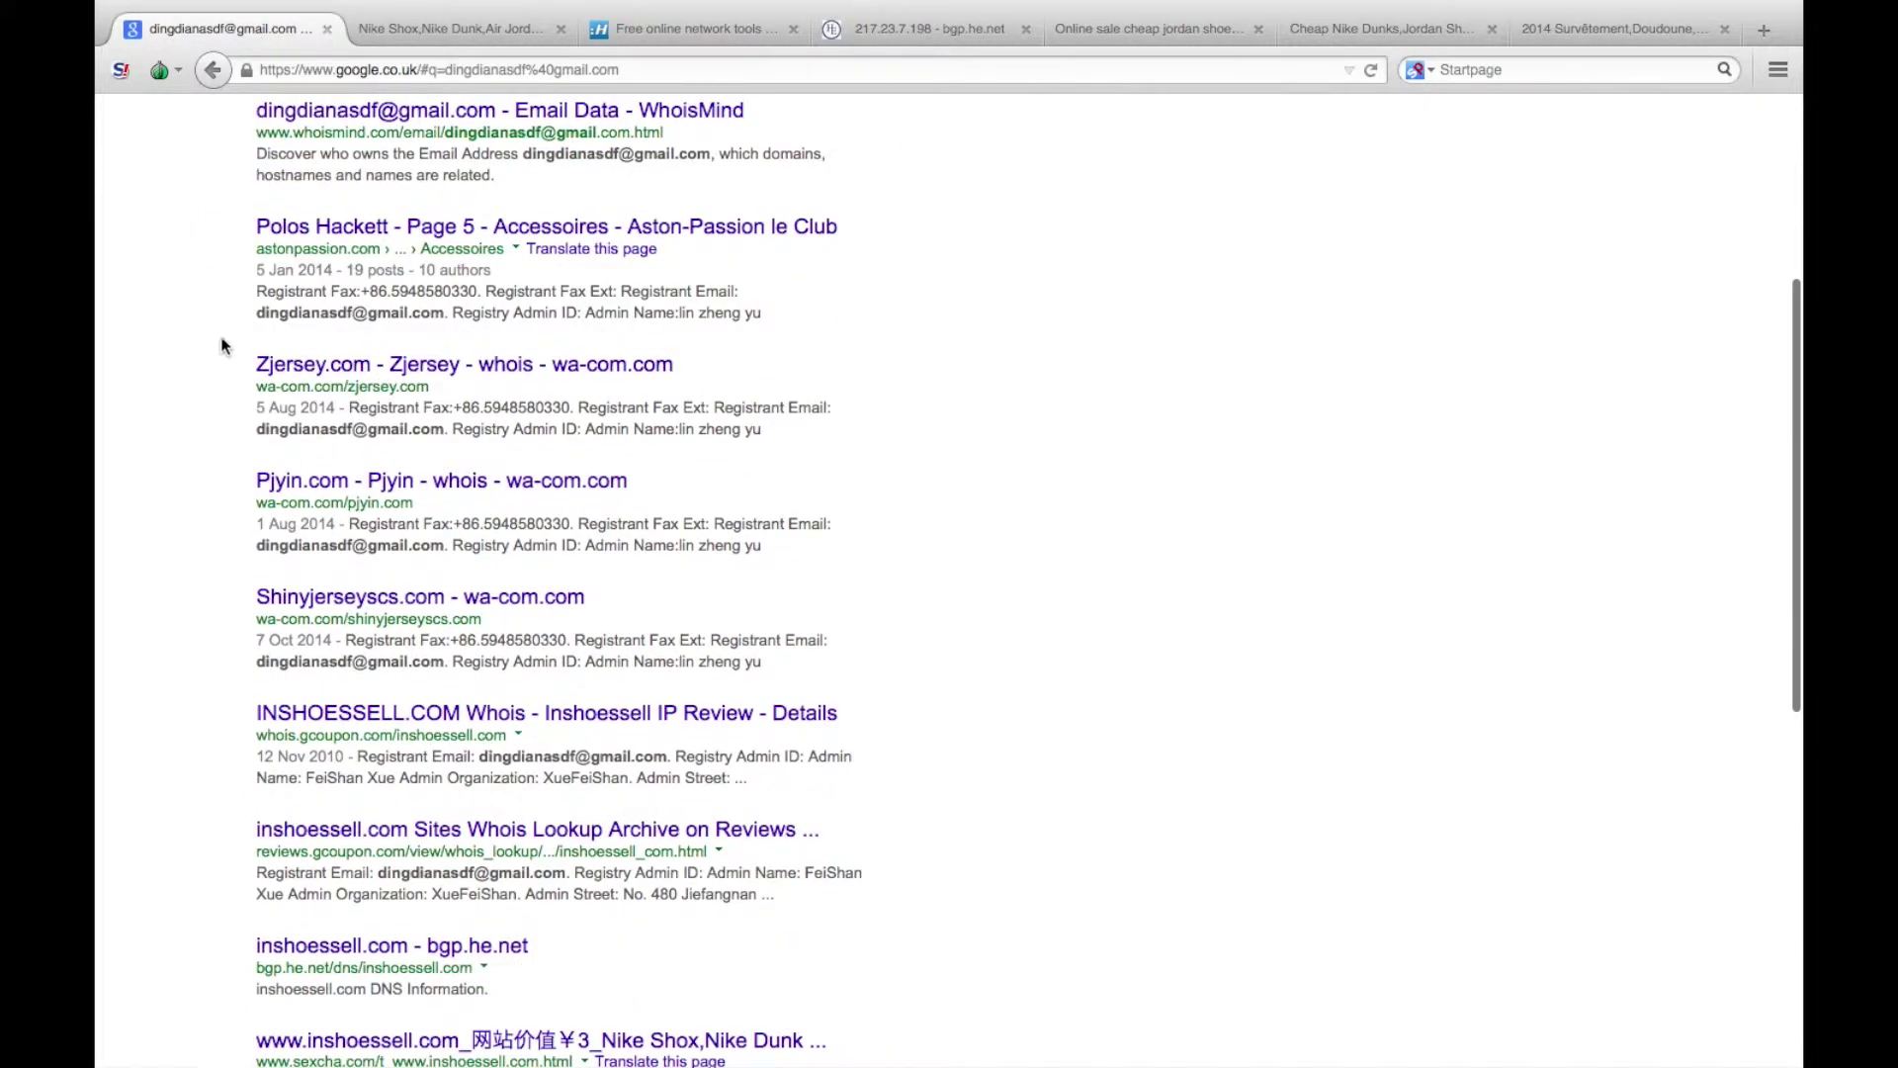
left_click_drag(250, 366, 365, 374)
key("super+c")
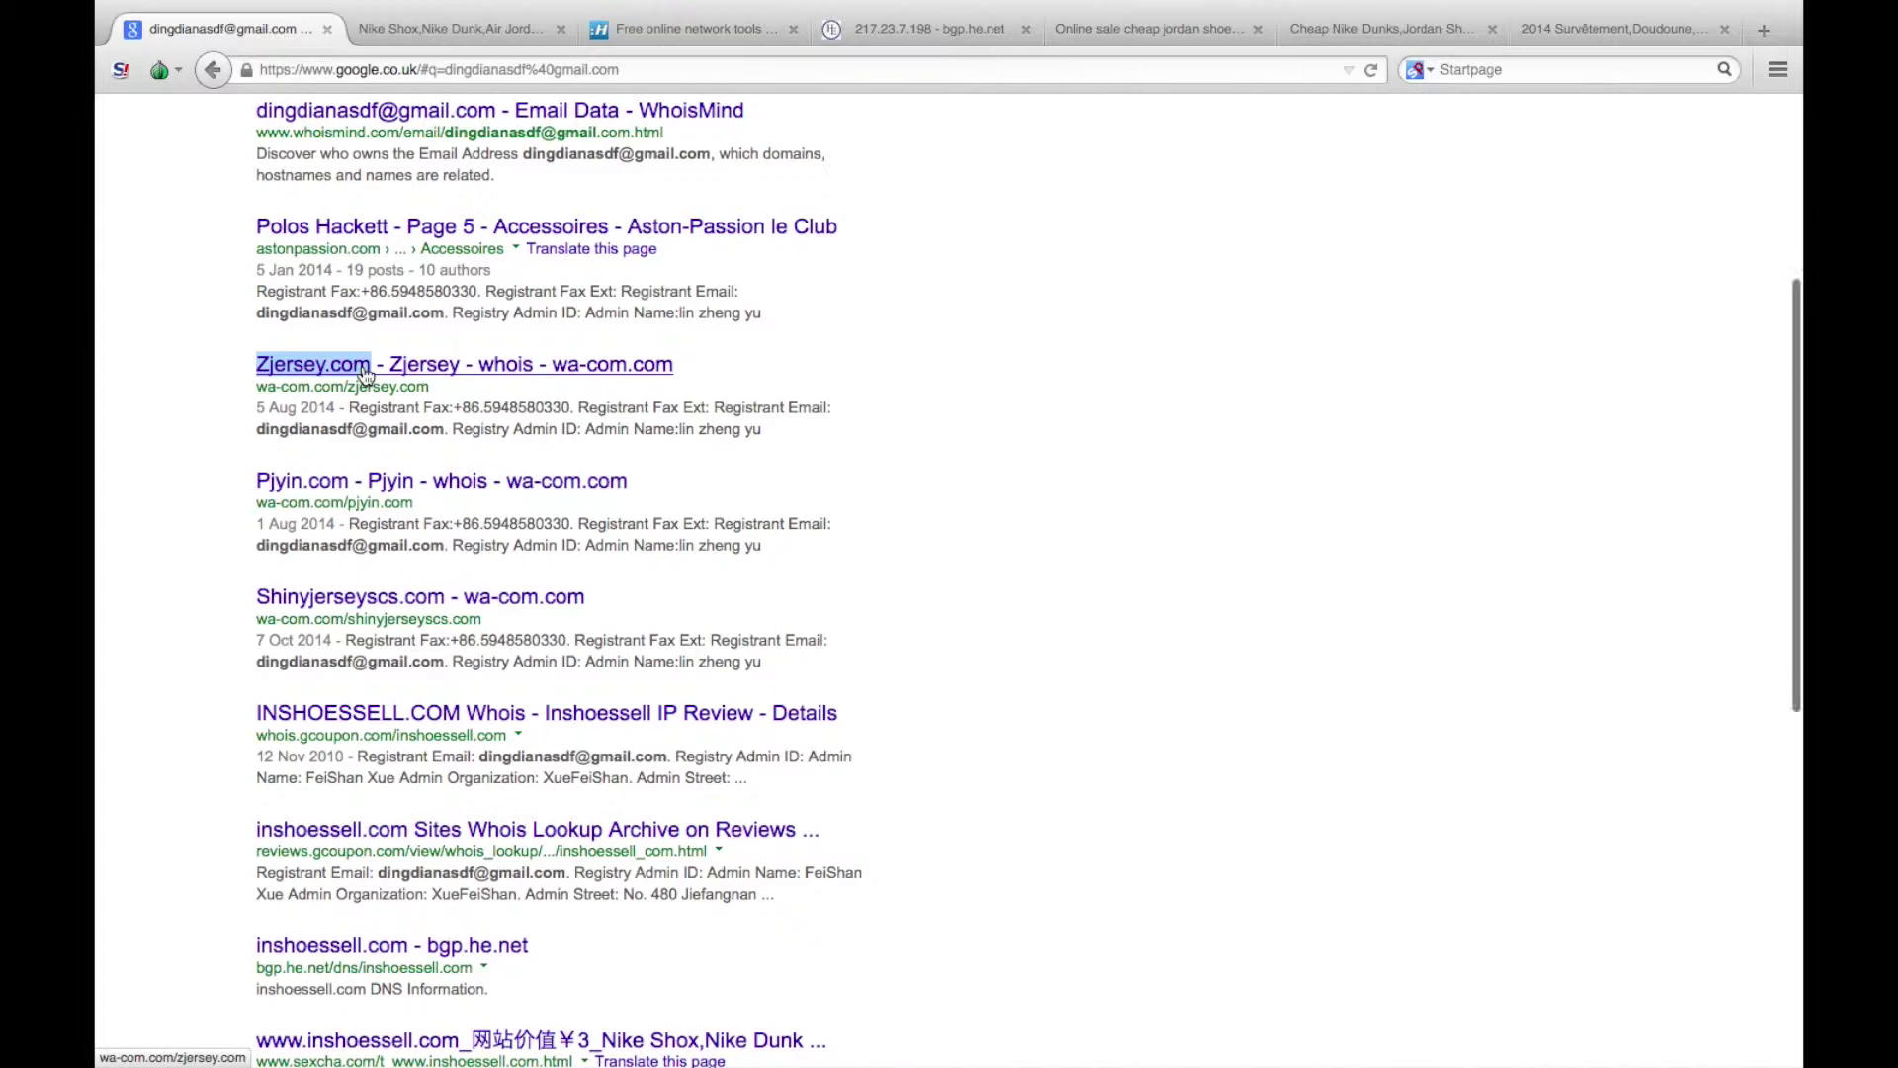
Load Zjersey.com in the tonynike.net tab
left_click(888, 28)
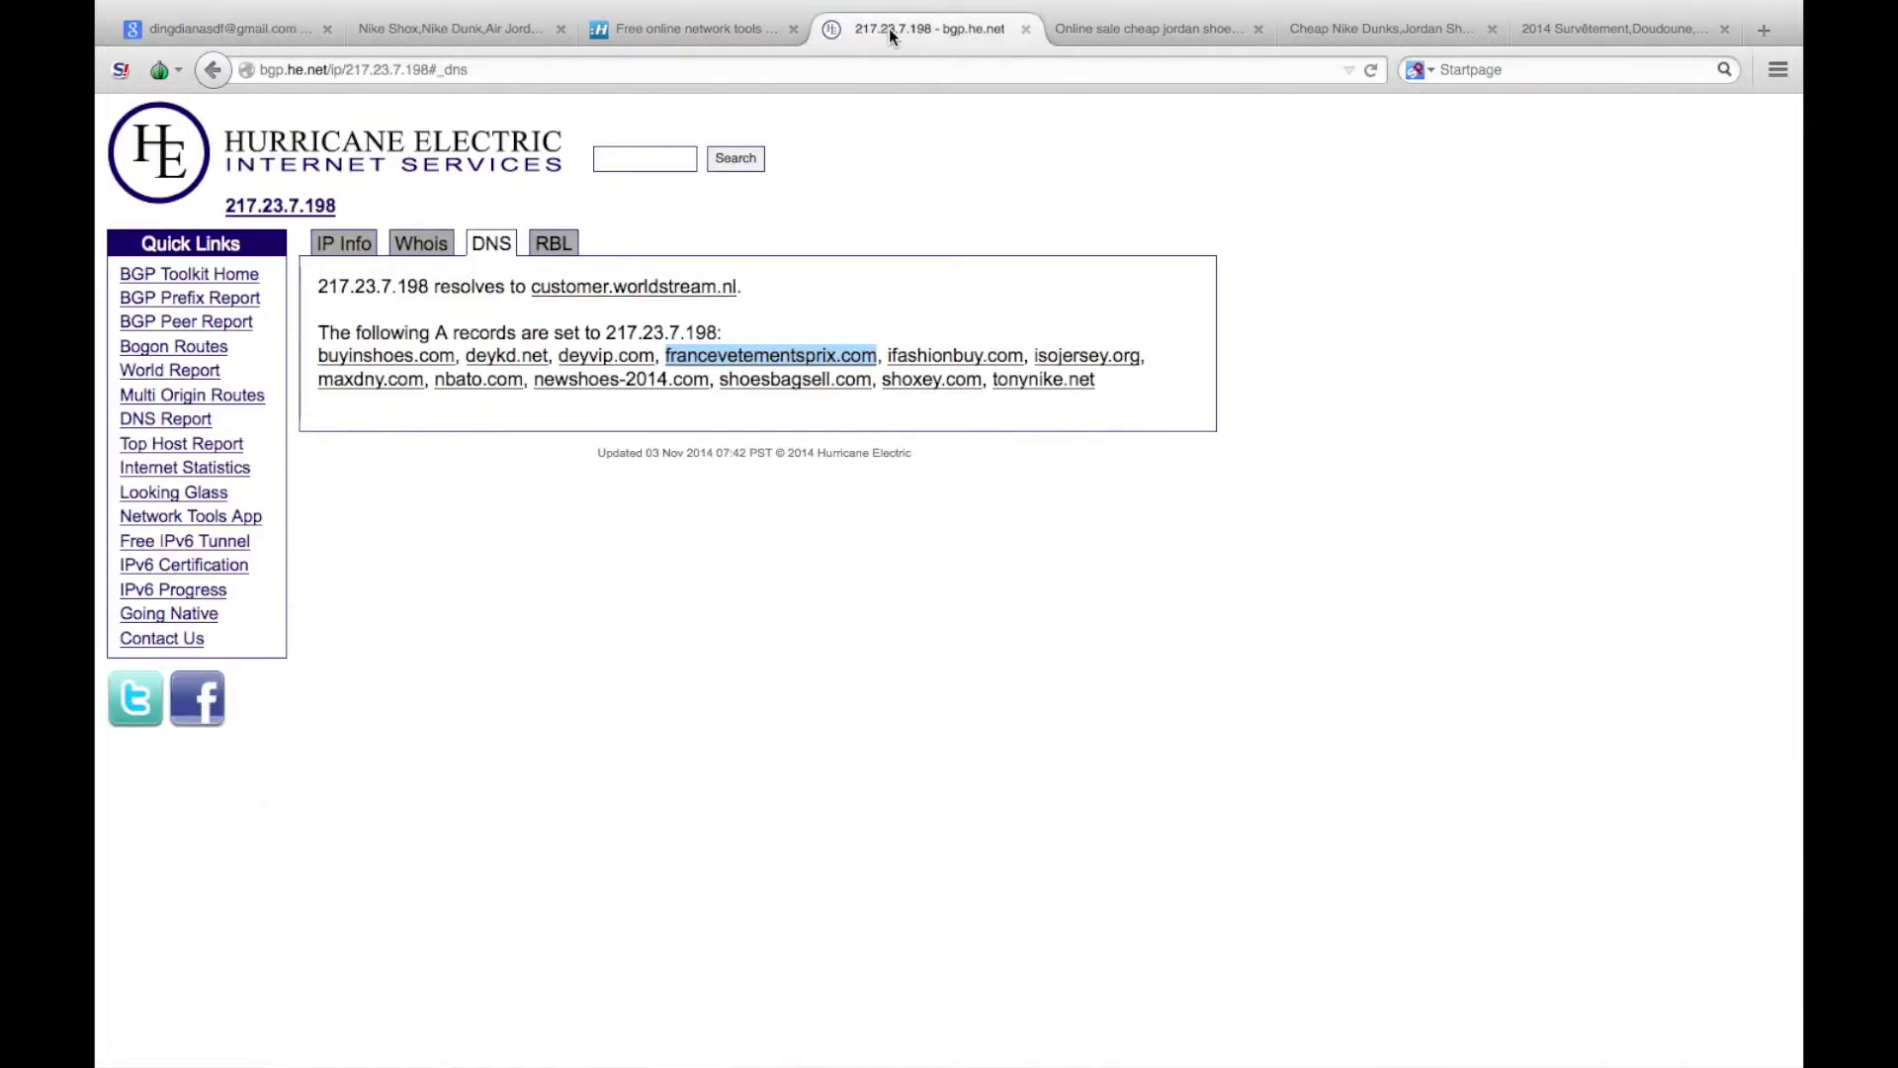
left_click(1094, 36)
key("super+l")
key("super+v")
key("Return")
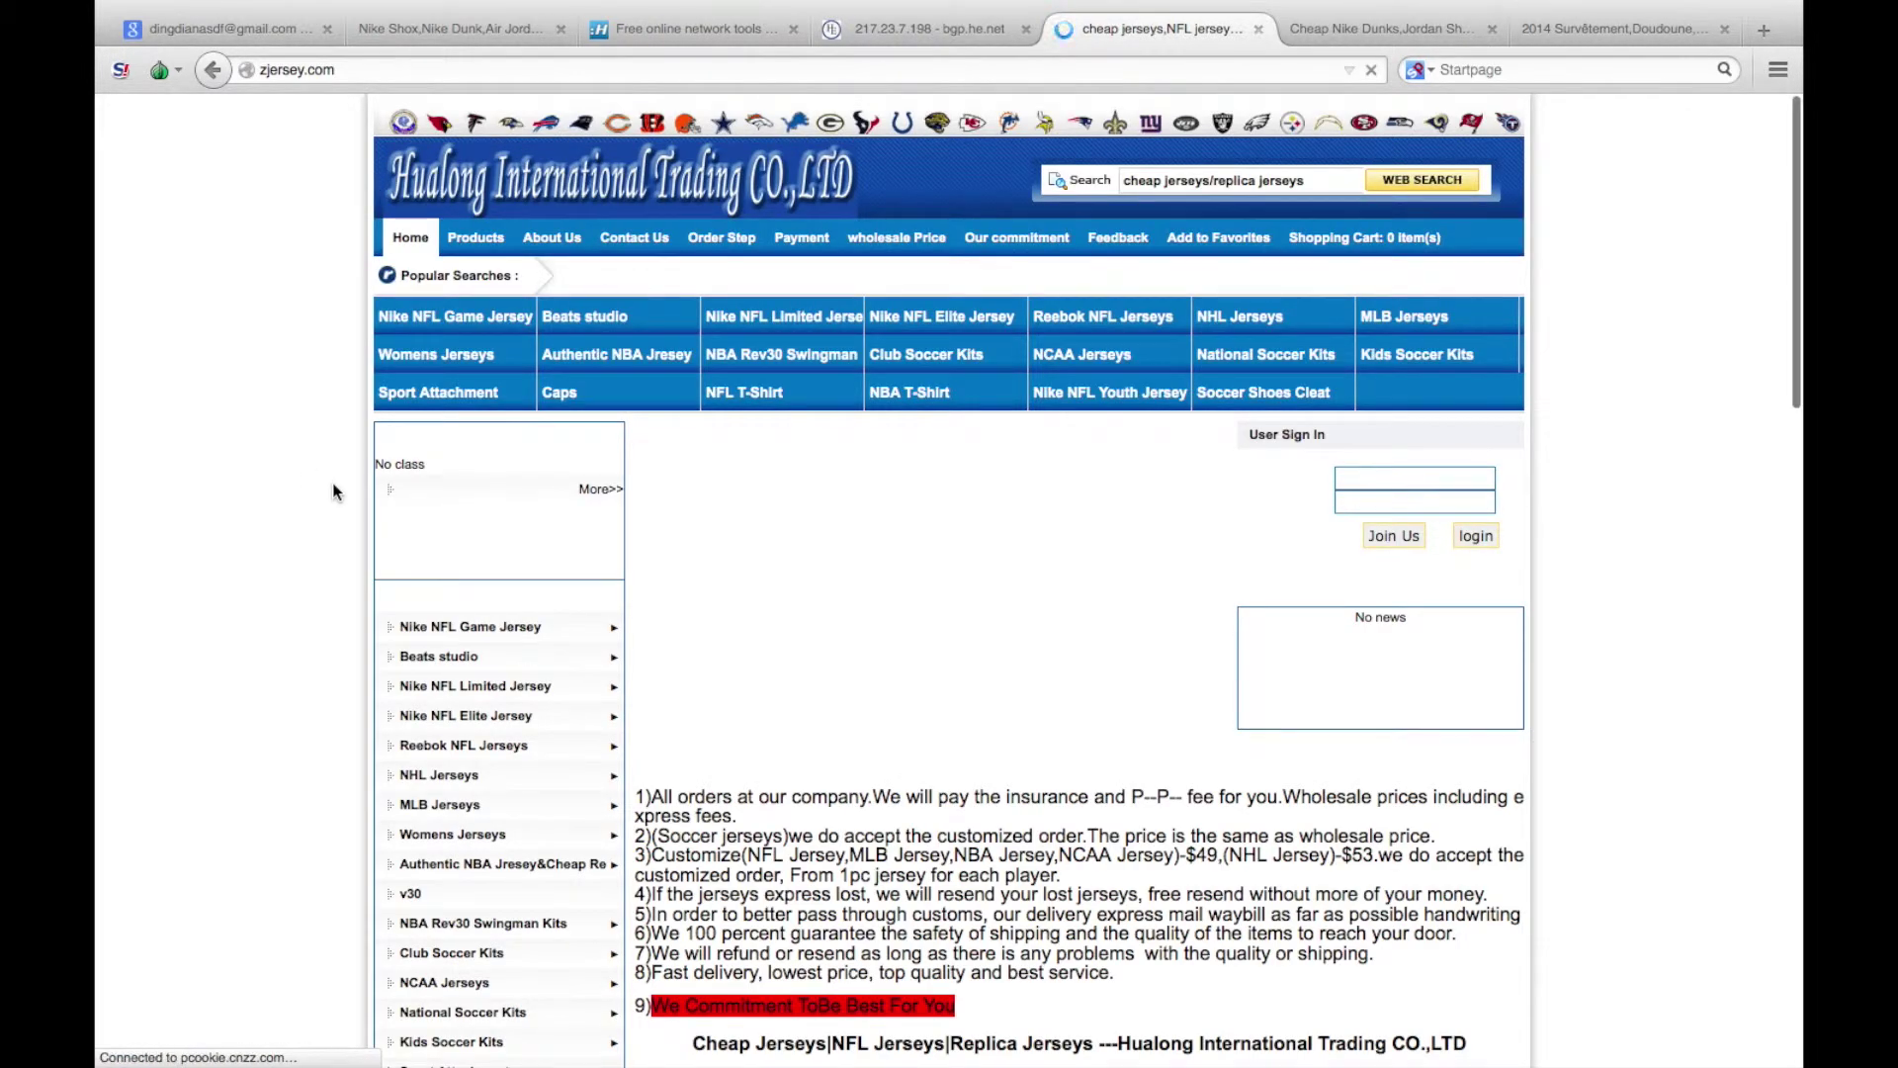
Pick ifashionbuy.com from the 217.23.7.198 domain list and load it in the jersey store tab
left_click(929, 30)
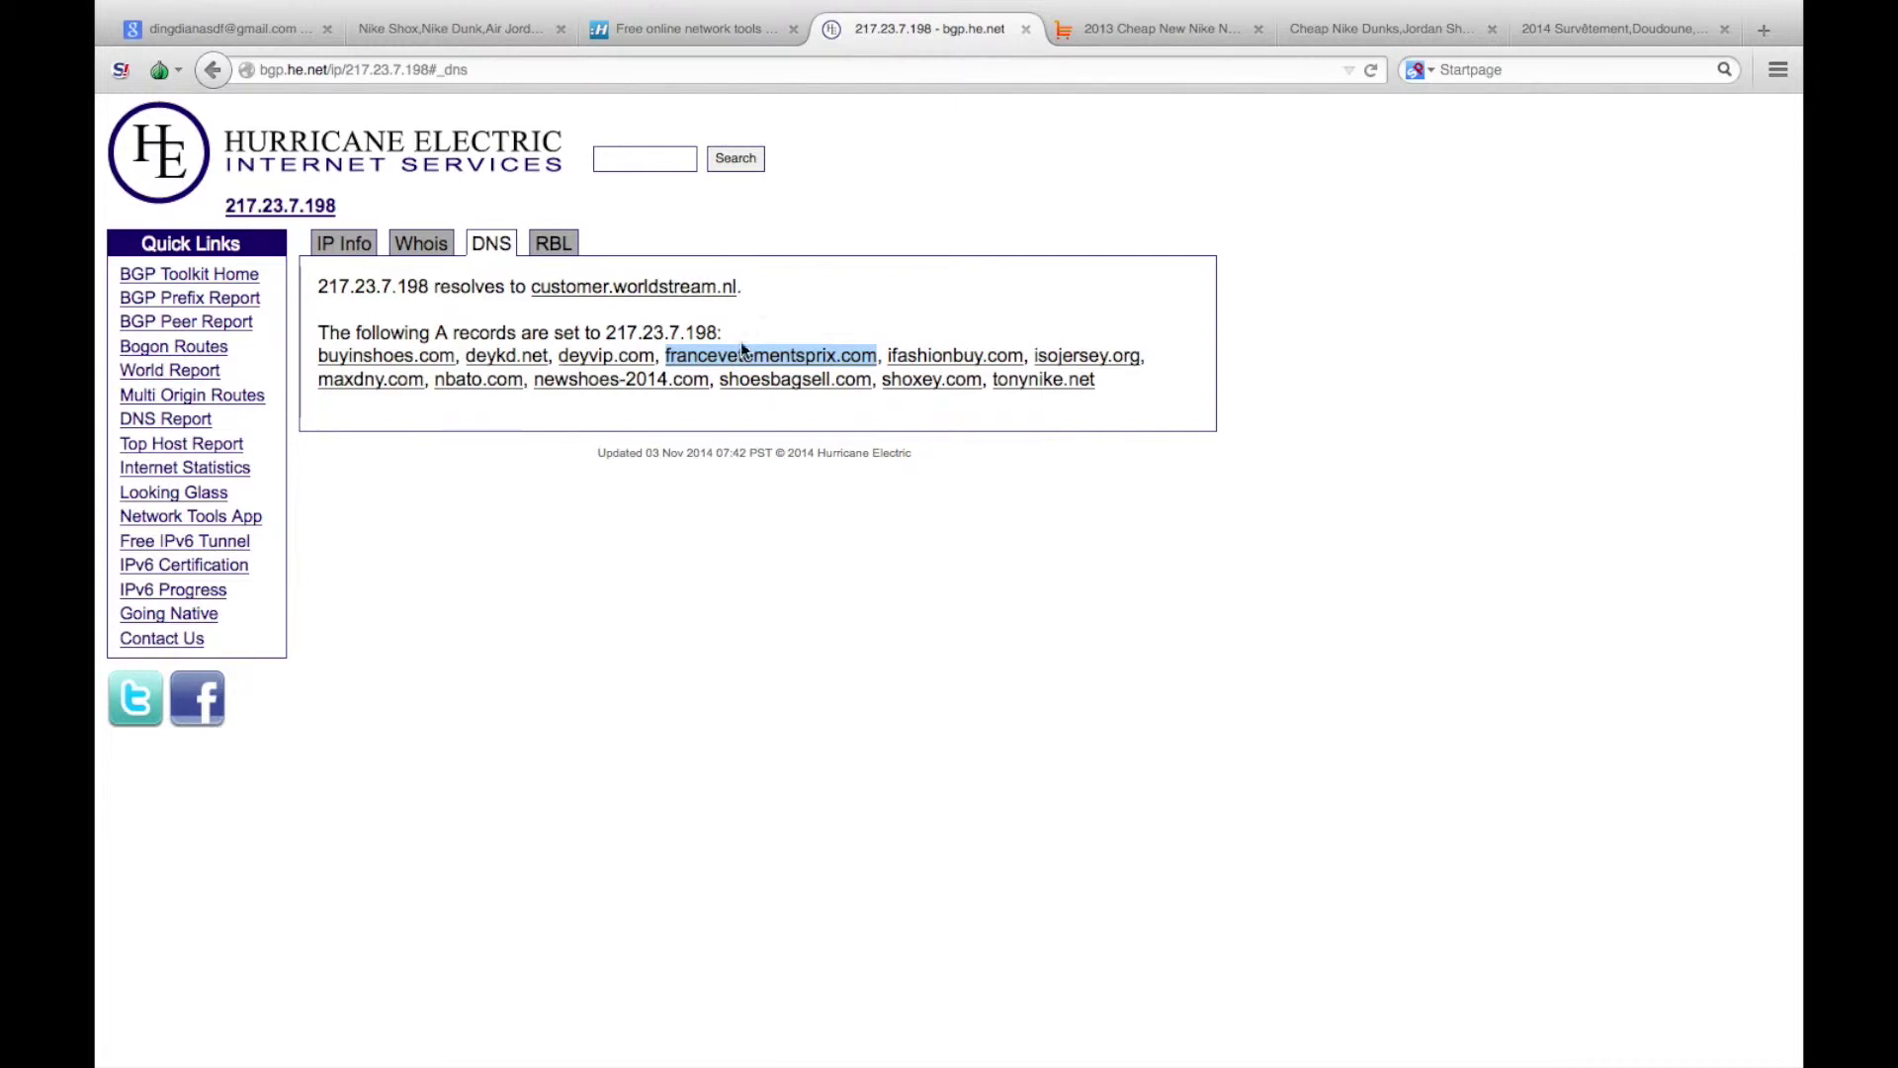
left_click(930, 363)
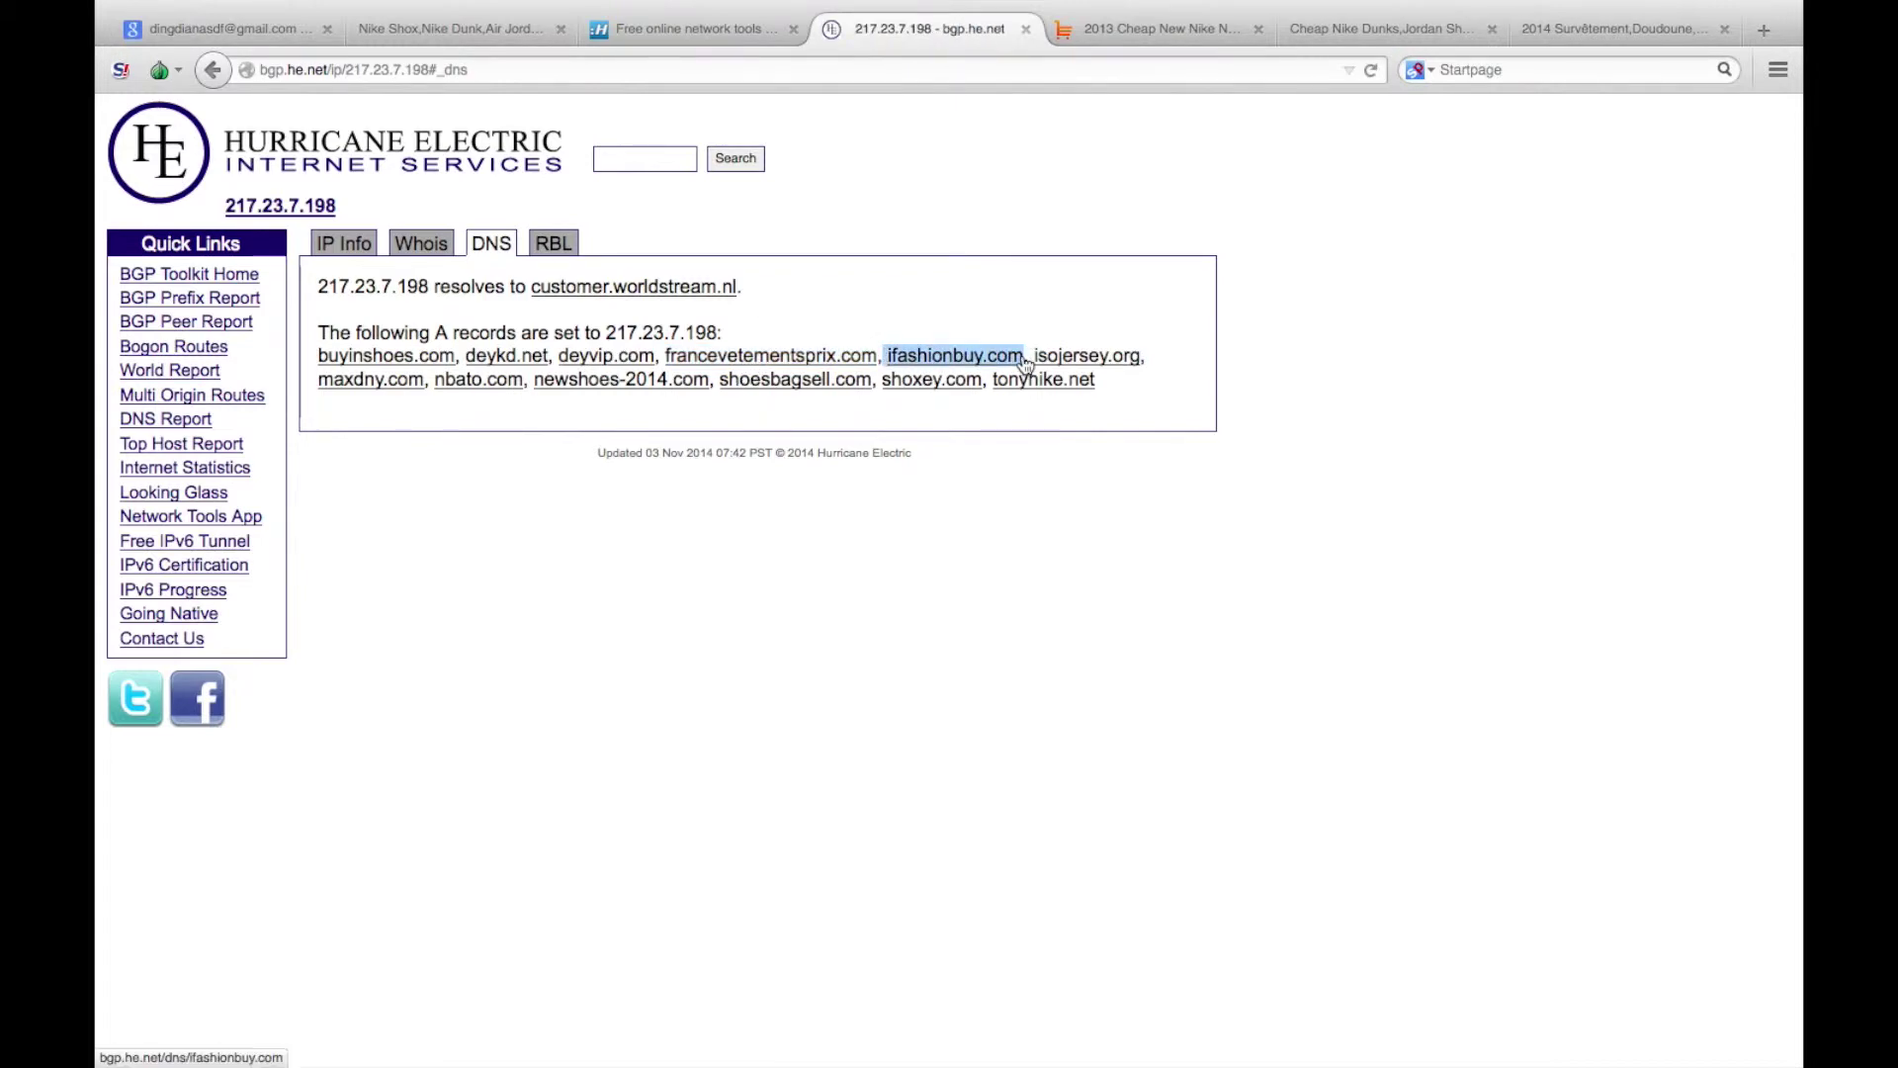
left_click(1141, 30)
left_click(870, 63)
type("ifashionbuy.com")
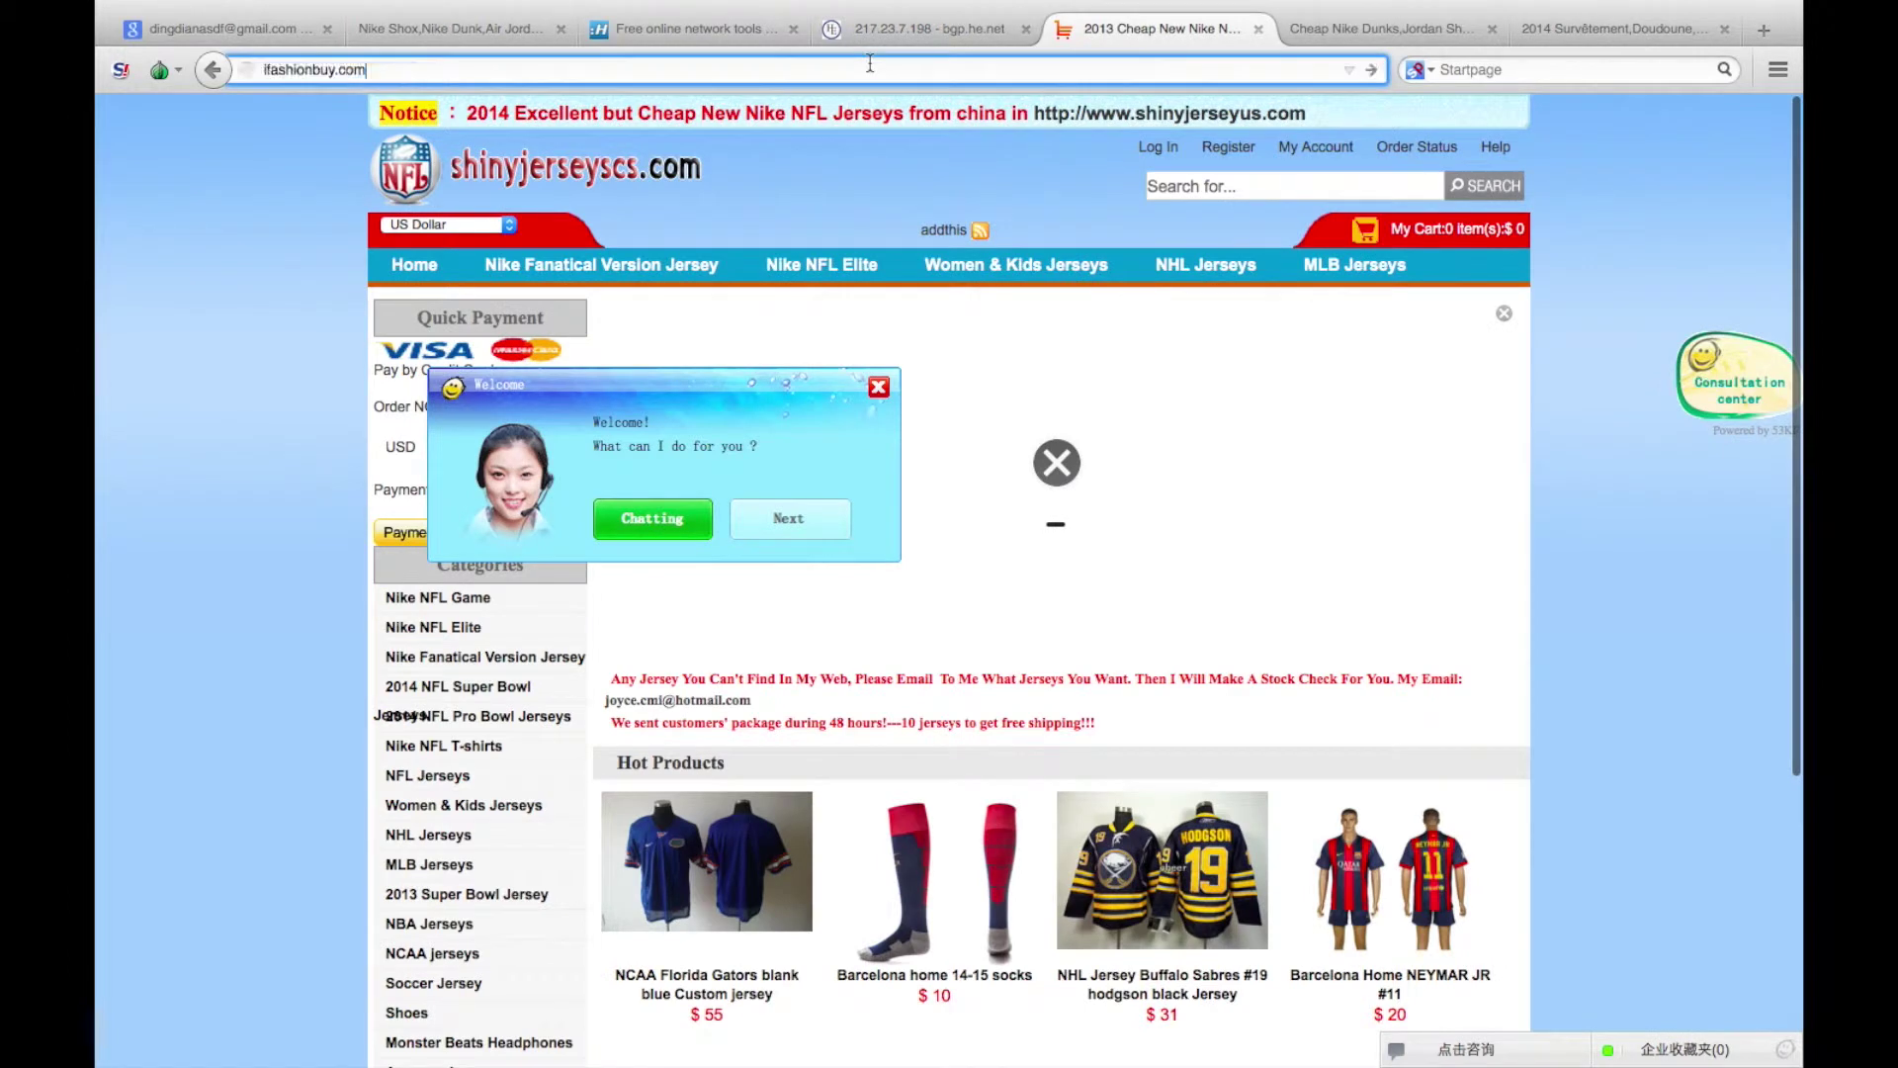
key("Return")
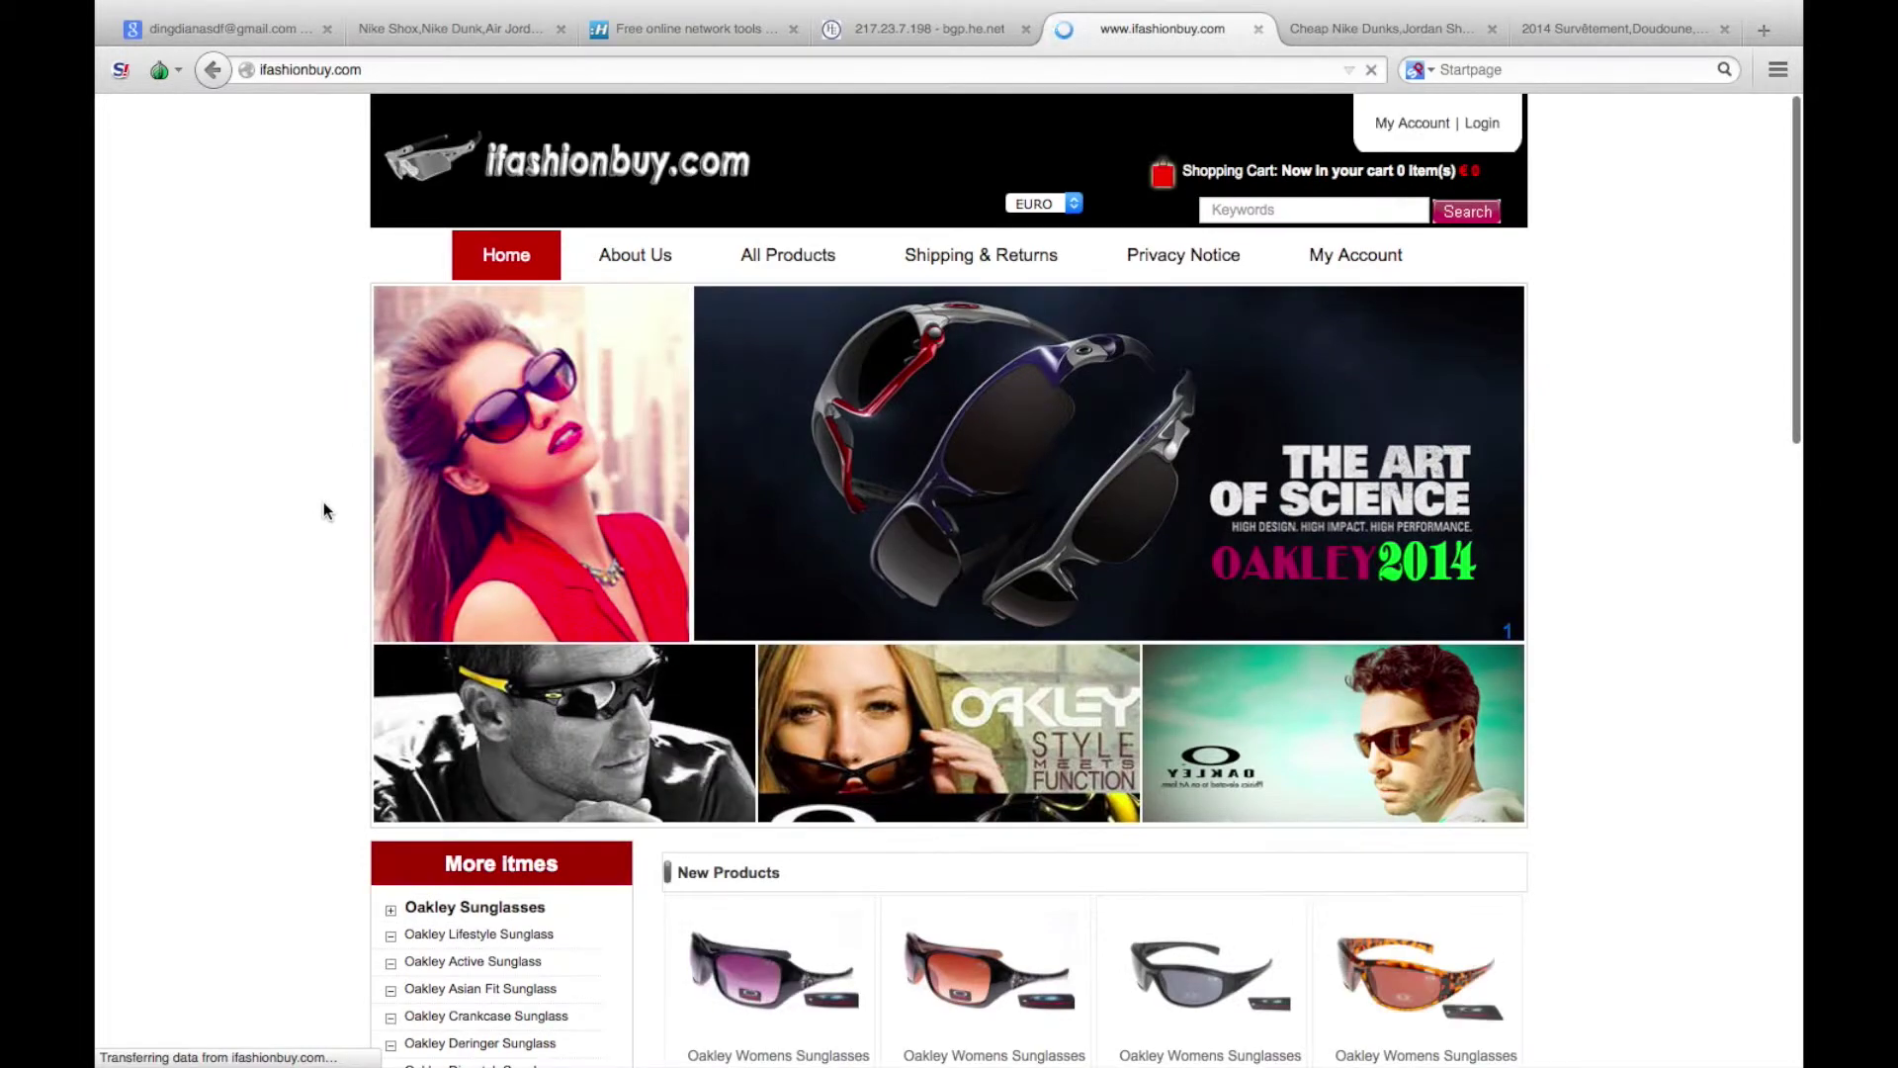
Browse ifashionbuy.com's cheap Oakley sunglasses store
scroll(360, 425, "down", 5)
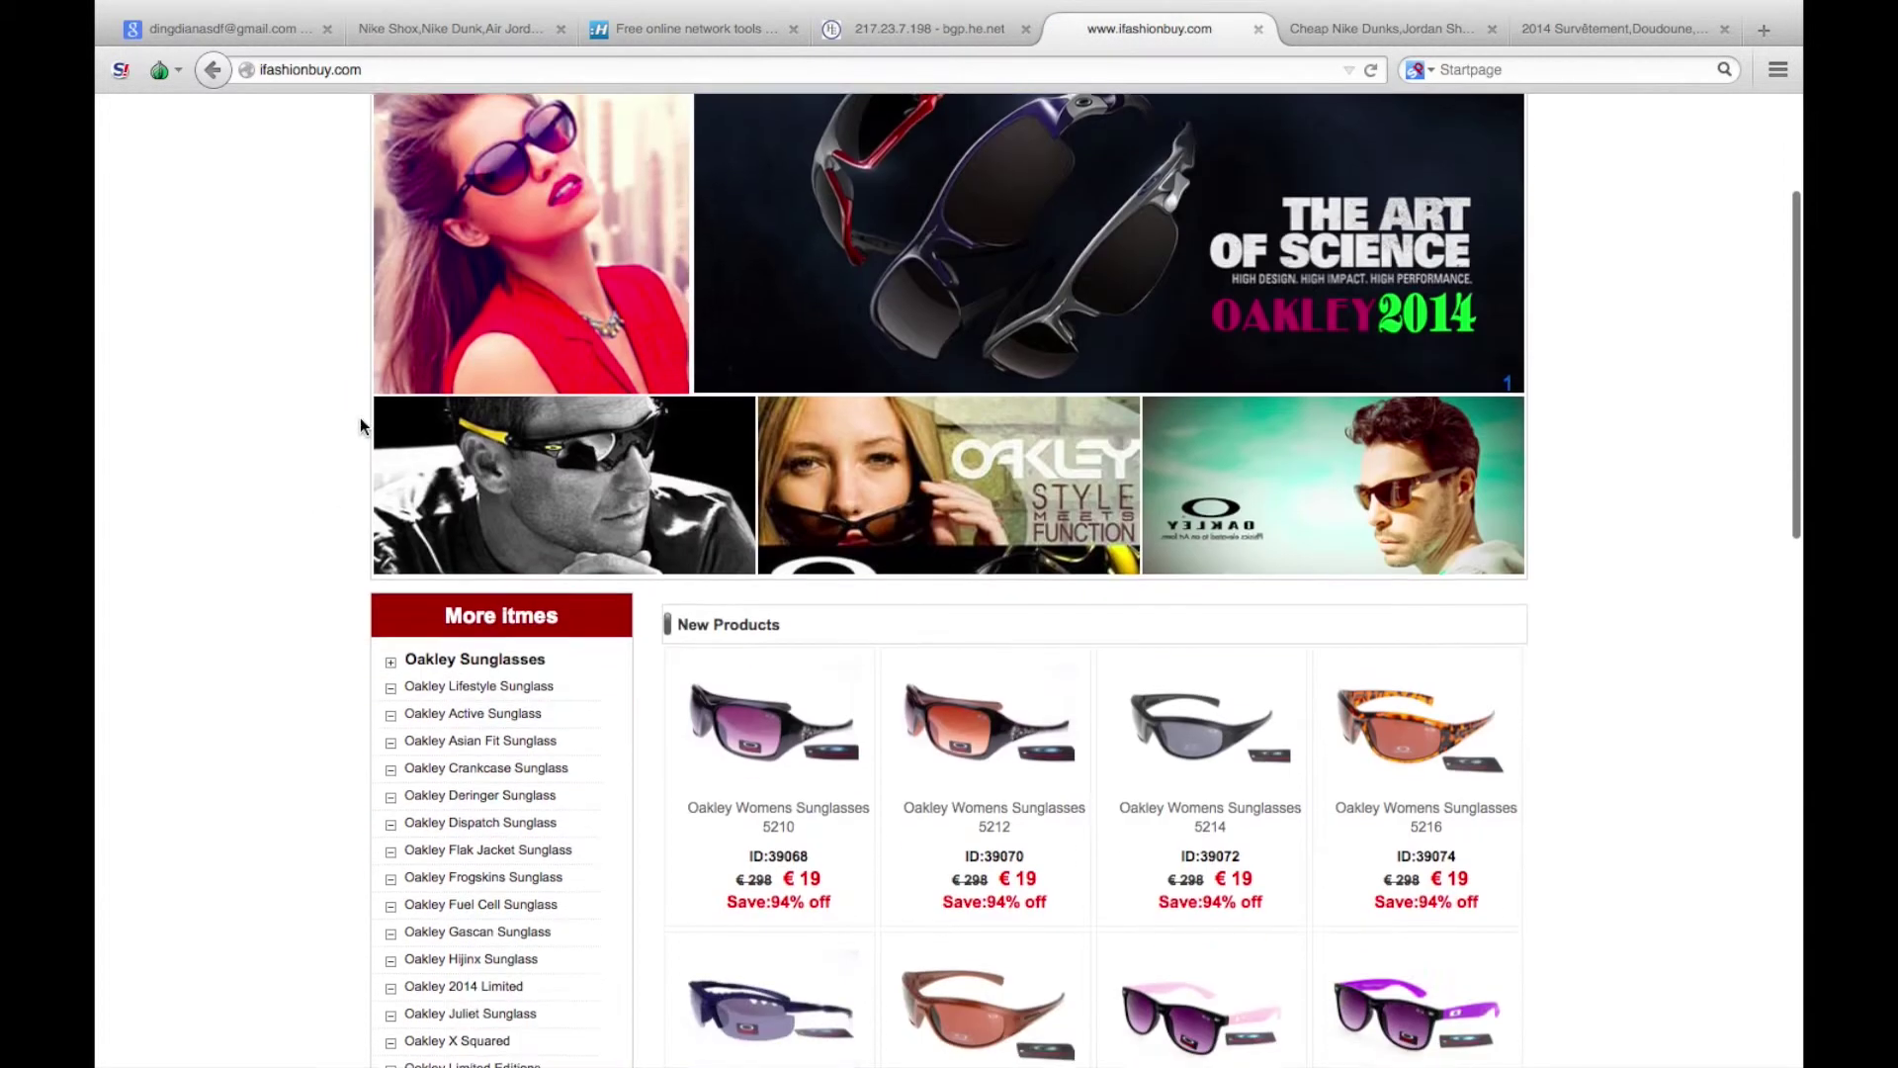
scroll(360, 425, "down", 1)
scroll(359, 426, "up", 6)
scroll(359, 425, "down", 10)
scroll(360, 426, "down", 11)
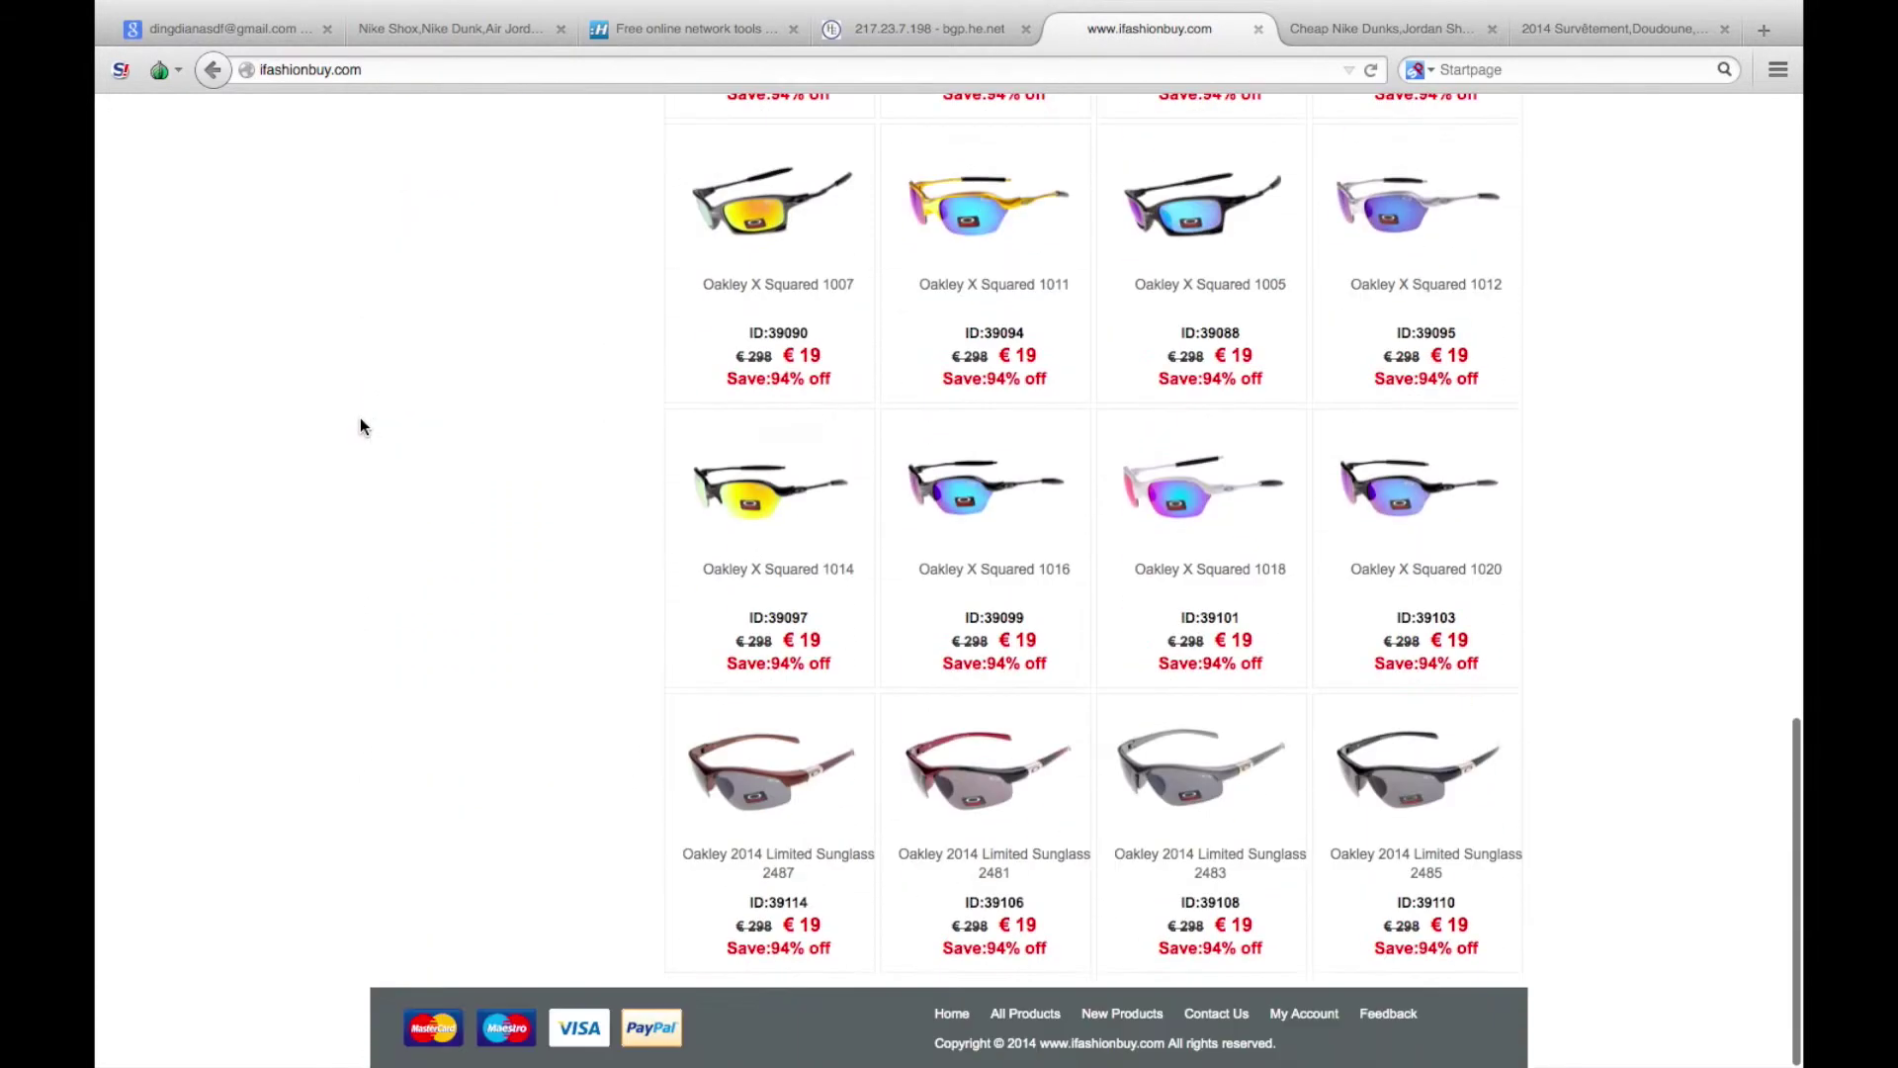
scroll(360, 427, "up", 15)
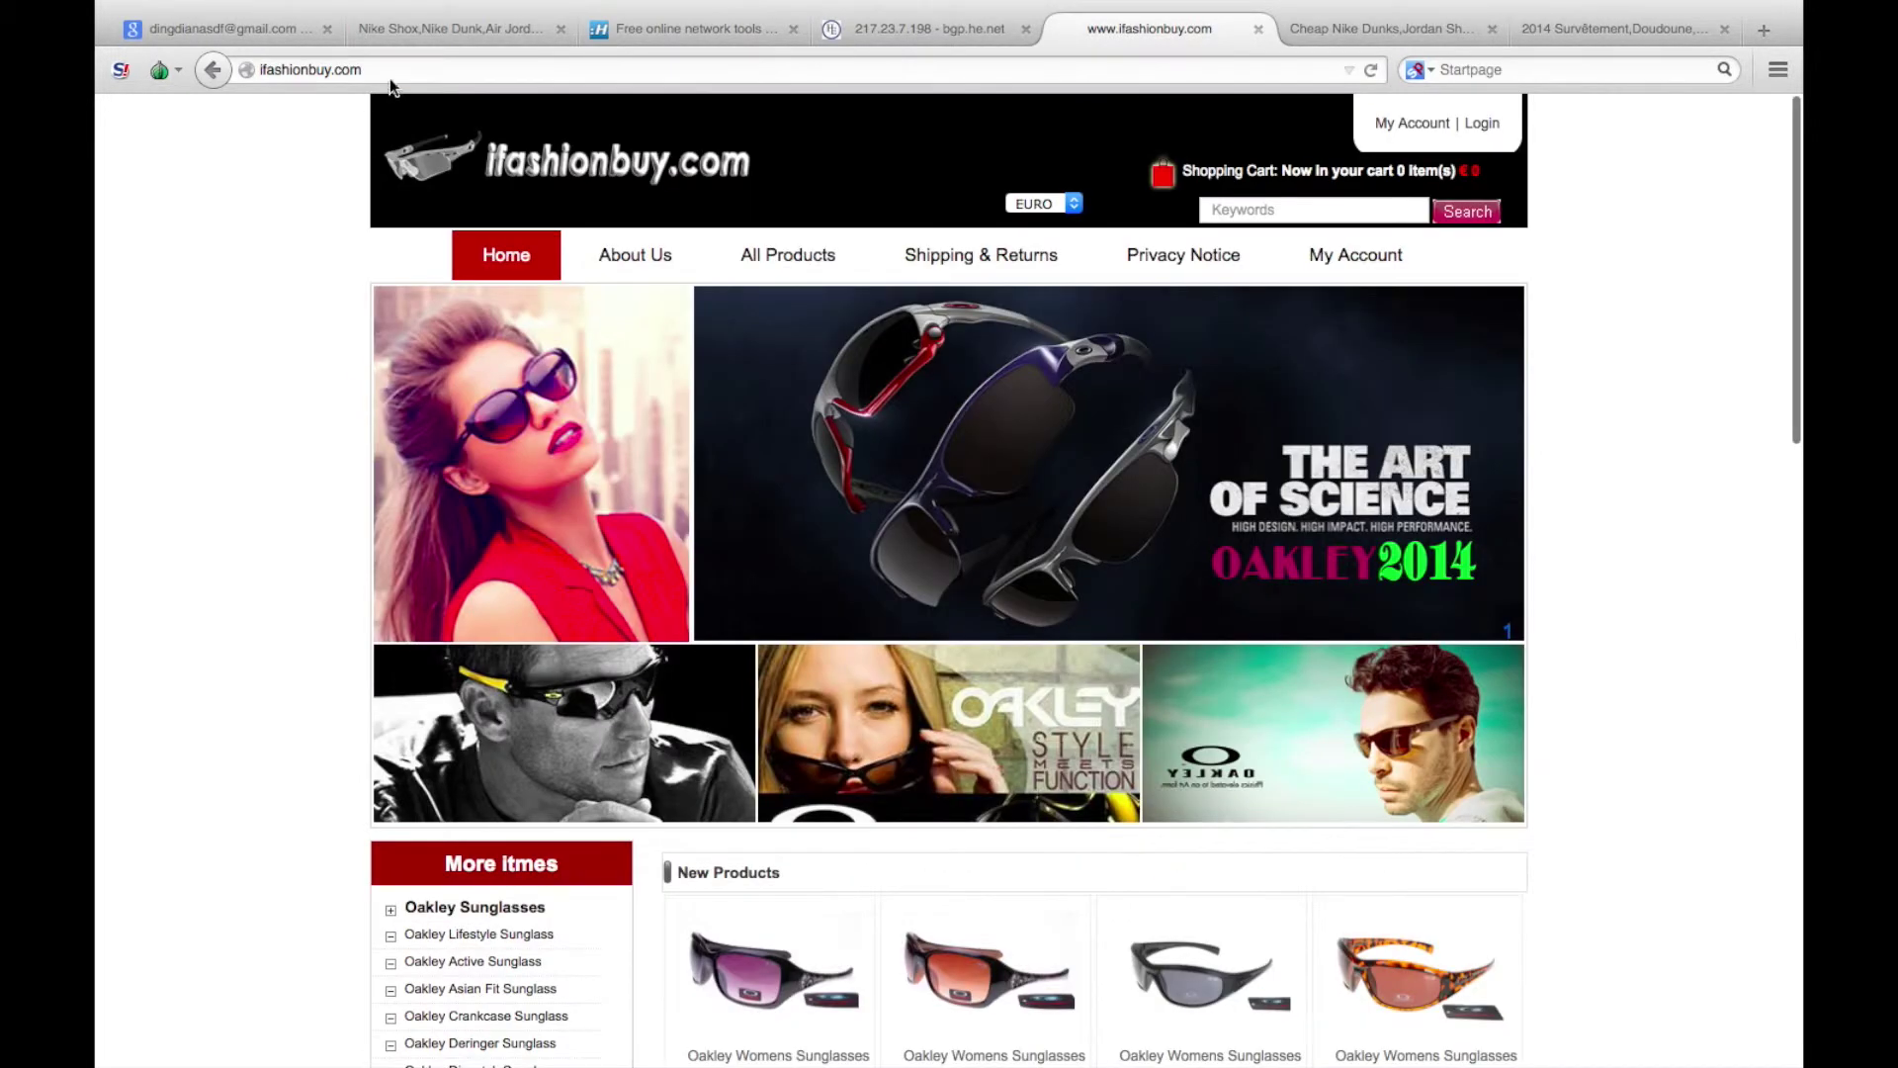
left_click(668, 25)
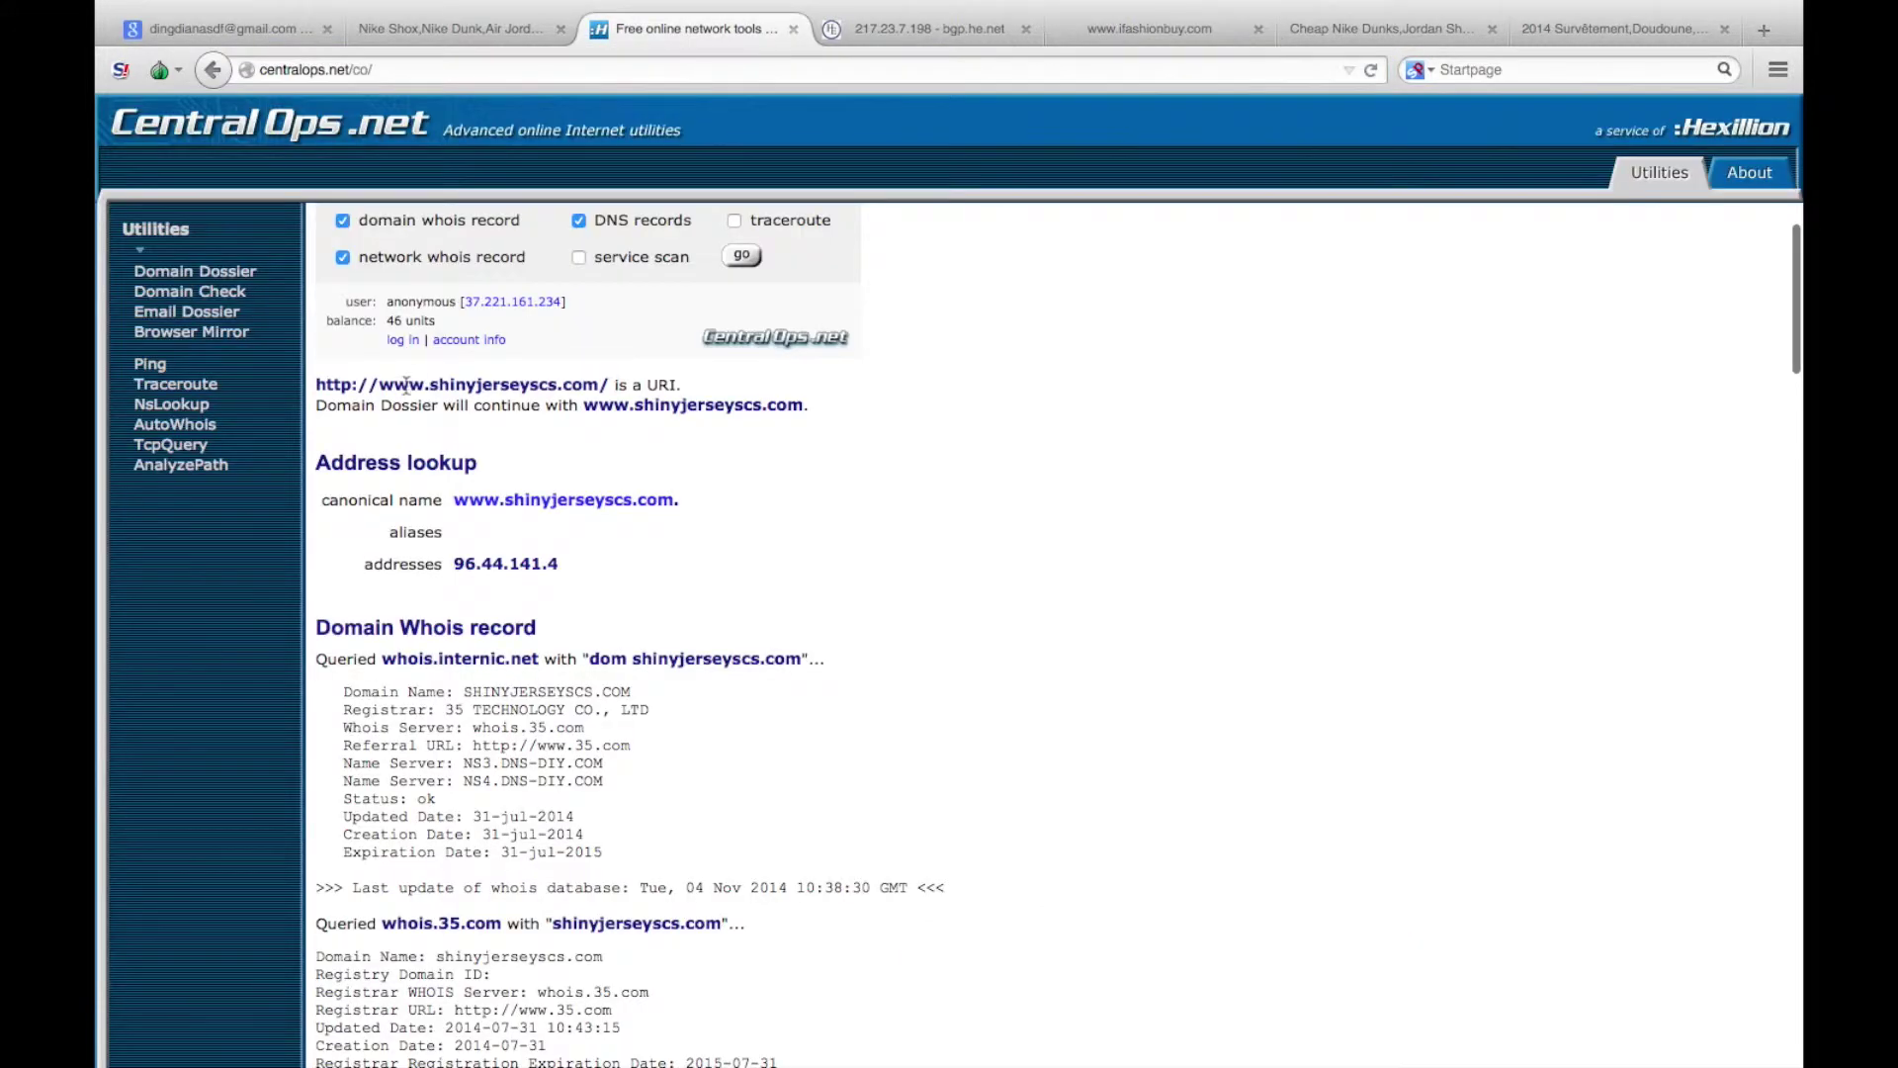
Run a CentralOps whois lookup on ifashionbuy.com and highlight its registrant e-mail address
scroll(407, 385, "up", 2)
triple_click(687, 282)
type("http://ifashionbuy.com/")
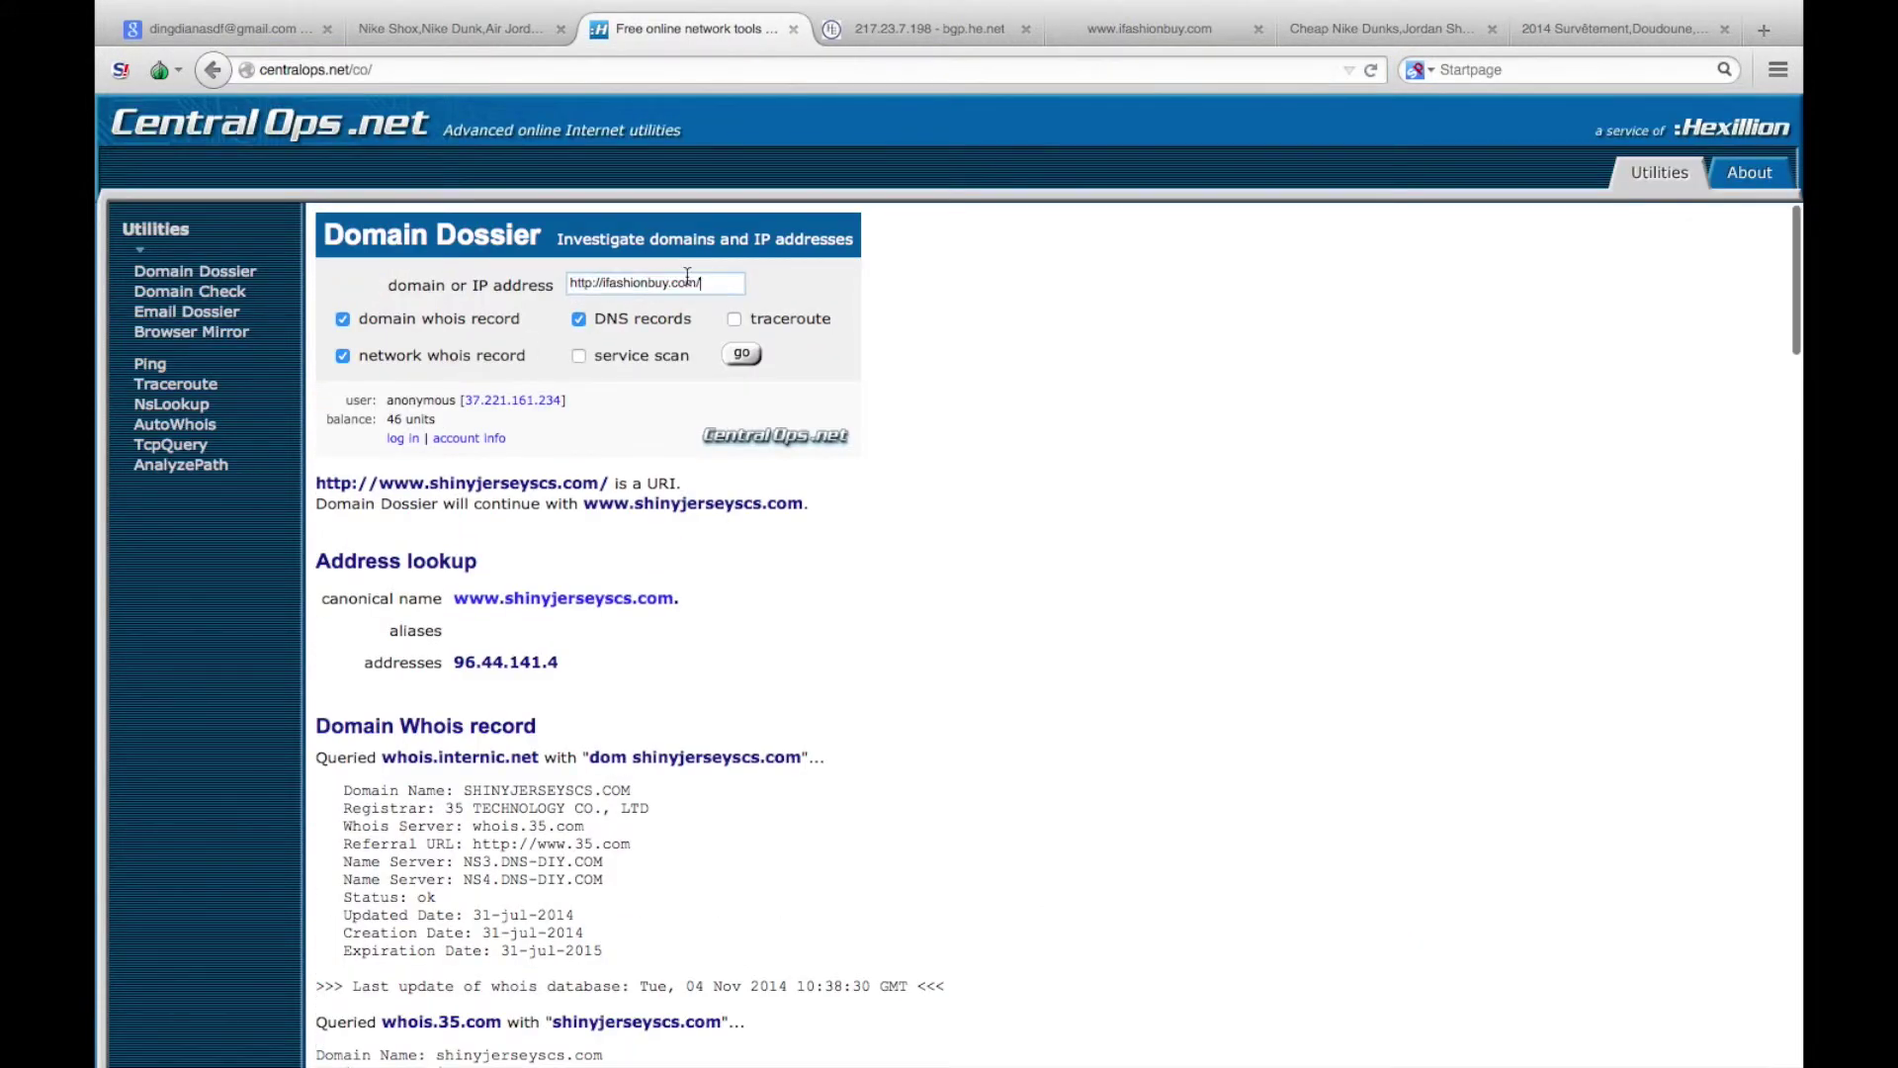
key("Return")
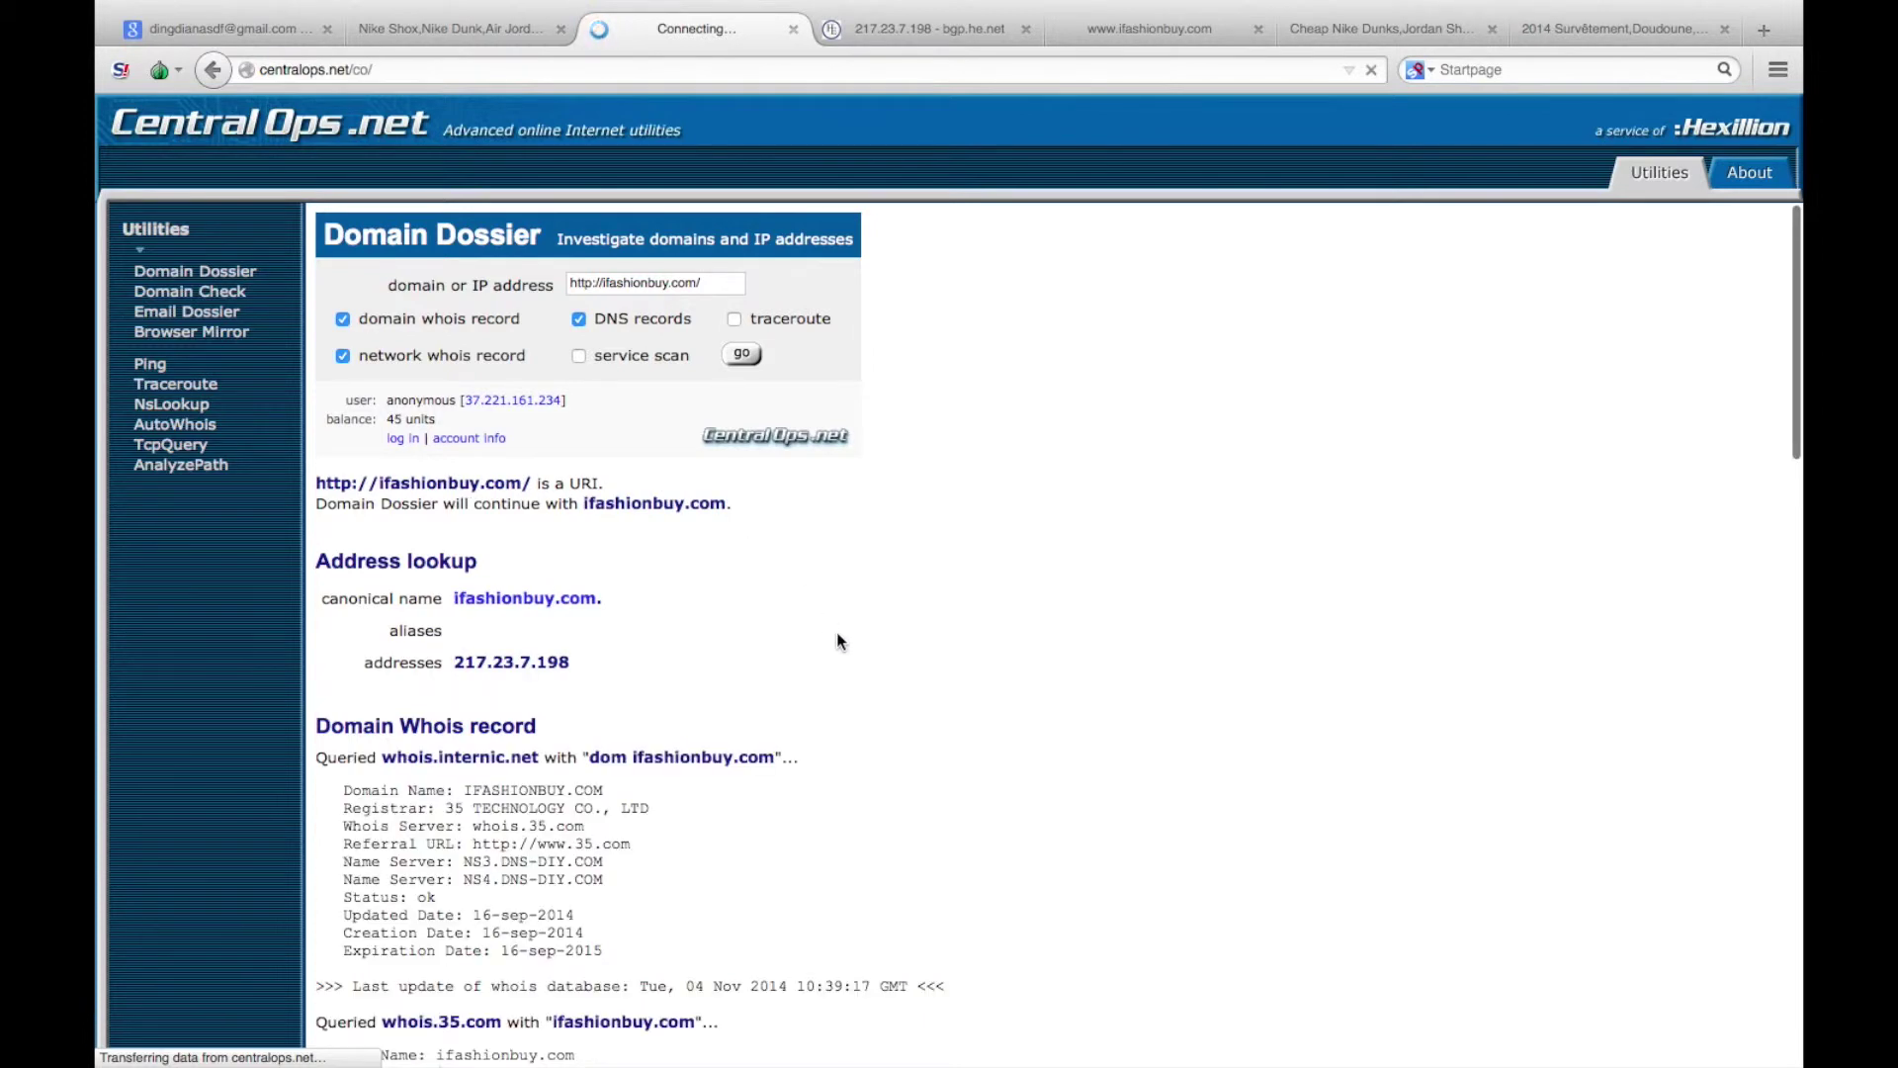
scroll(837, 641, "down", 15)
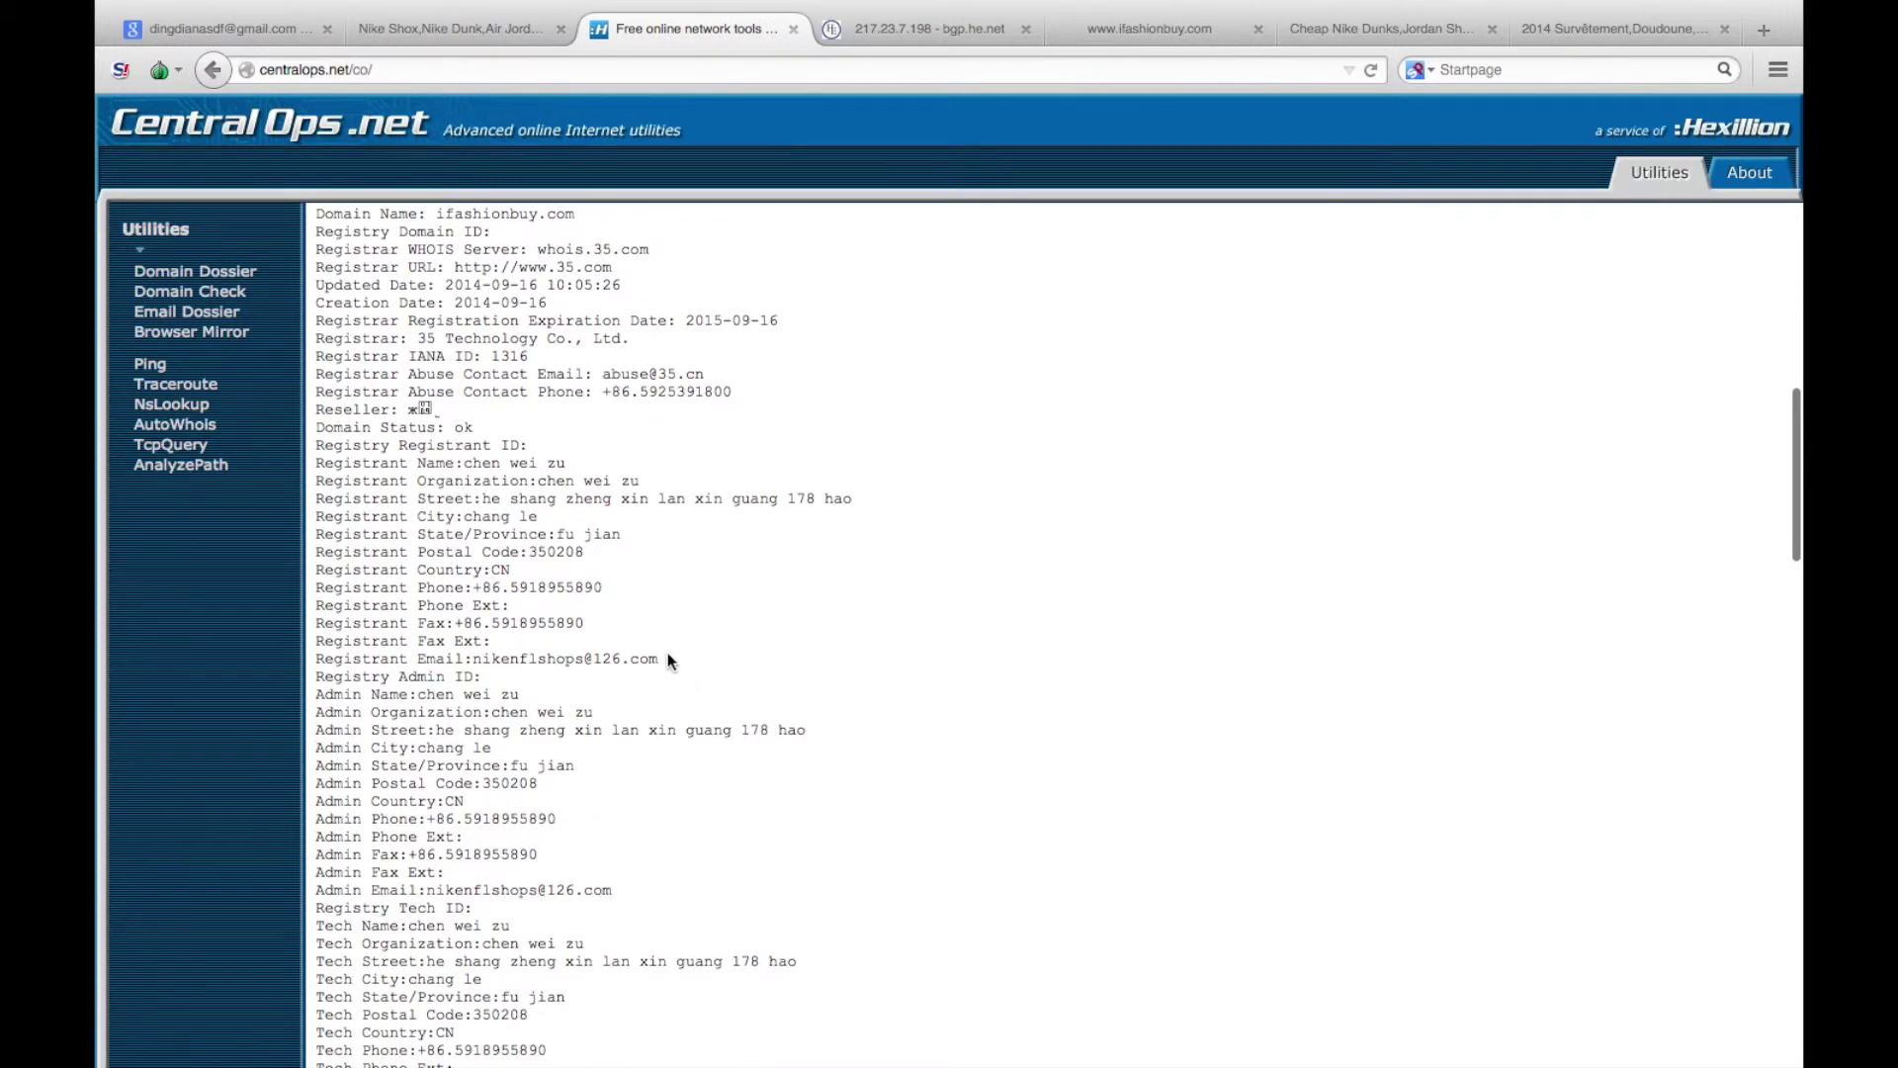
left_click_drag(659, 658, 475, 654)
key("super+c")
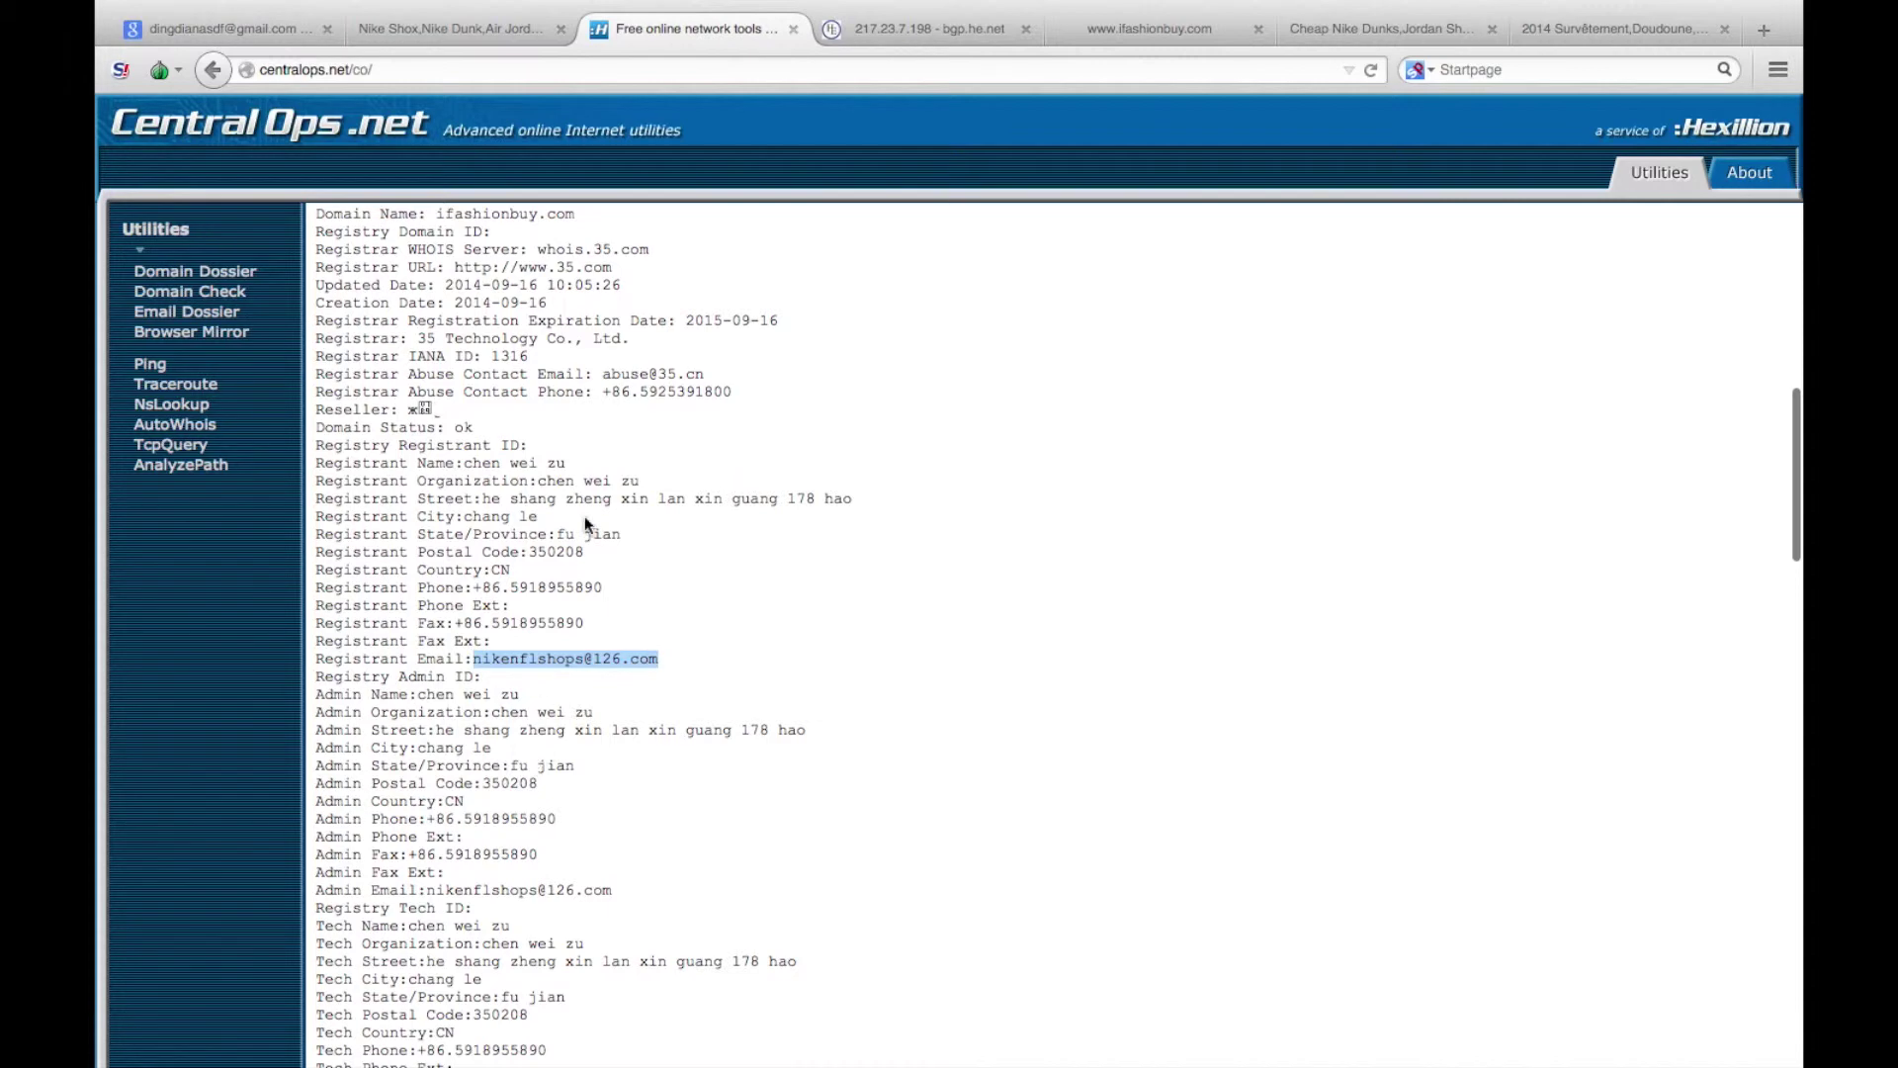
left_click(258, 32)
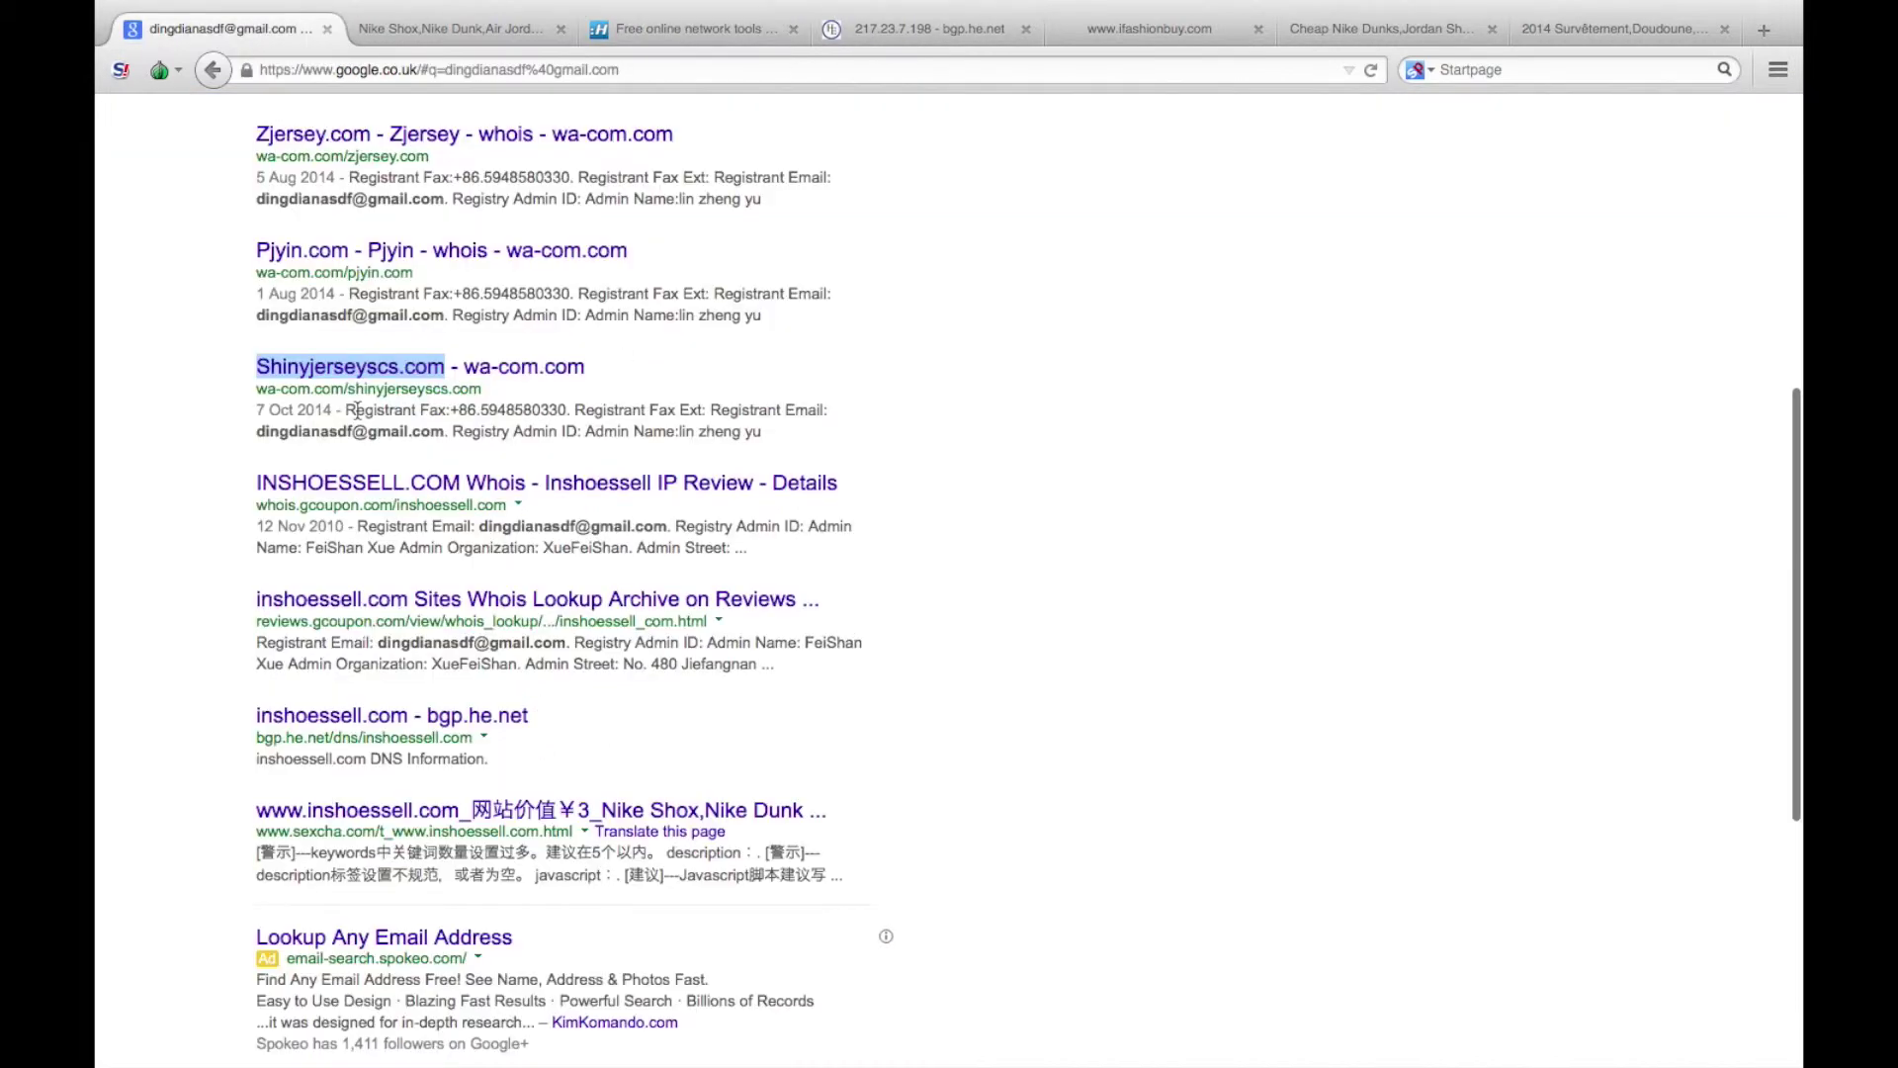
scroll(428, 287, "up", 6)
left_click(584, 129)
key("super+a")
key("super+v")
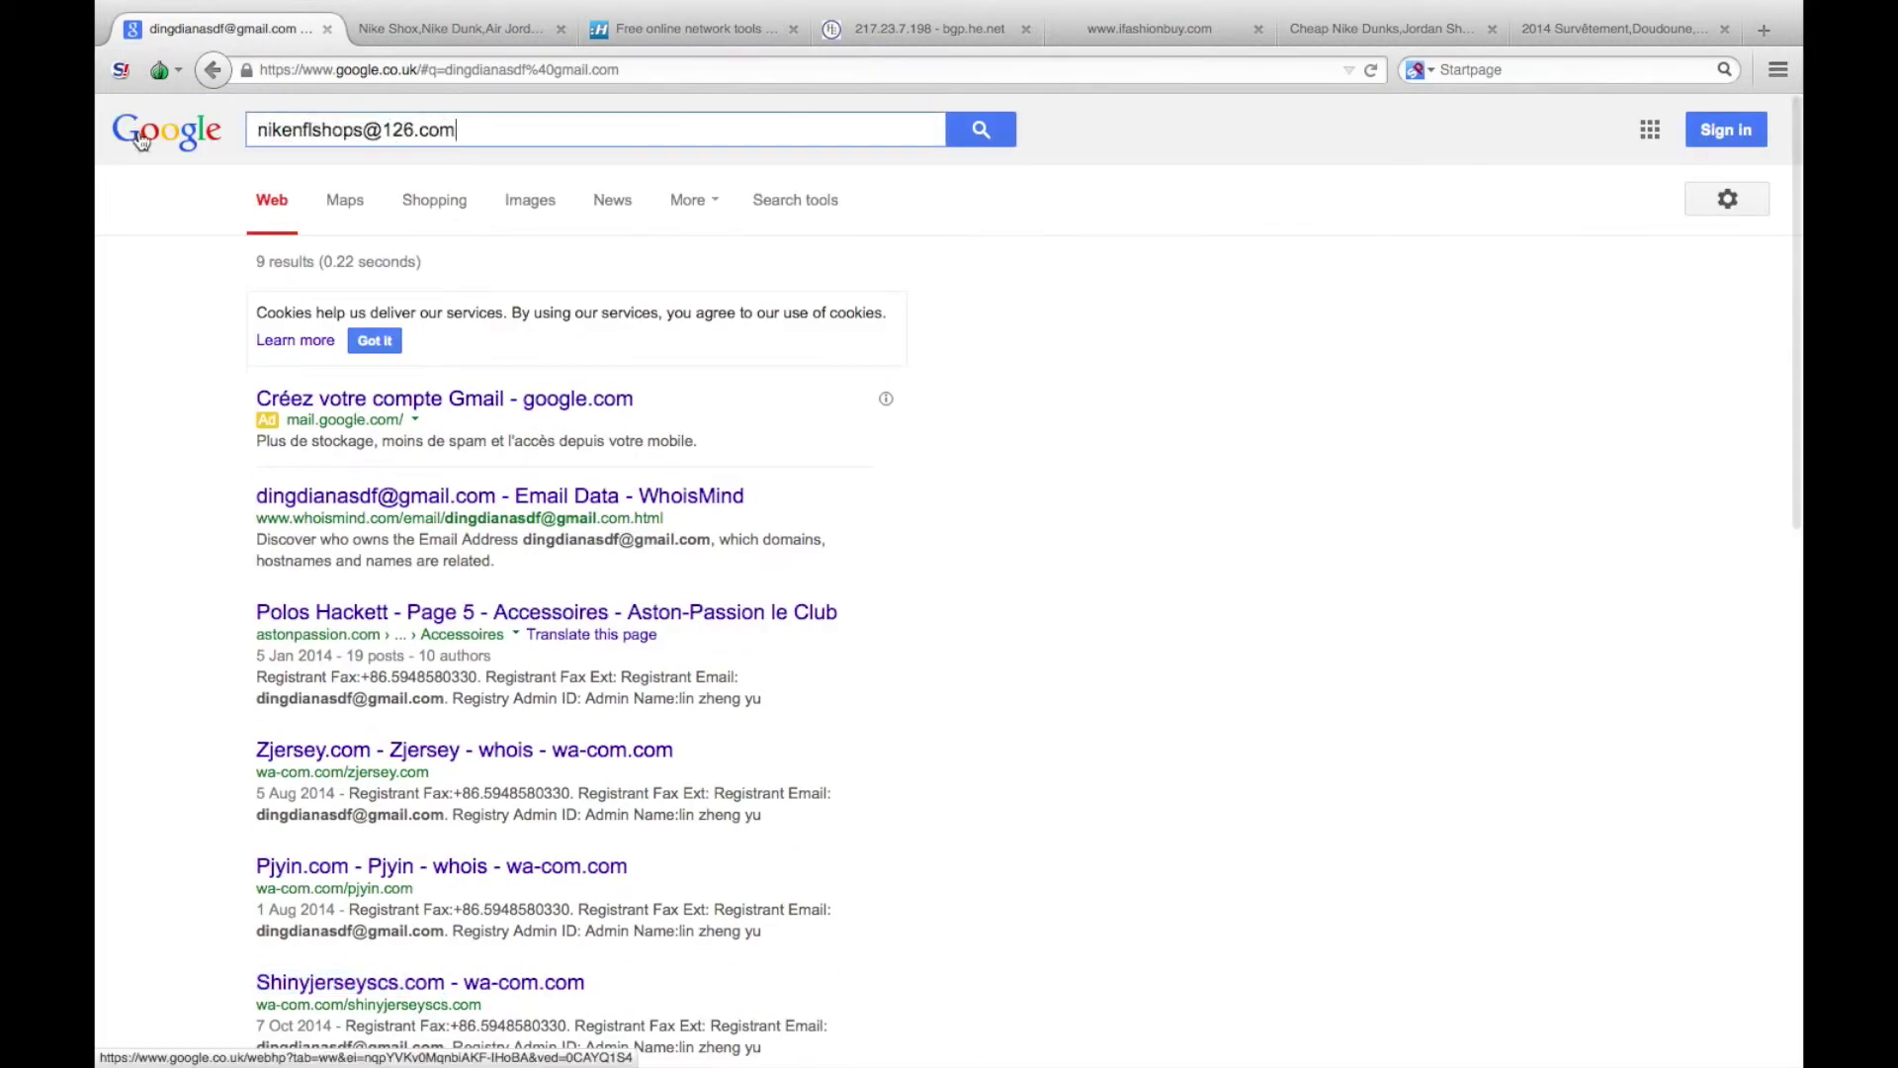
left_click(967, 132)
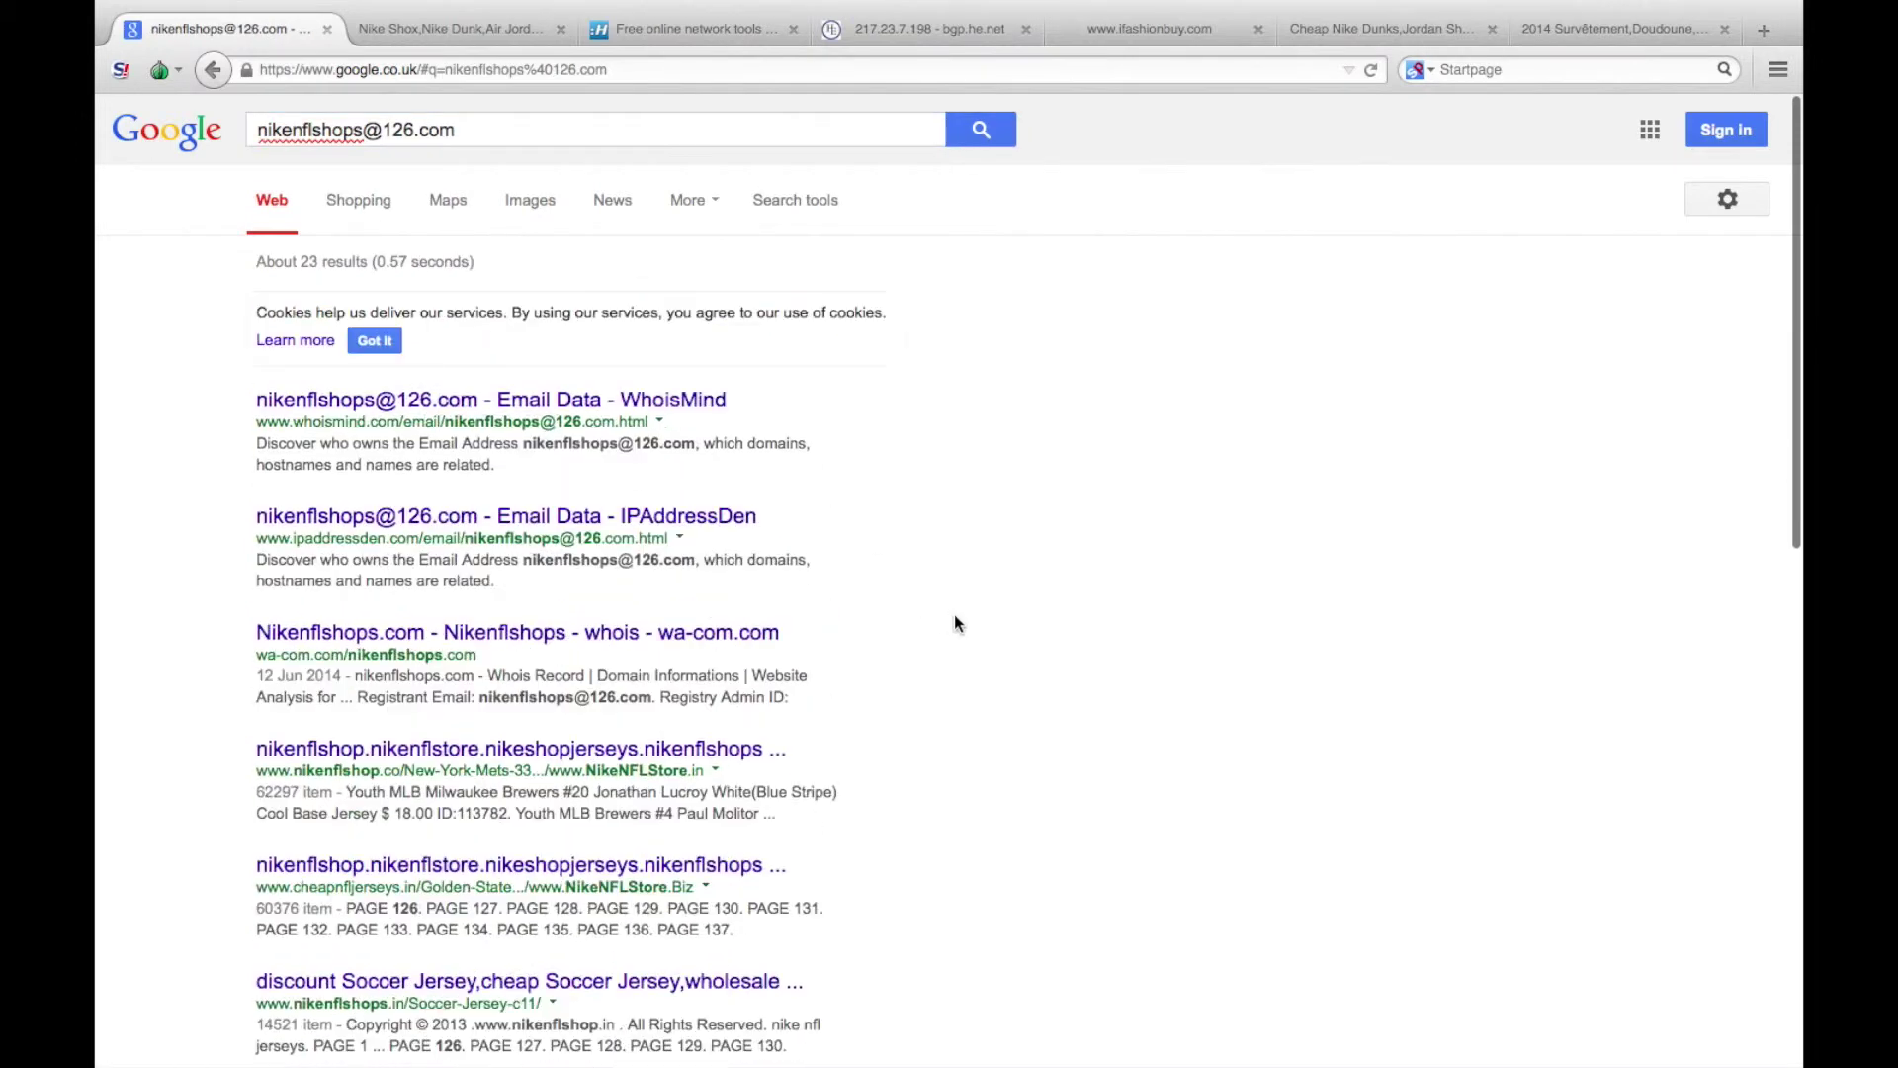
scroll(953, 614, "down", 2)
scroll(920, 704, "down", 4)
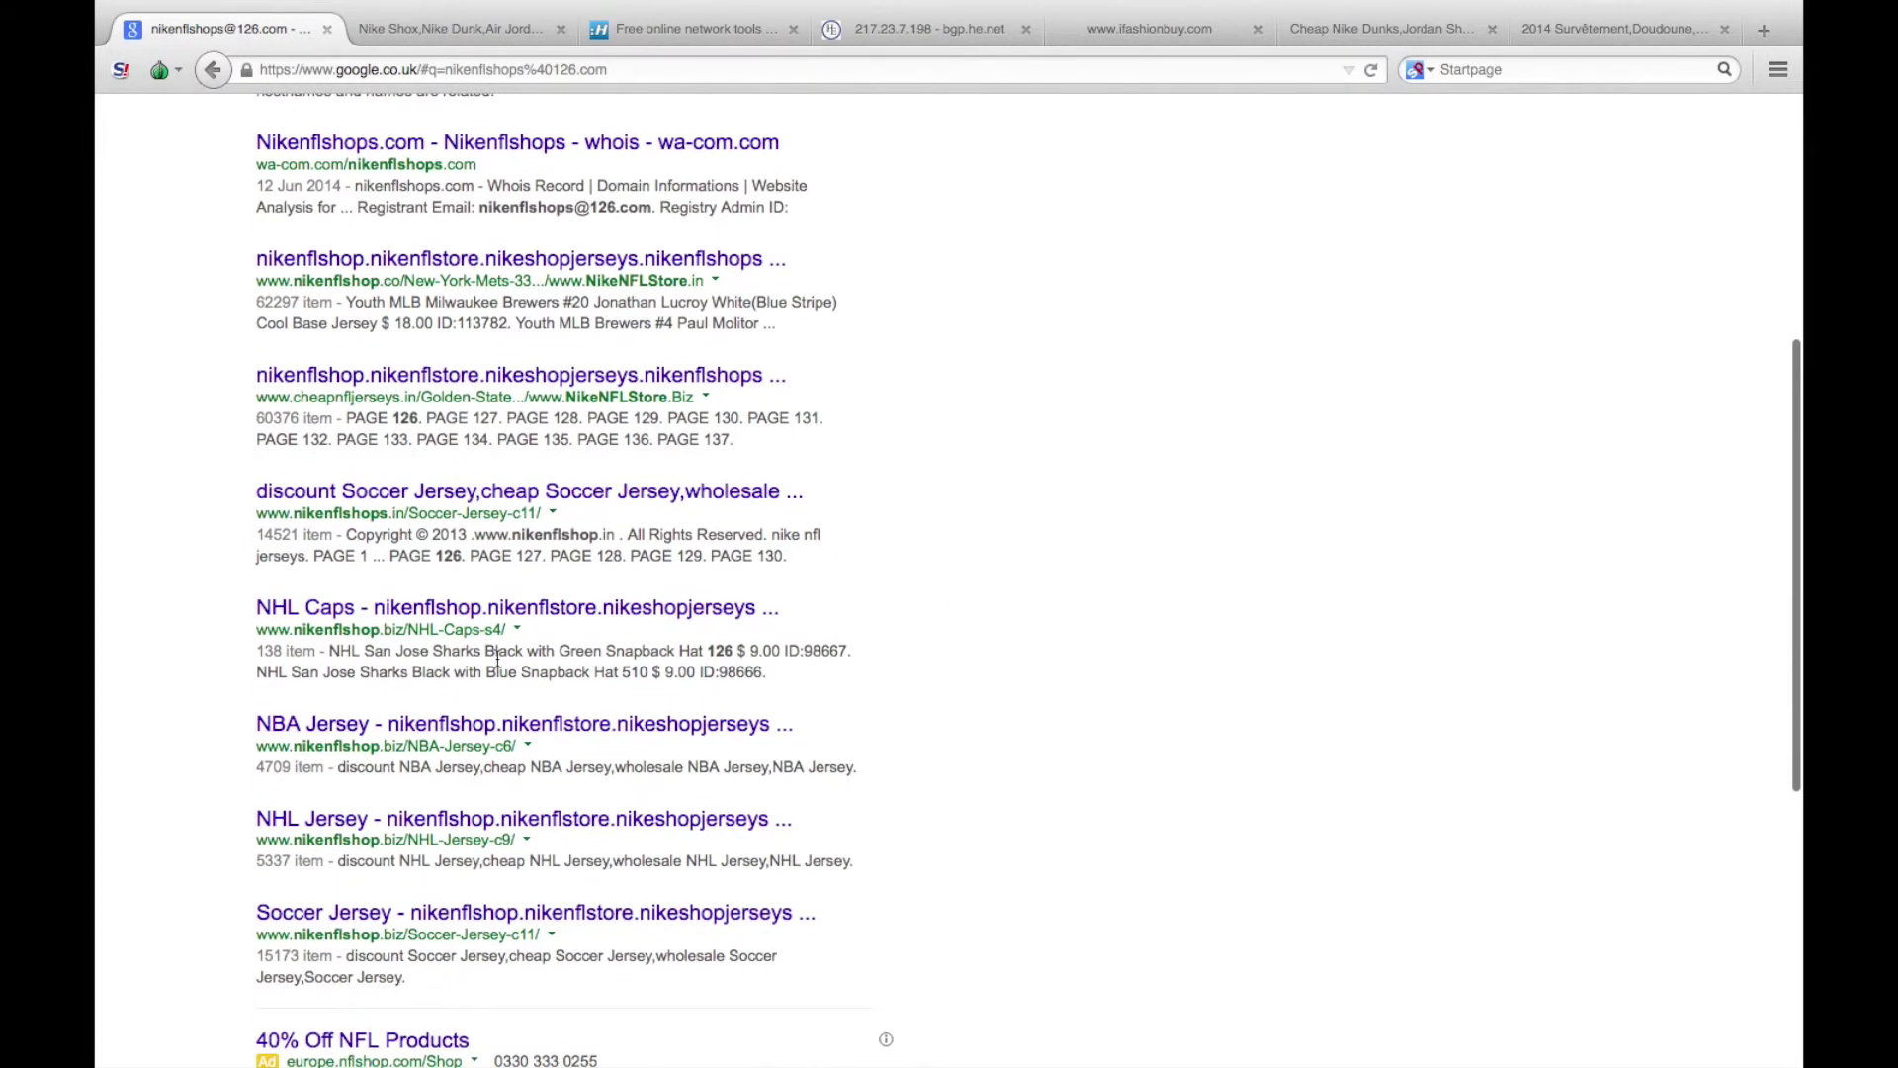
left_click_drag(239, 639, 404, 633)
key("super+c")
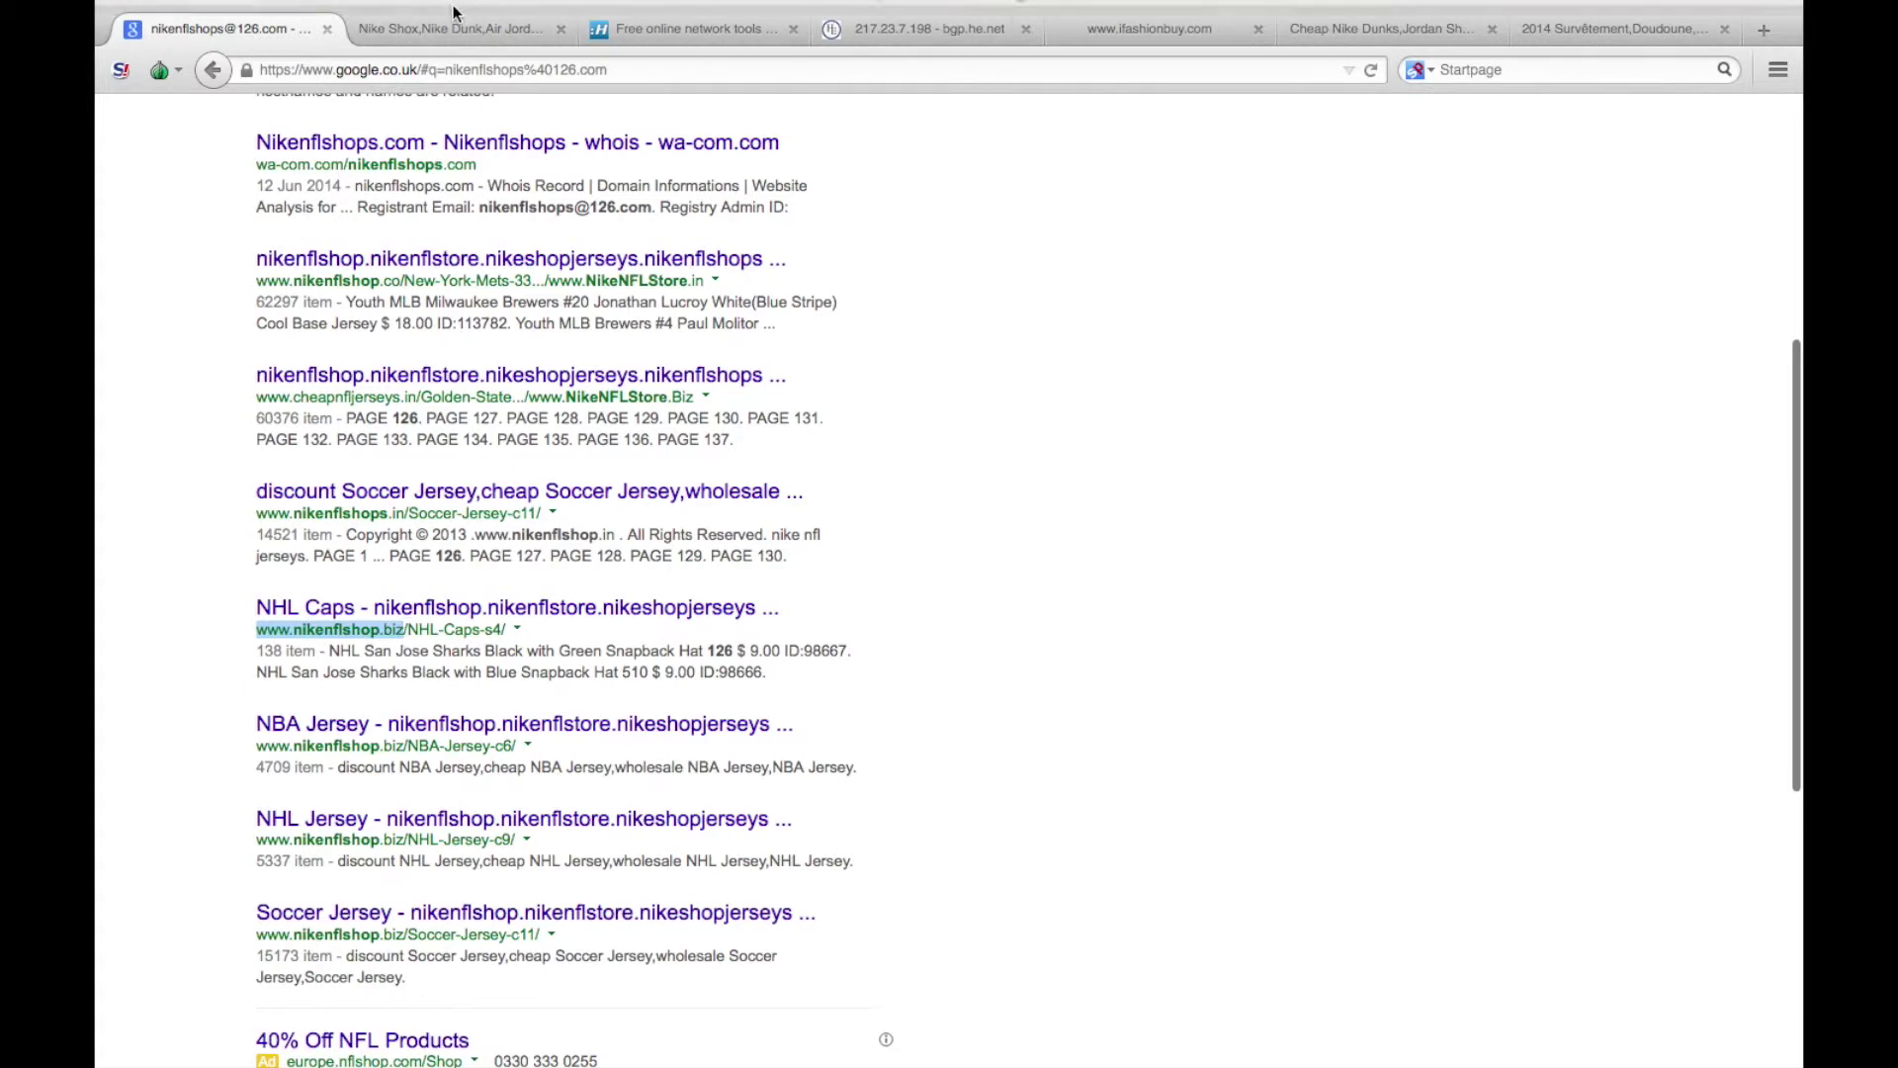
left_click(241, 161)
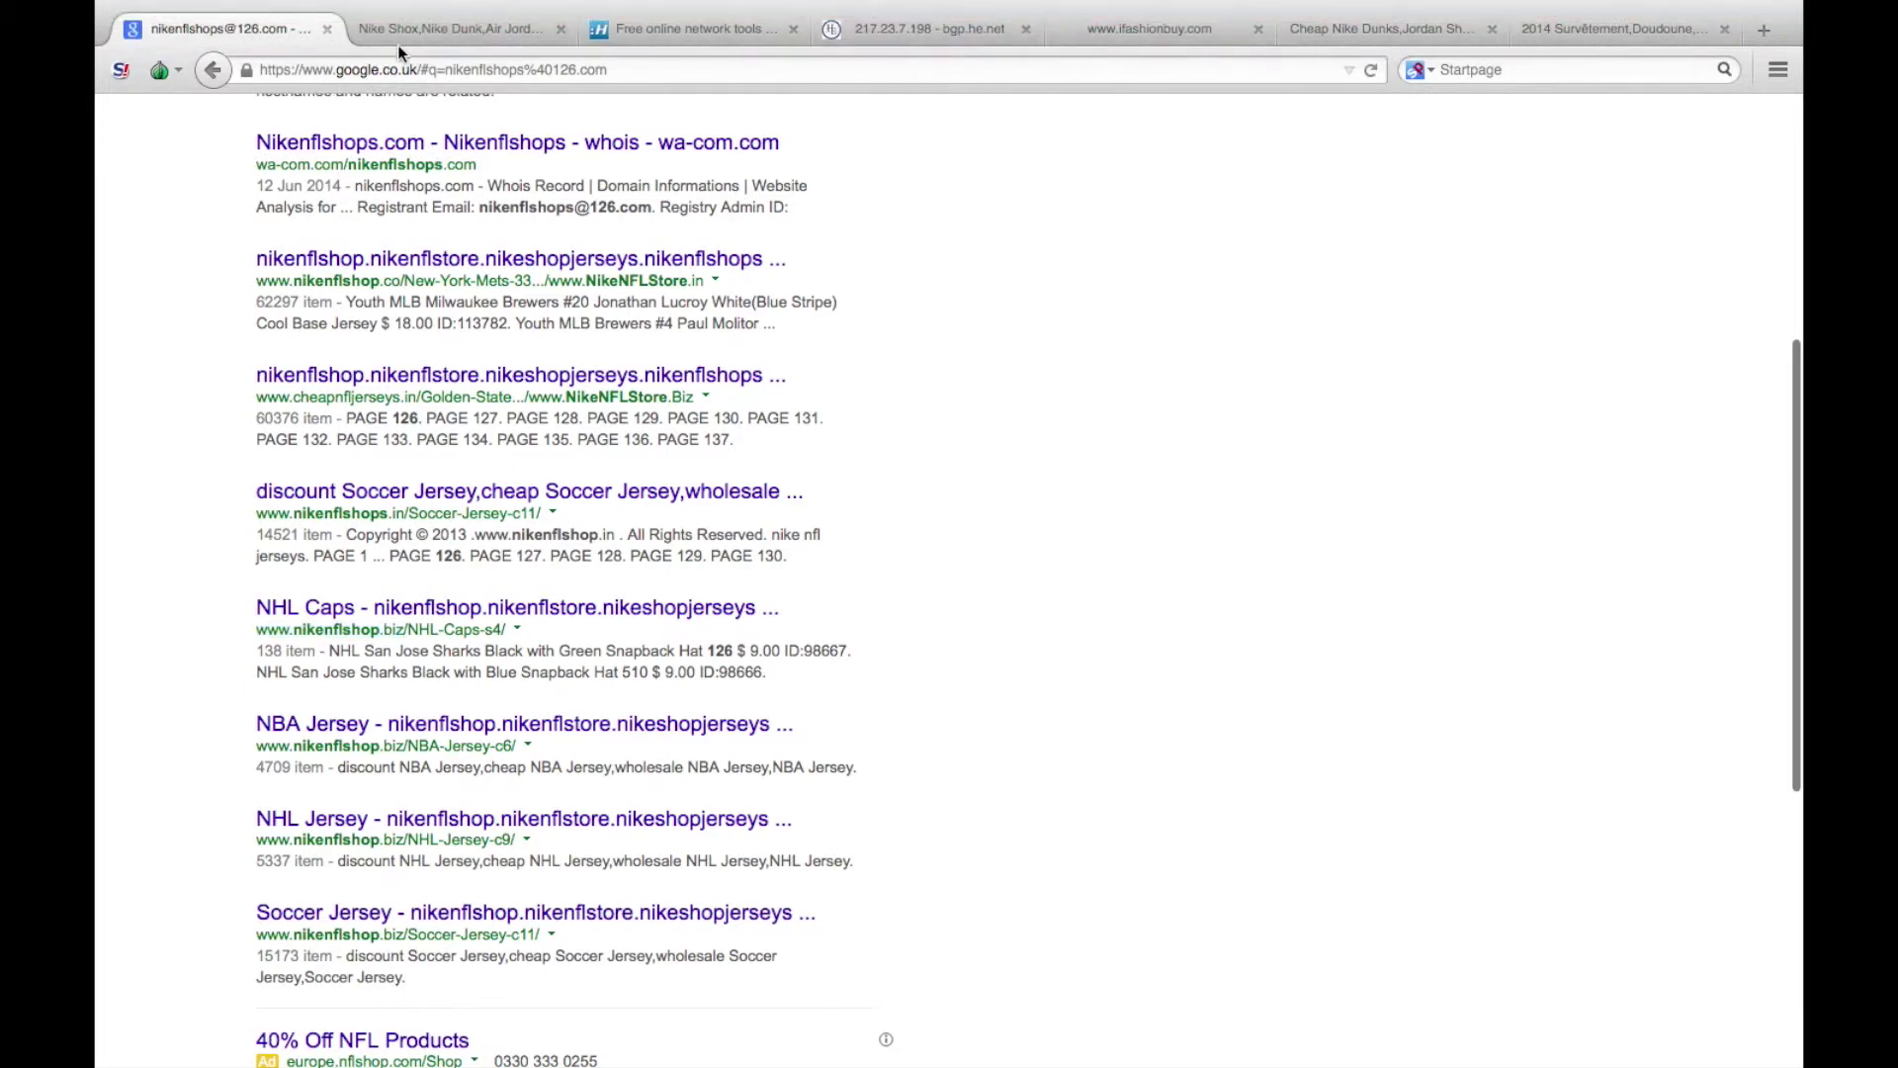
left_click(425, 31)
left_click(411, 66)
key("super+v")
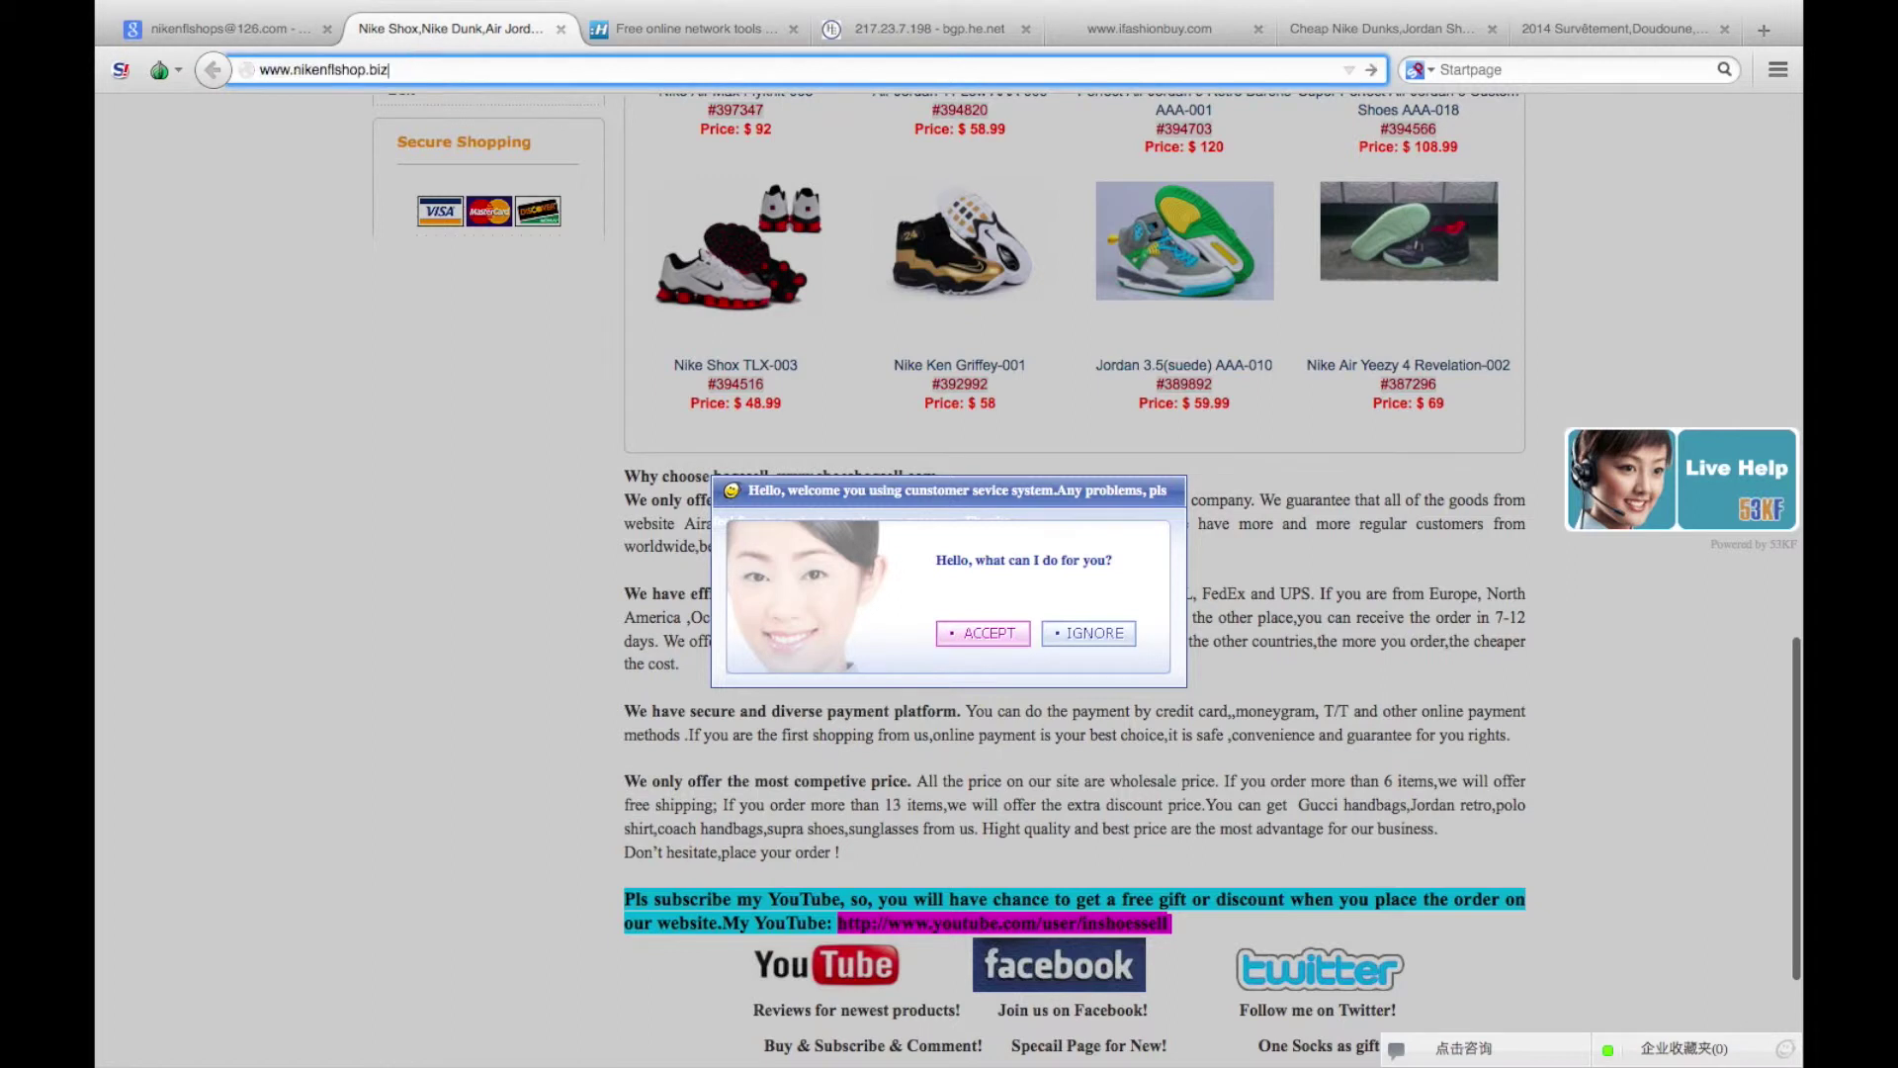
key("Return")
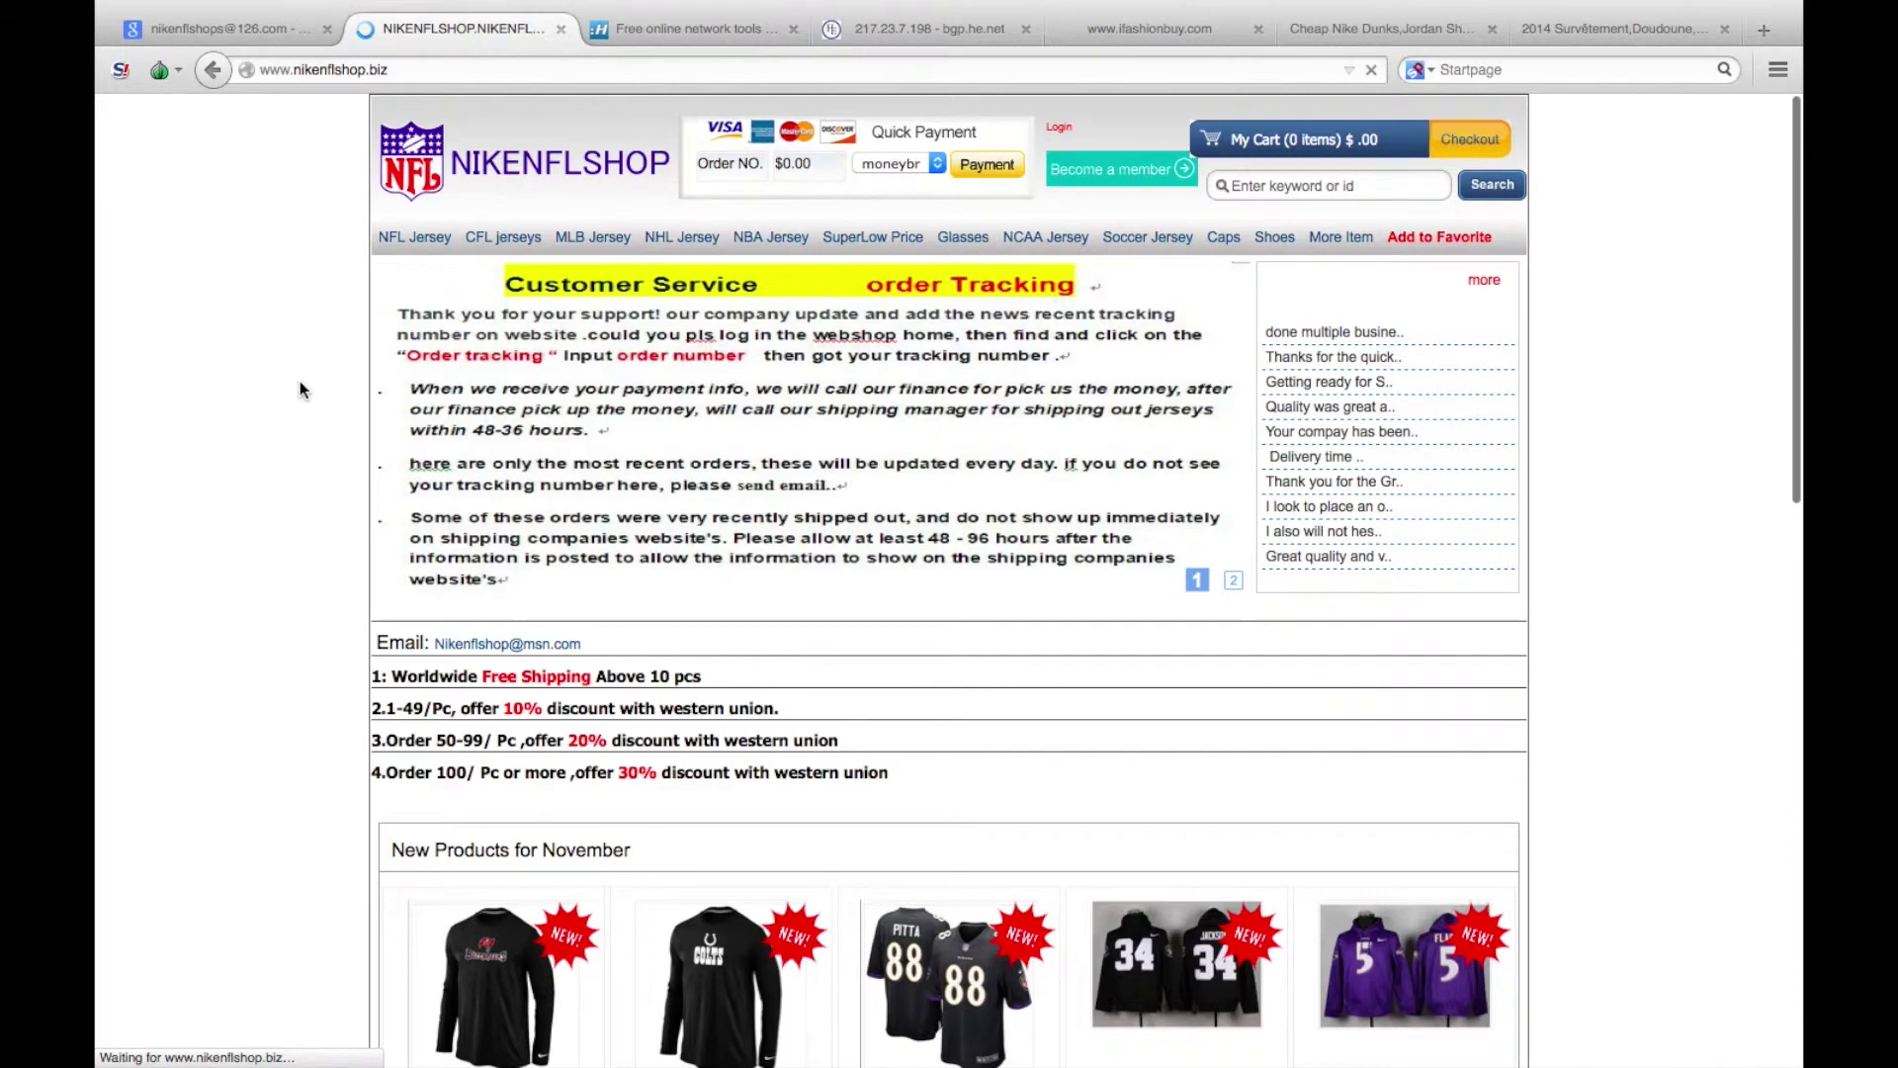
scroll(299, 381, "down", 6)
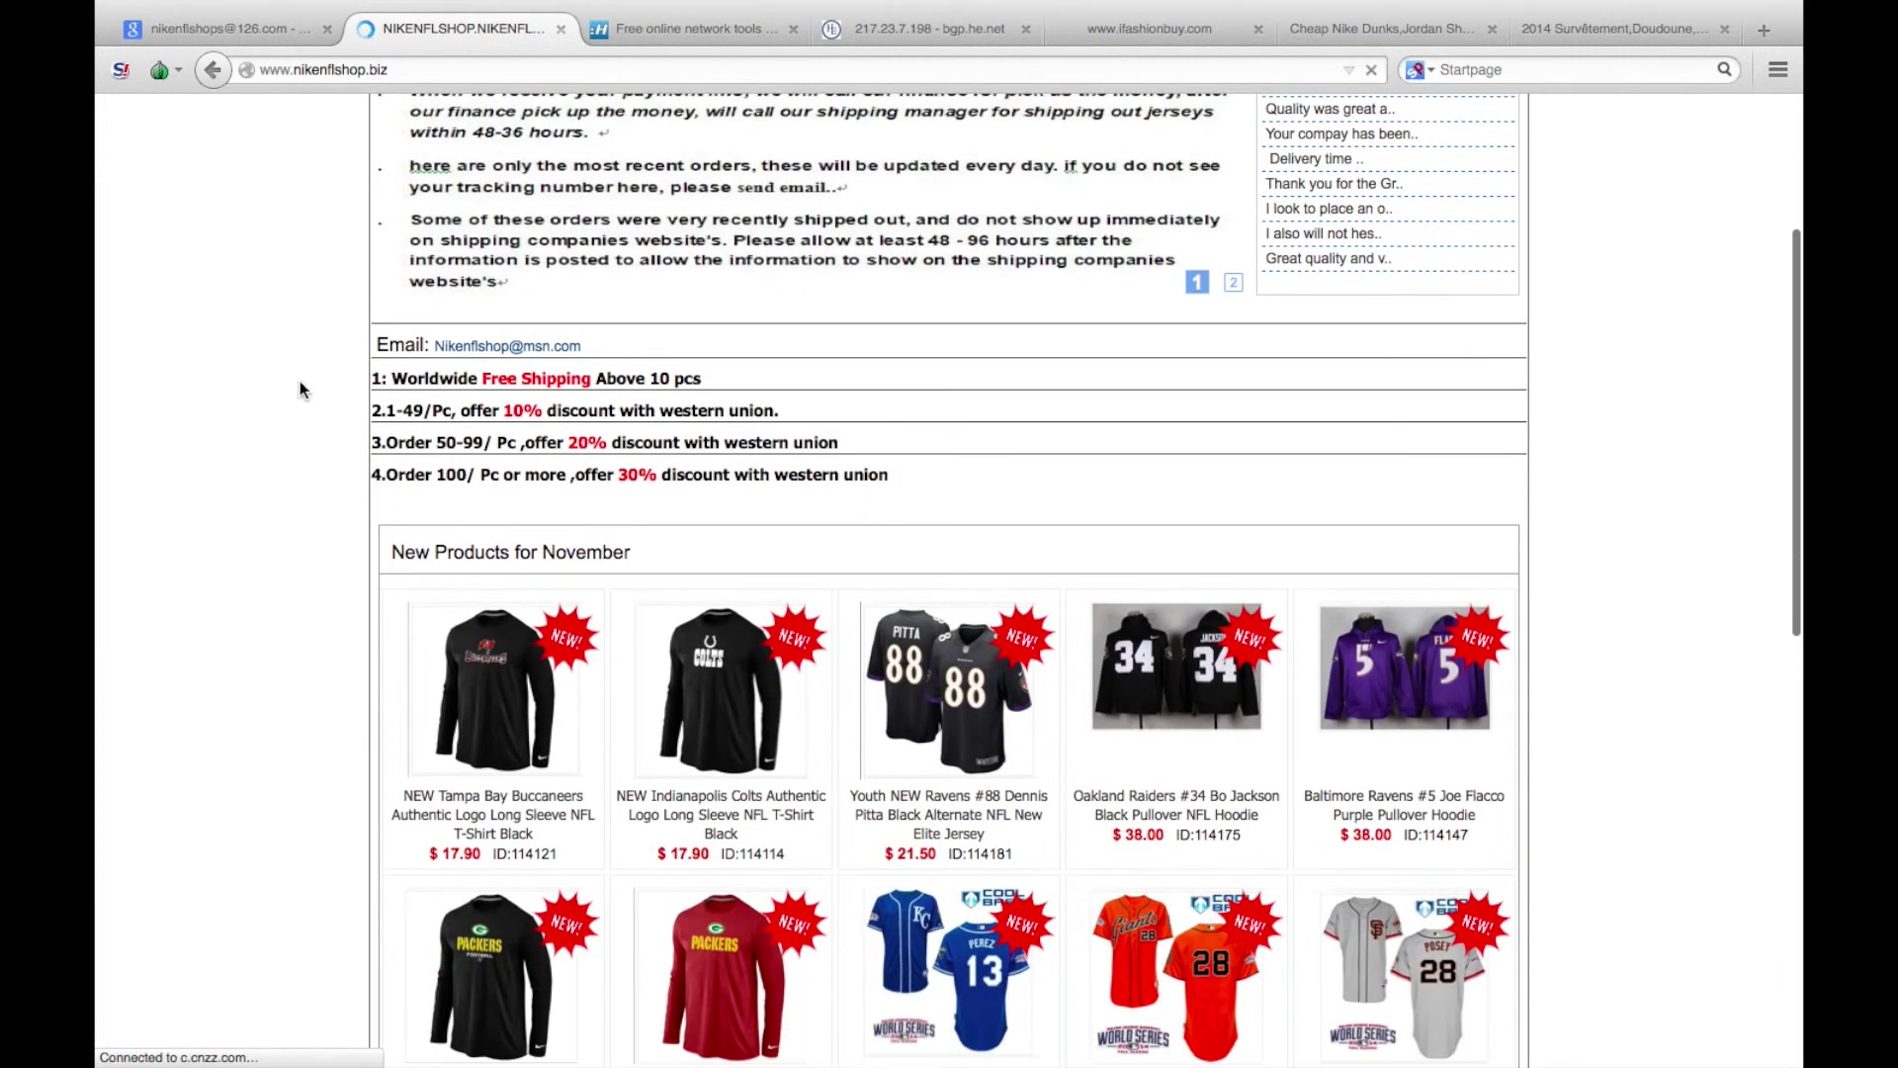
scroll(300, 381, "down", 6)
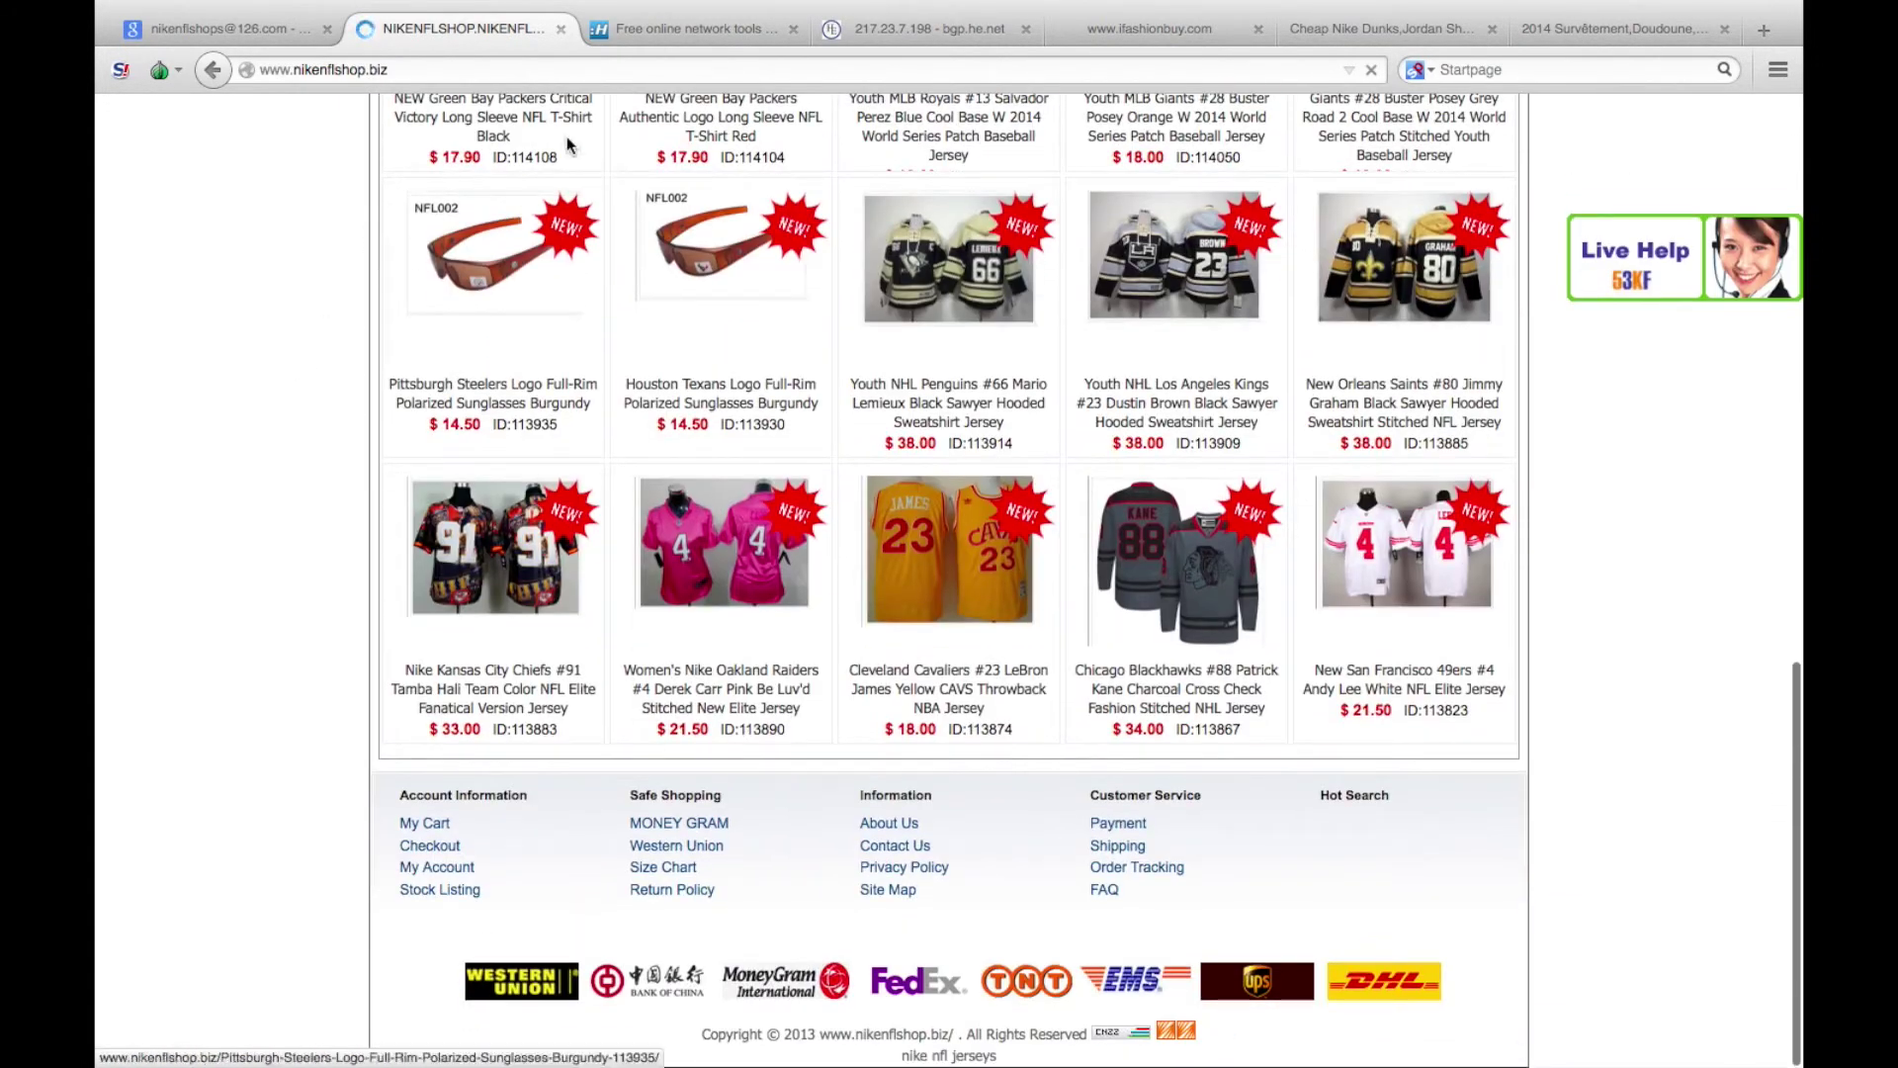
left_click(676, 21)
scroll(427, 421, "up", 8)
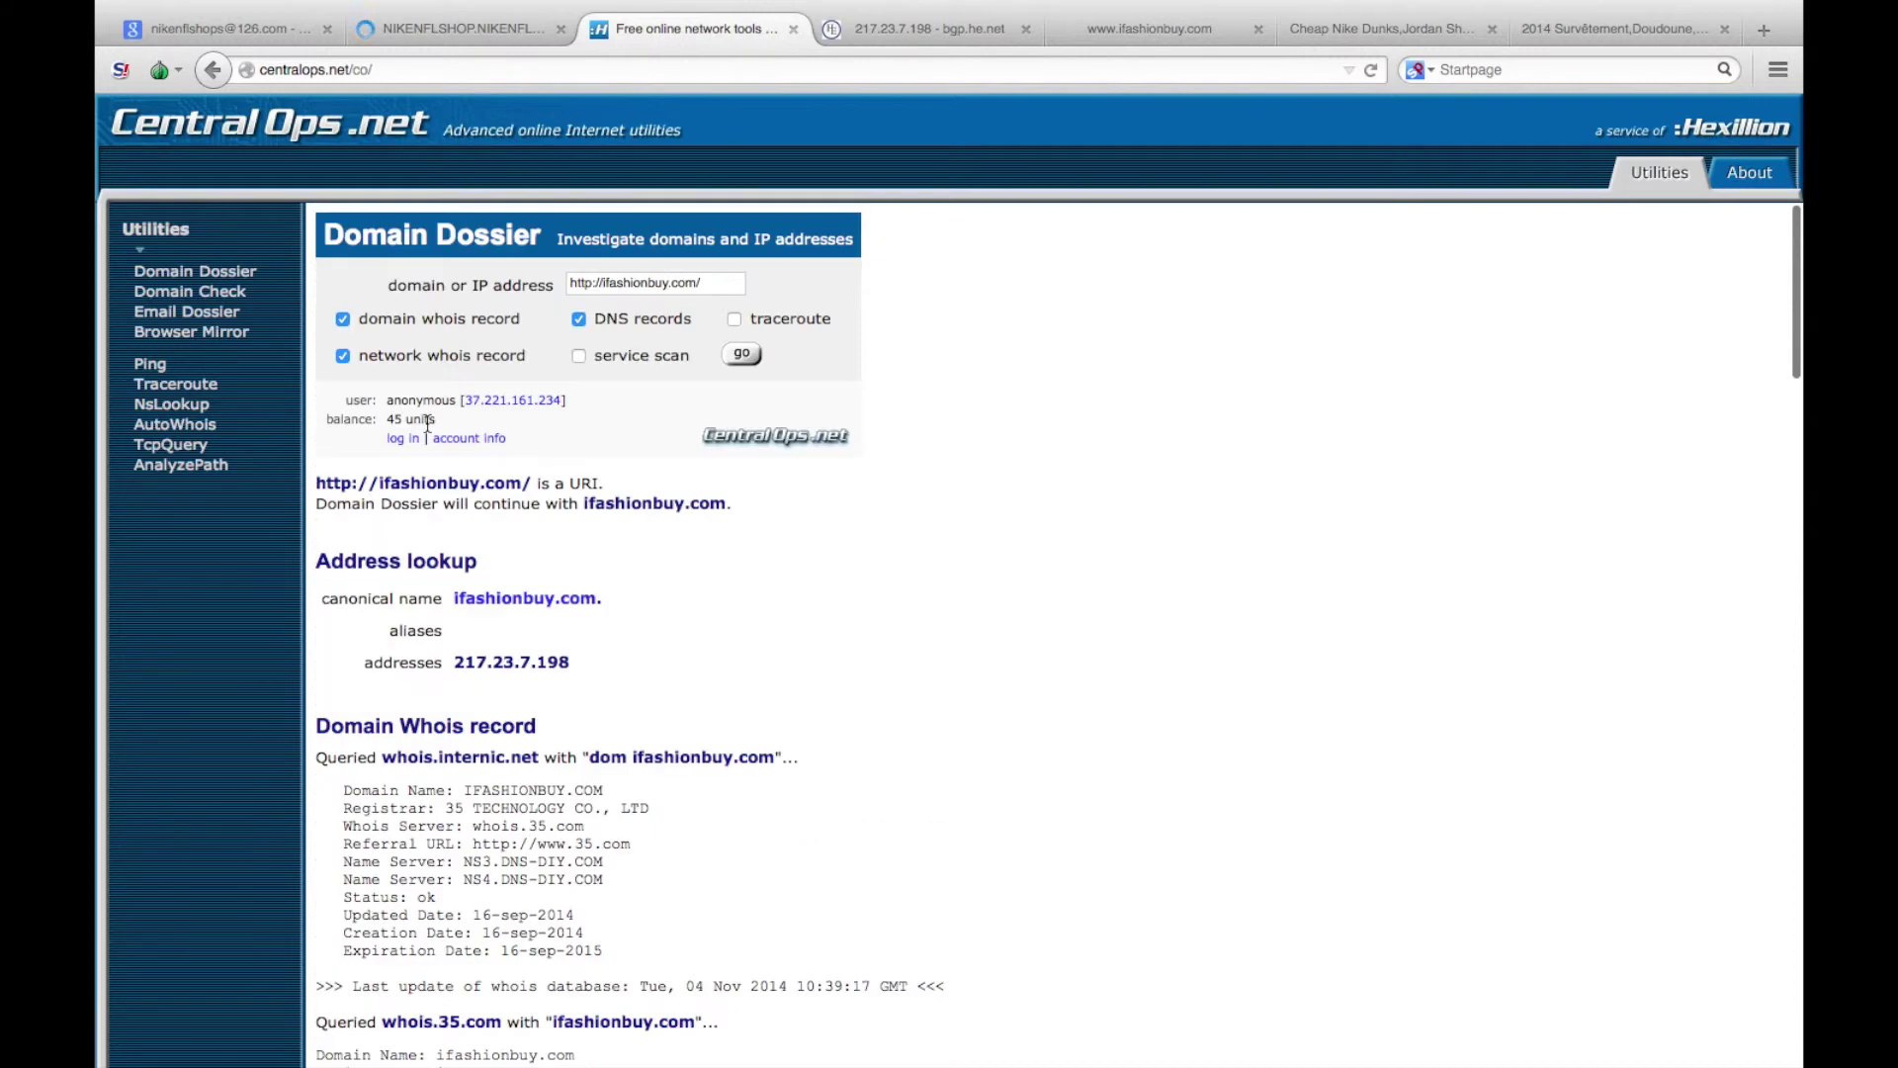
triple_click(725, 285)
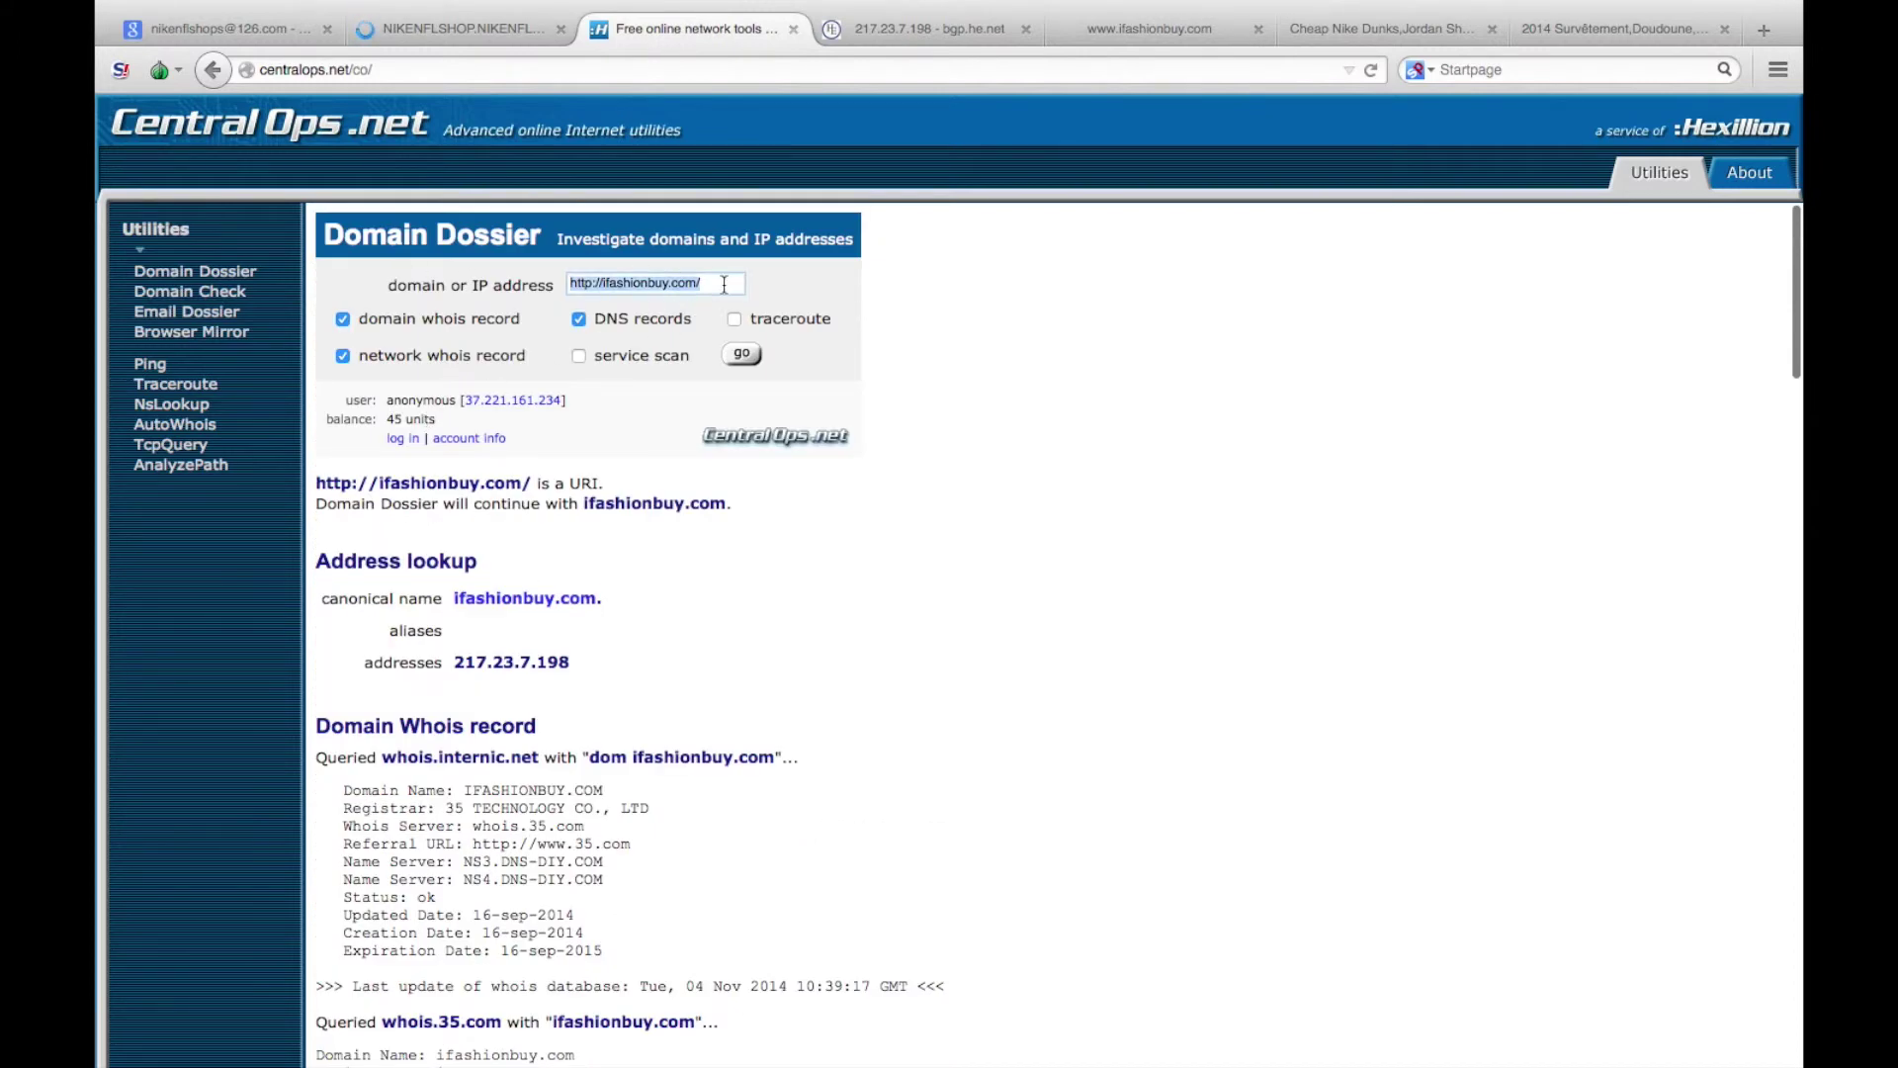
type("www.nikenflshop.biz")
left_click(741, 354)
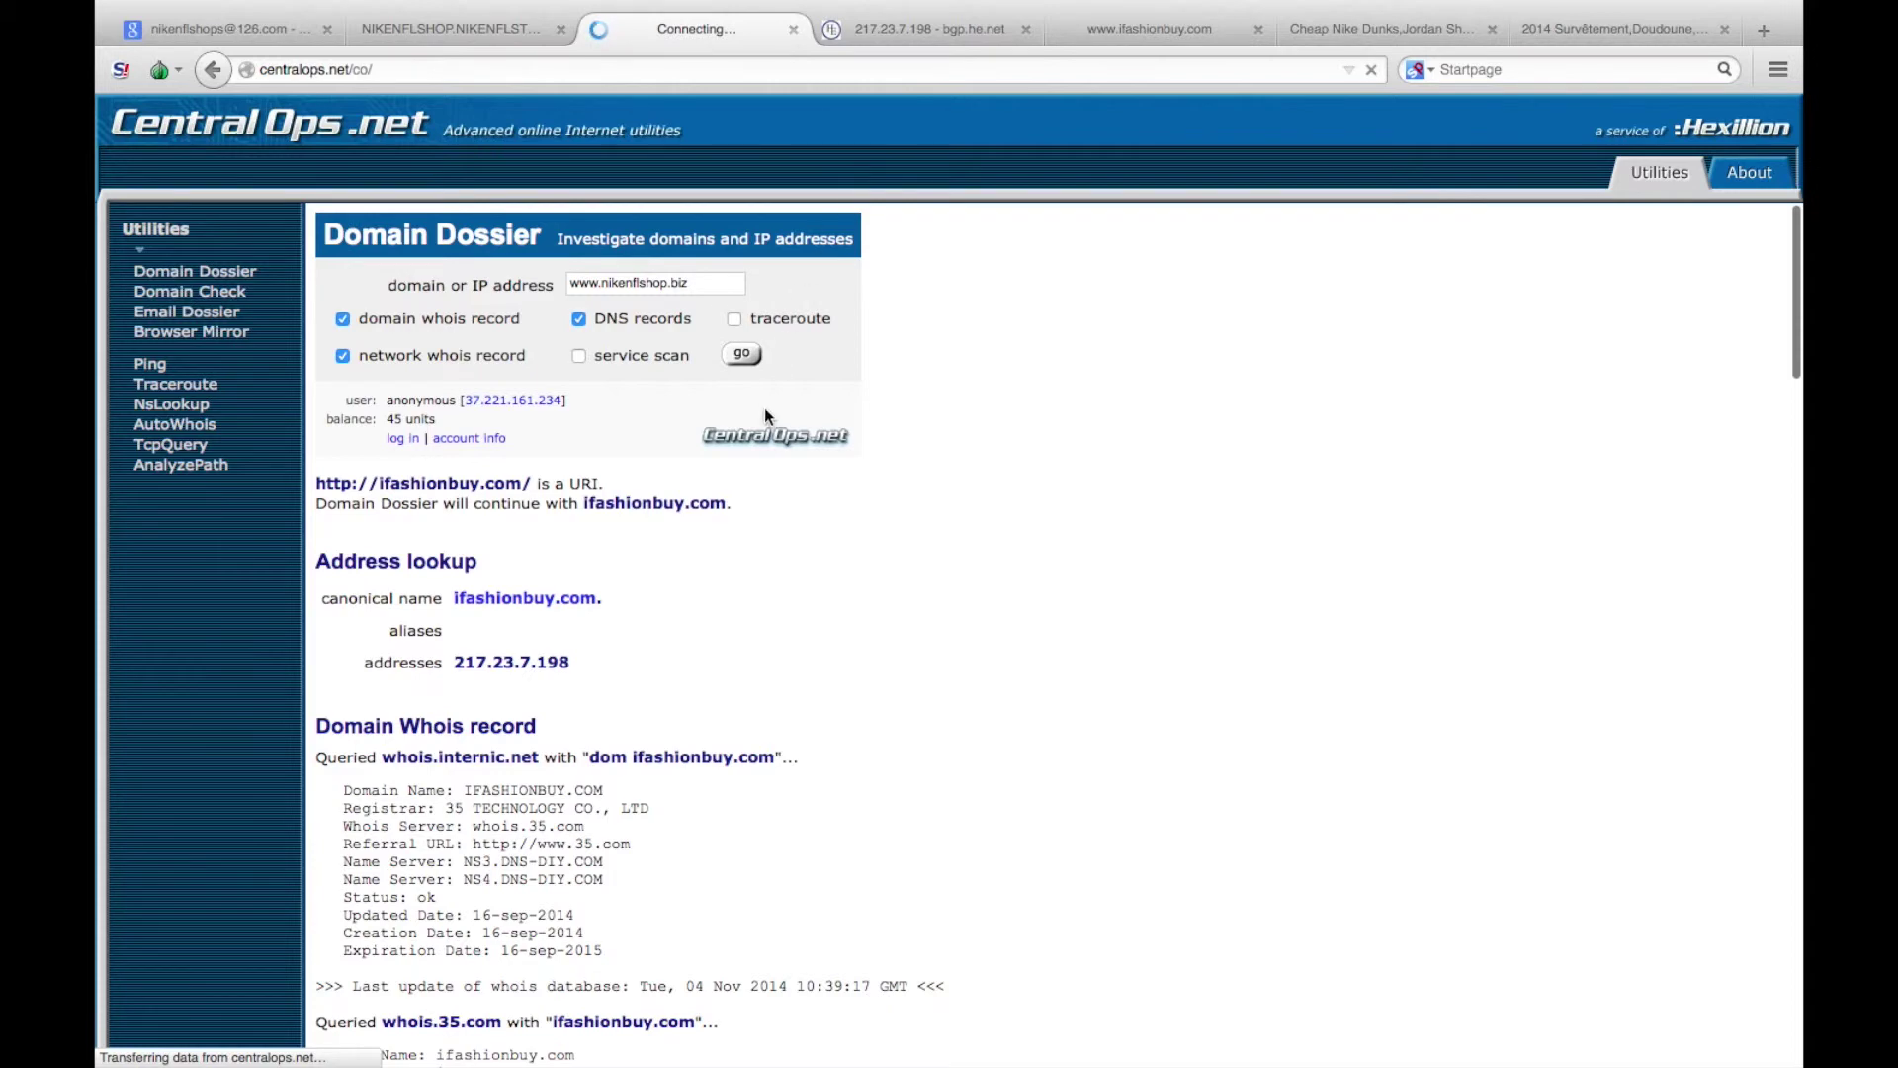
left_click(888, 37)
left_click(640, 168)
type("www.nikenflshop.biz")
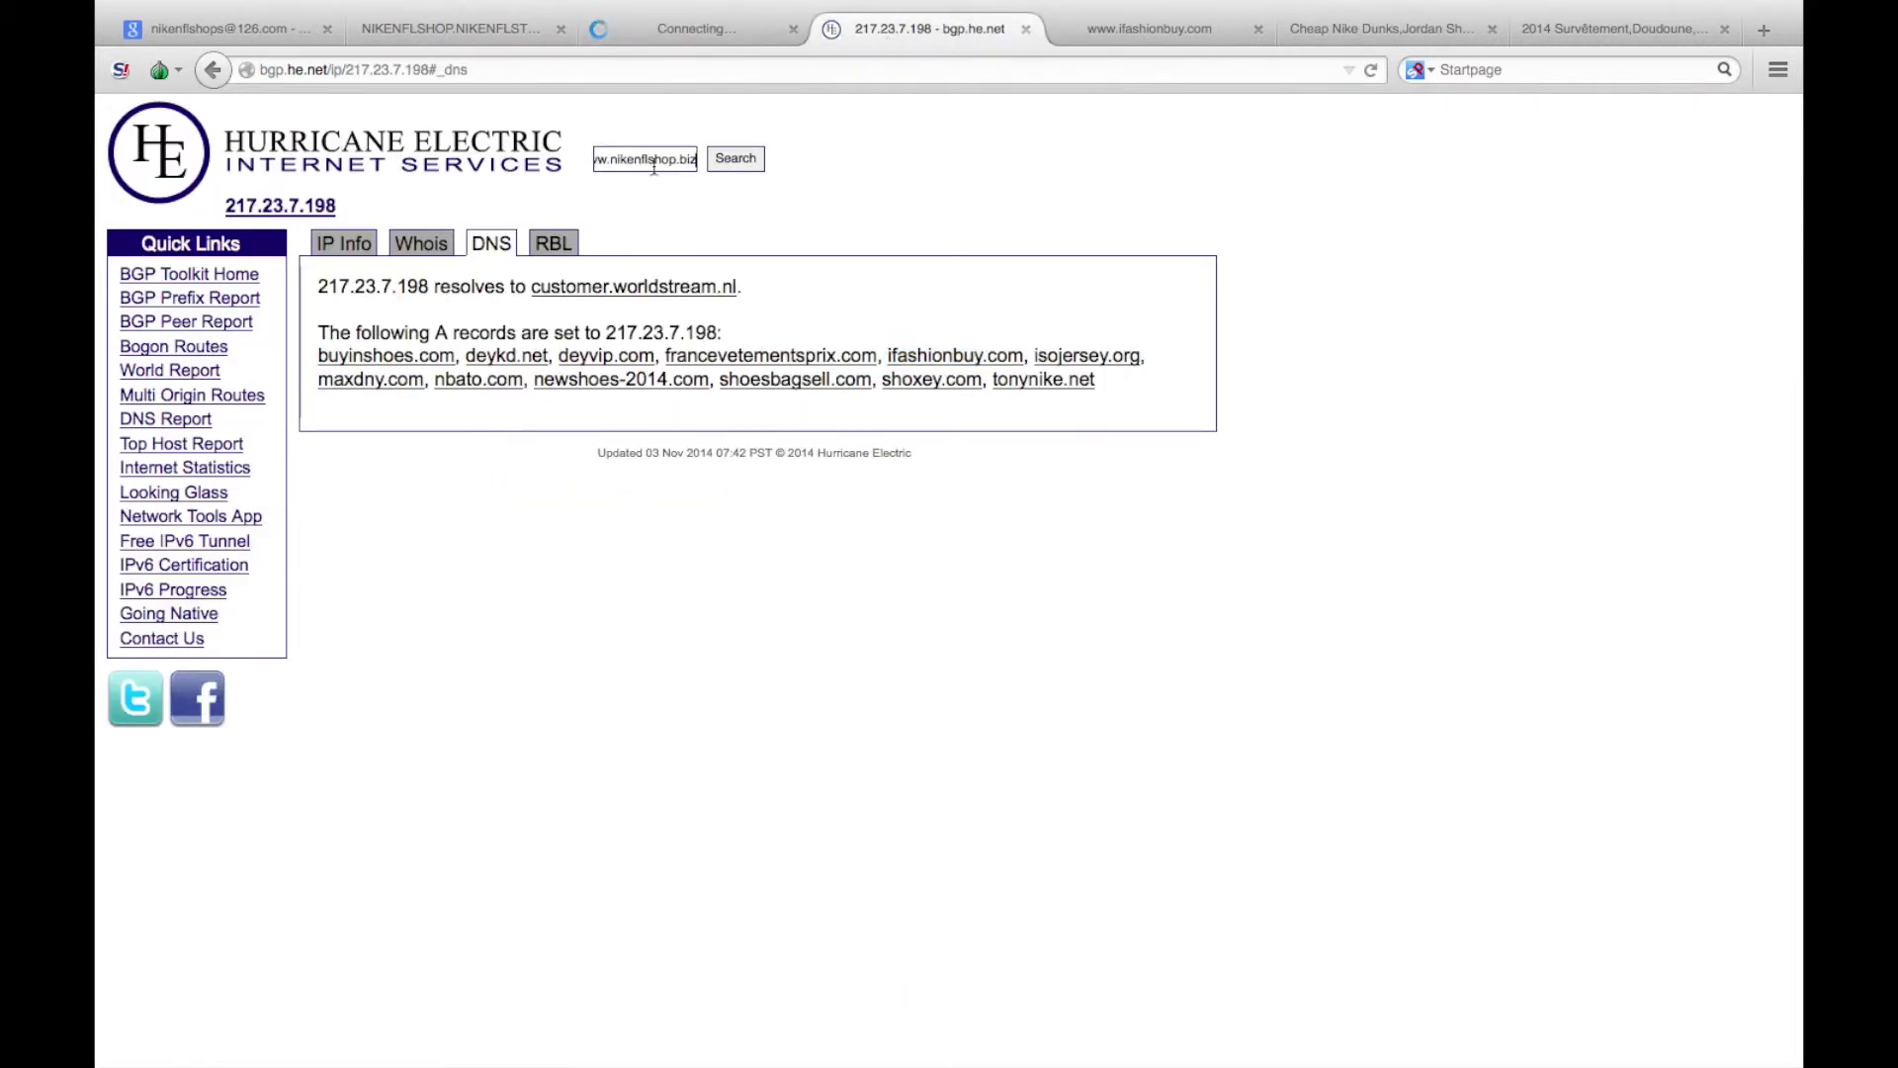
left_click(736, 158)
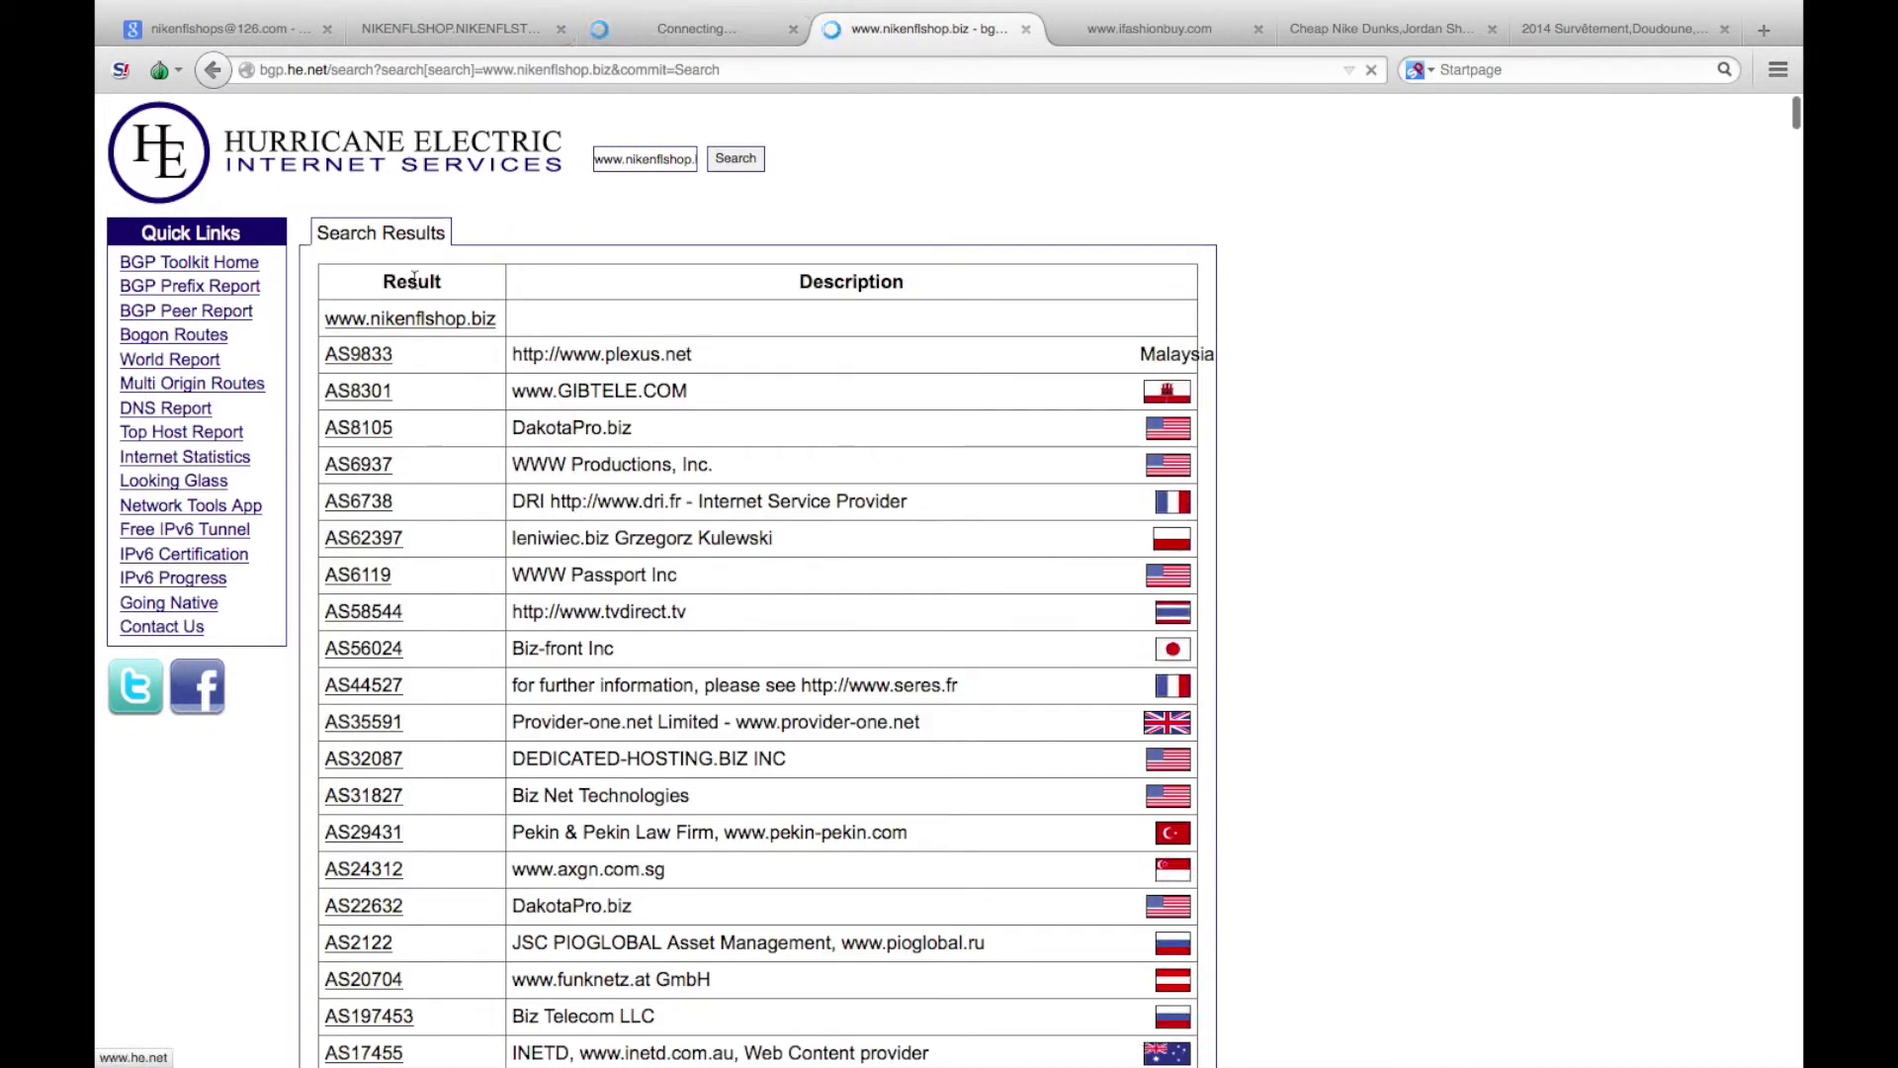
left_click(420, 329)
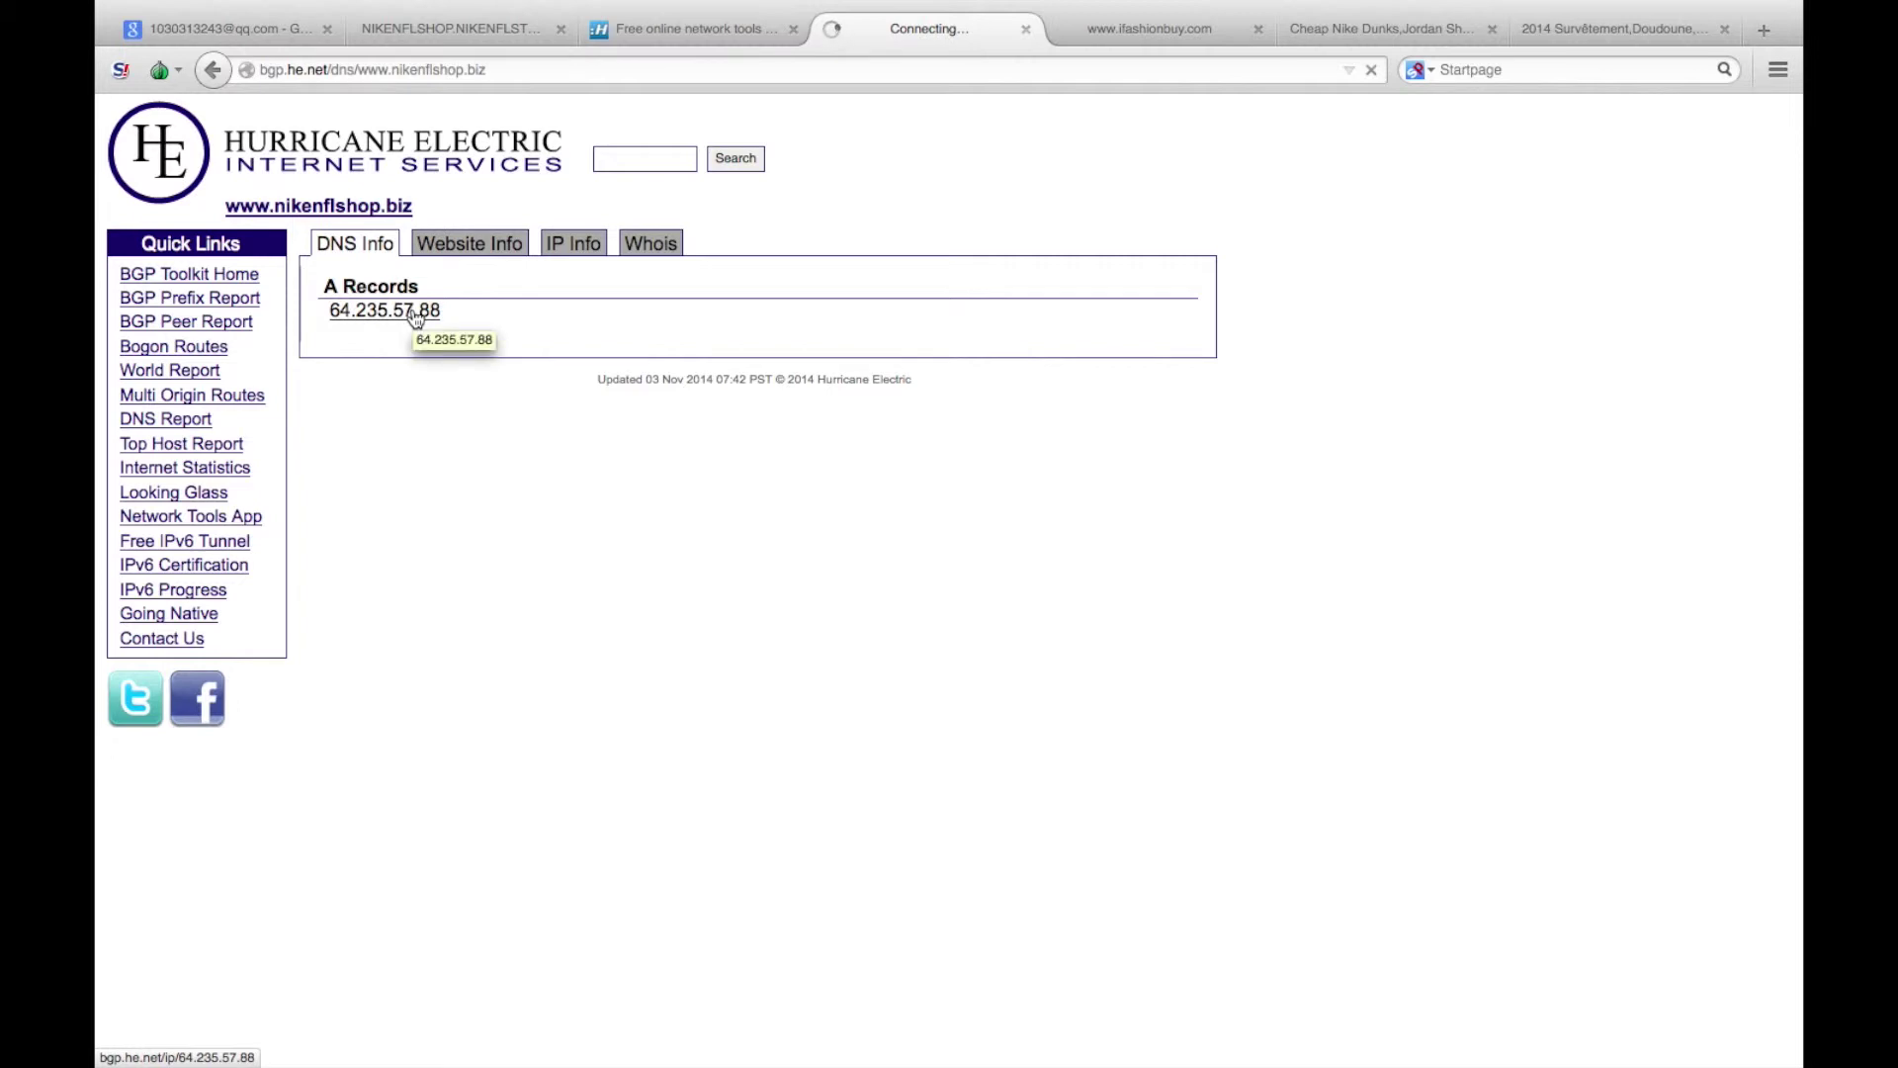
left_click(415, 313)
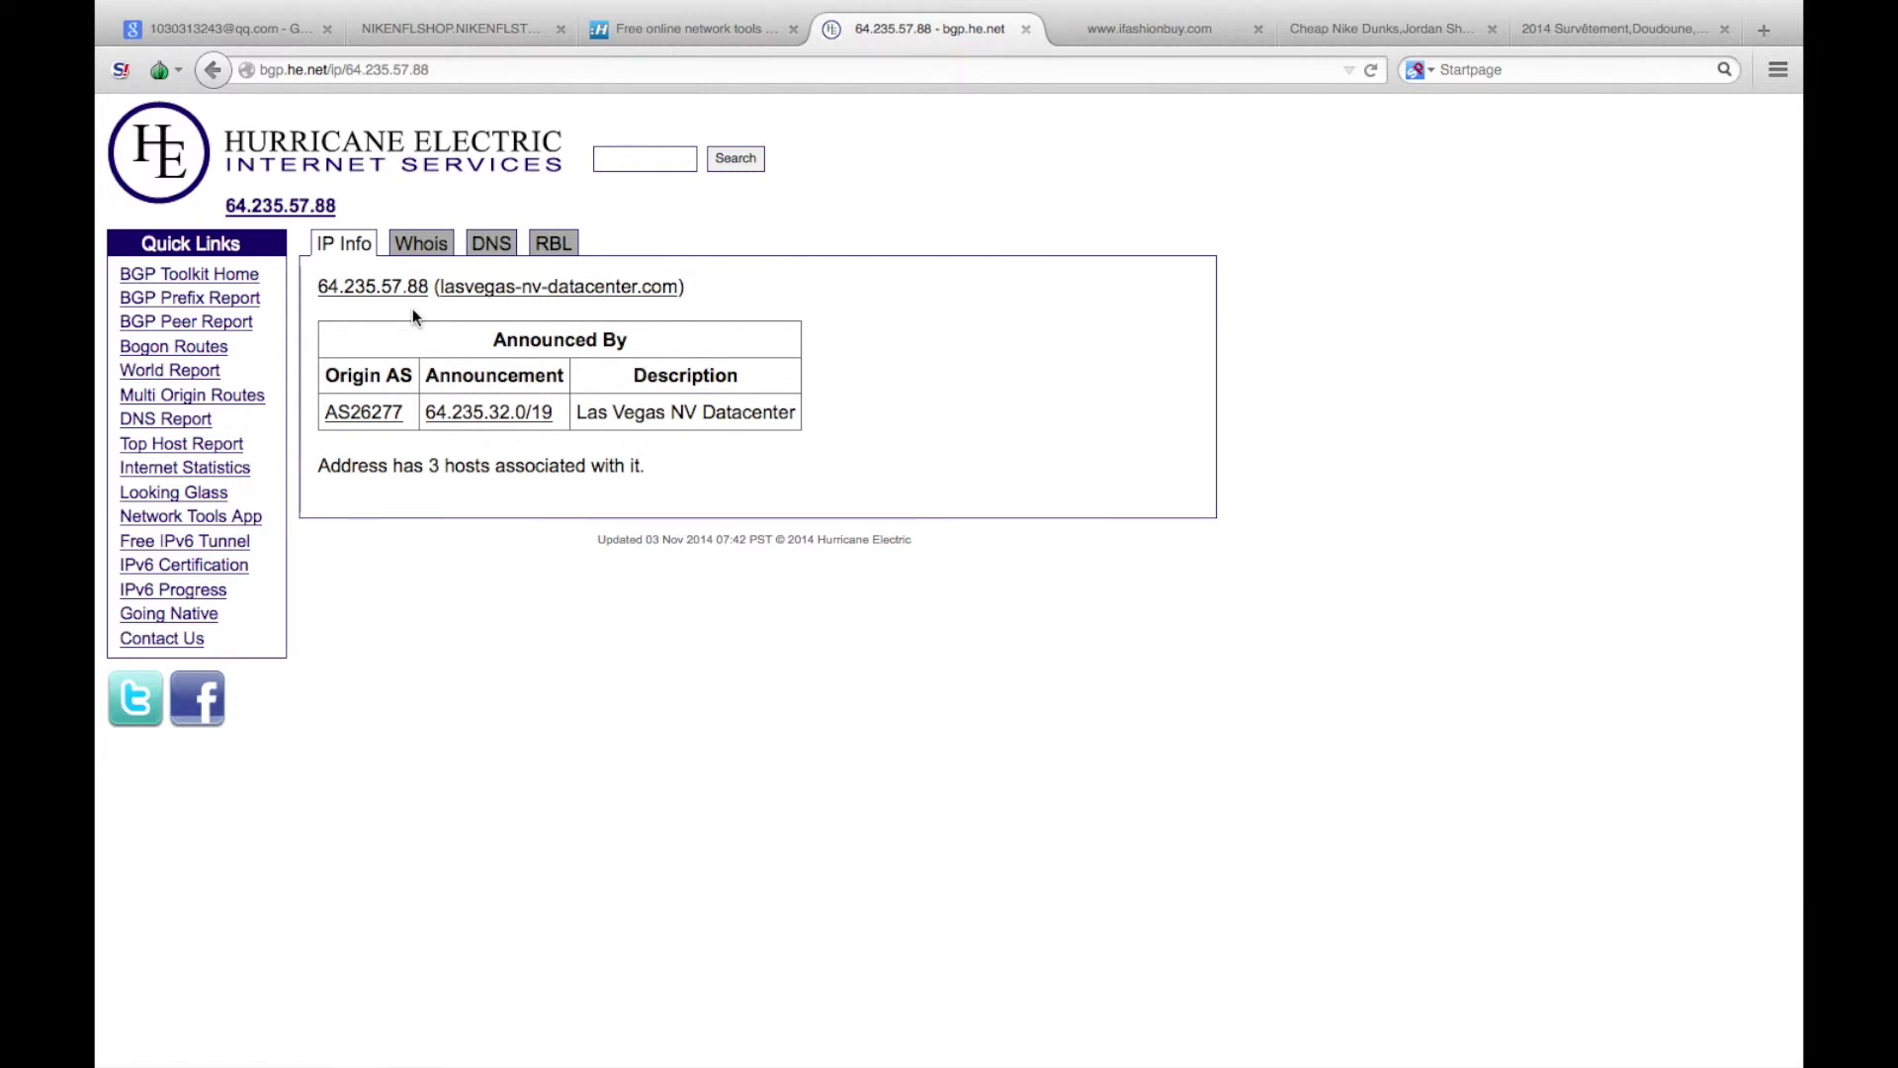
Show the DNS listing for 64.235.57.88: jerseyswindows.com, nikenflshop.asia and nikenflshop.biz
left_click(492, 247)
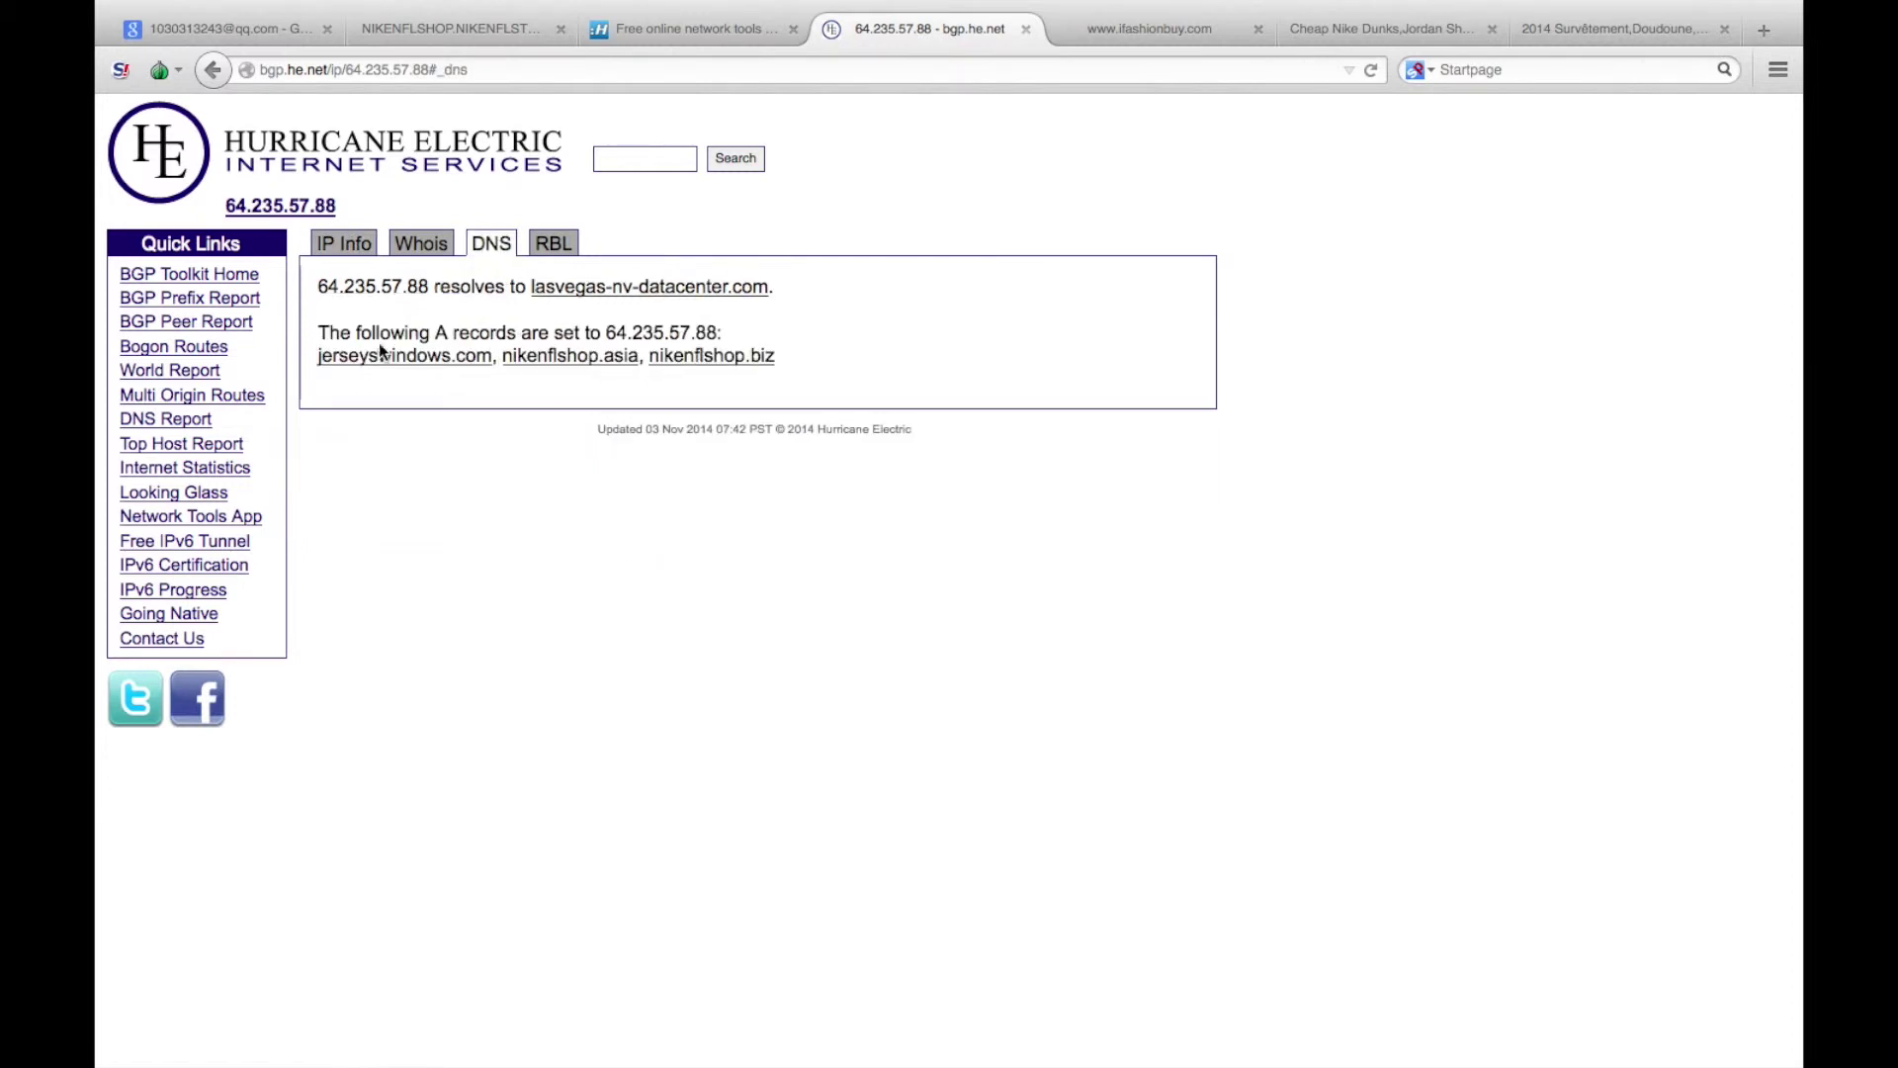